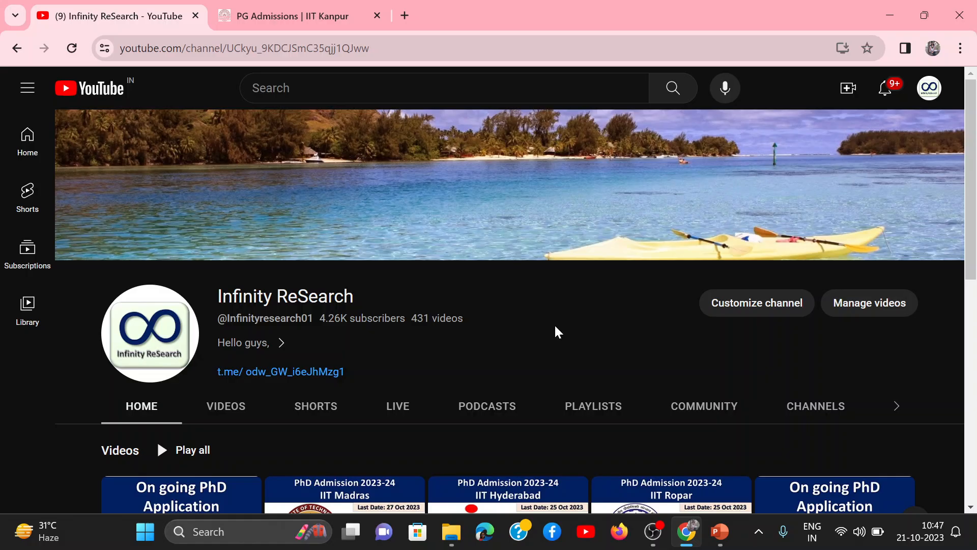
# - Open the Infinity ReSearch channel's playlists and look through the created playlists
pyautogui.scroll(-2, 555, 330)
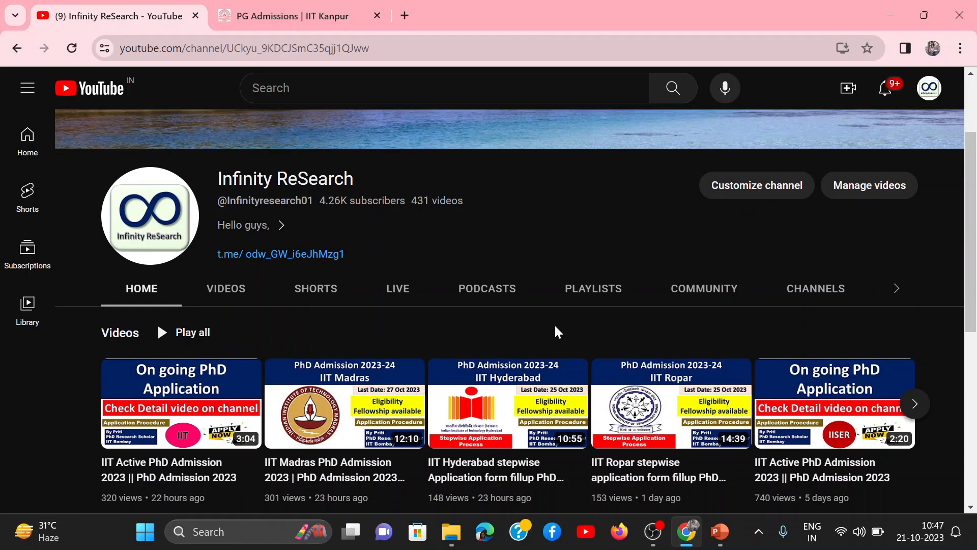
pyautogui.scroll(-1, 554, 323)
pyautogui.click(599, 268)
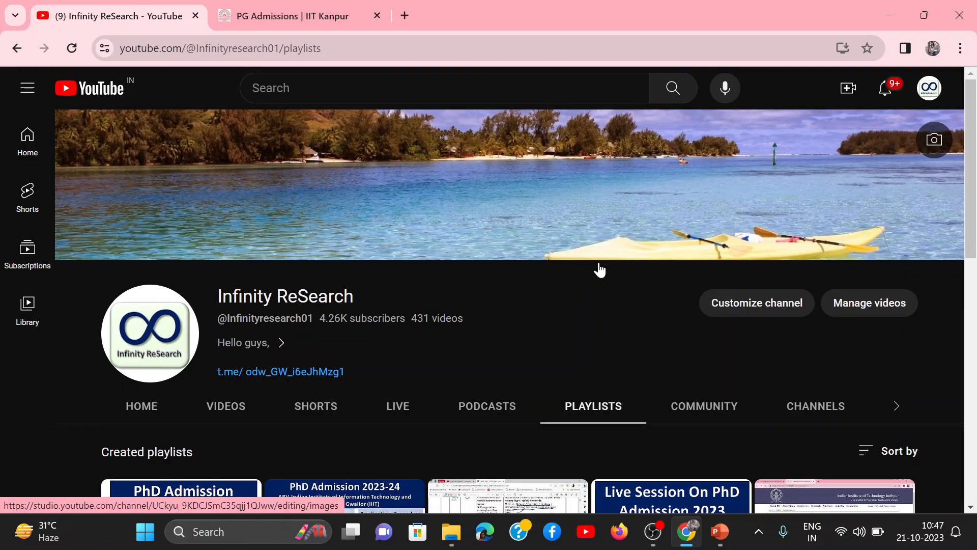
pyautogui.scroll(-1, 600, 270)
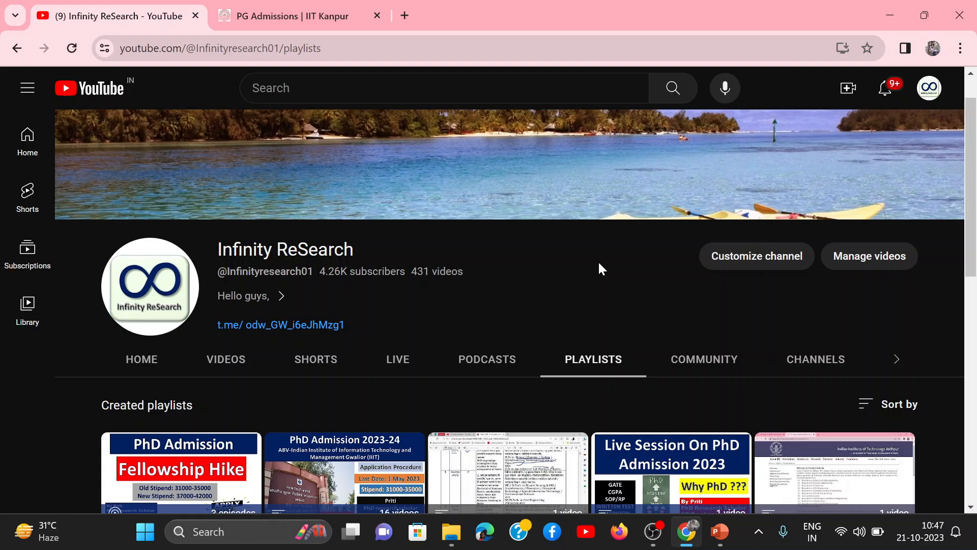
pyautogui.scroll(-4, 600, 268)
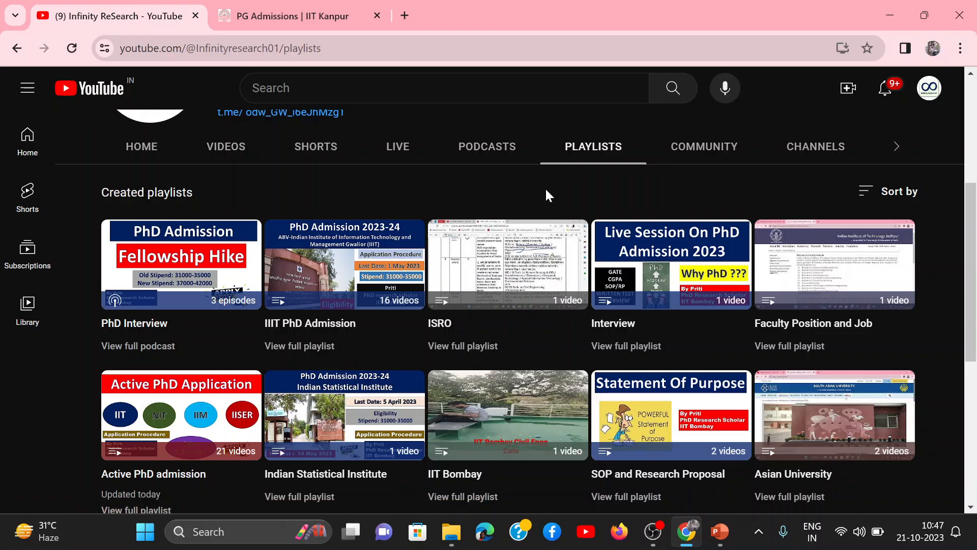
pyautogui.scroll(3, 545, 187)
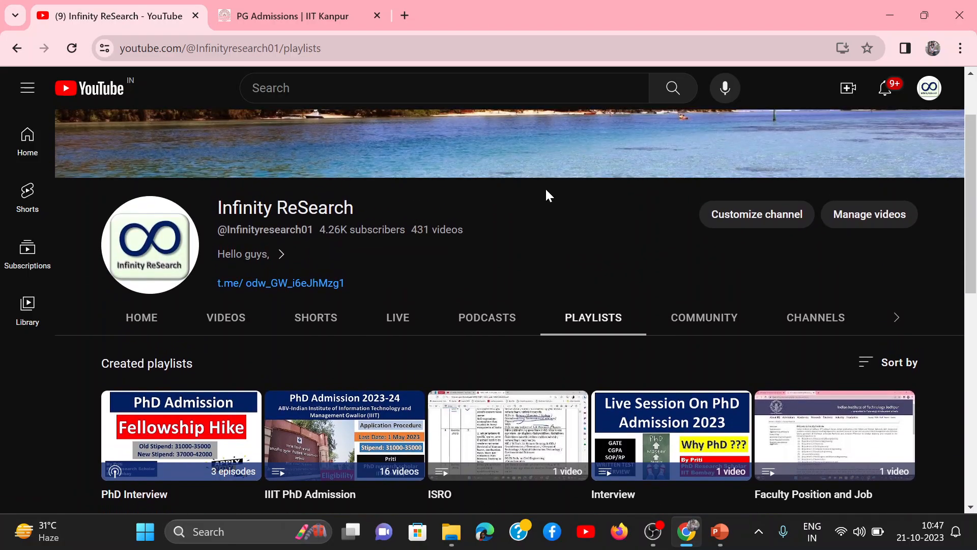
# - Switch to the IIT Kanpur PG Admissions page and highlight the announced application period and the PhD programmes offered
pyautogui.click(299, 17)
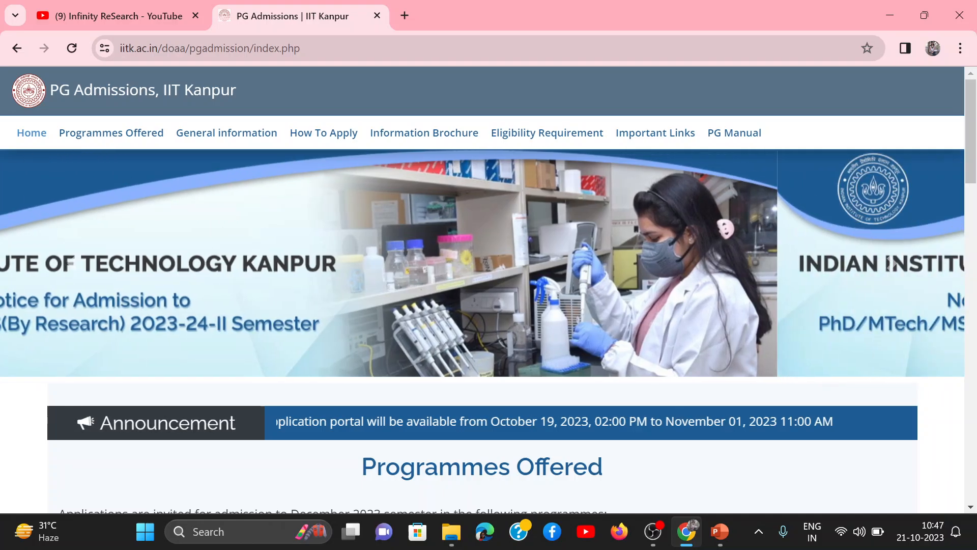
pyautogui.moveTo(488, 421); pyautogui.dragTo(810, 421)
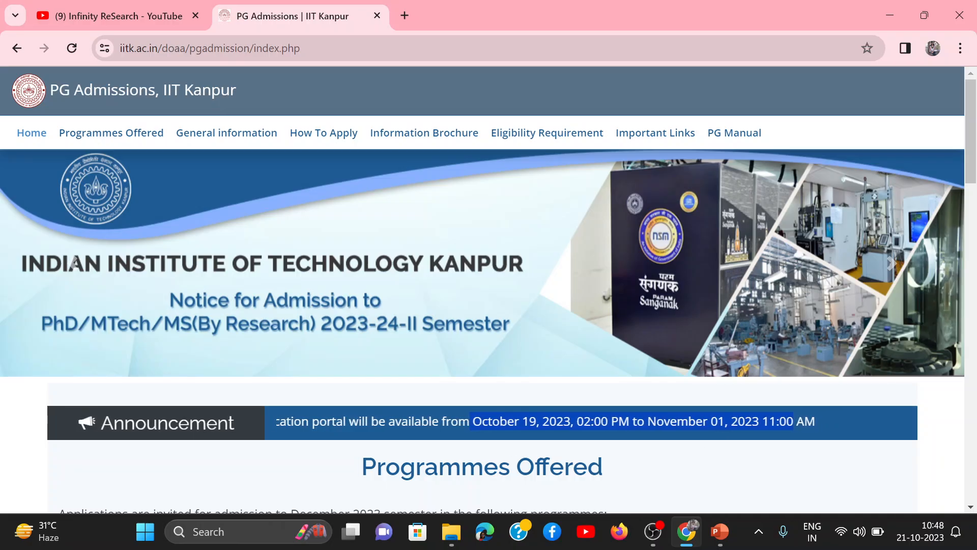
pyautogui.scroll(-2, 323, 273)
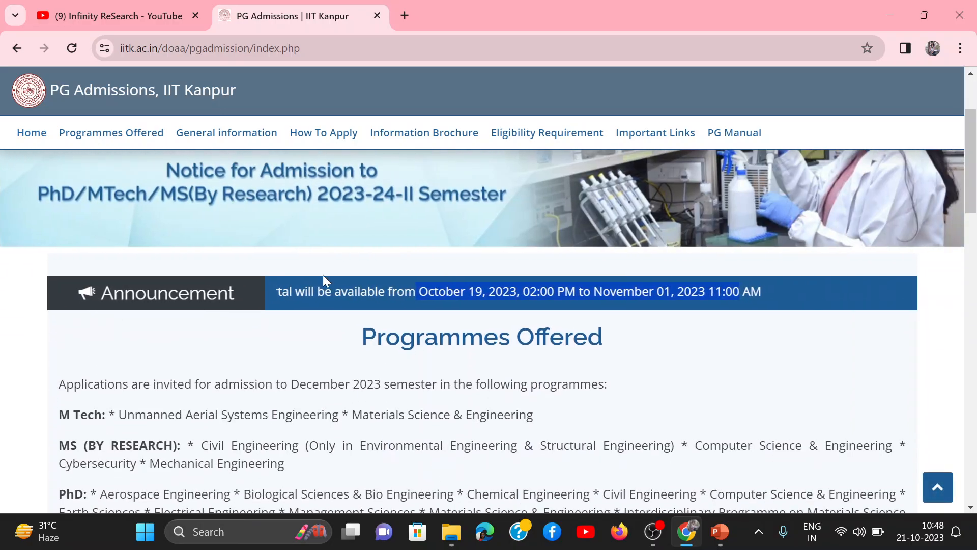
pyautogui.click(113, 132)
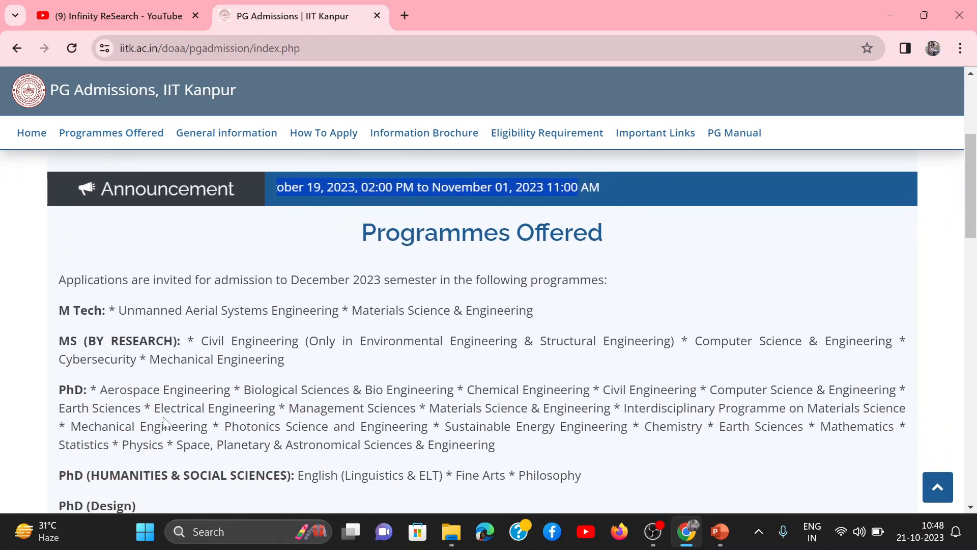
pyautogui.moveTo(100, 389); pyautogui.dragTo(529, 470)
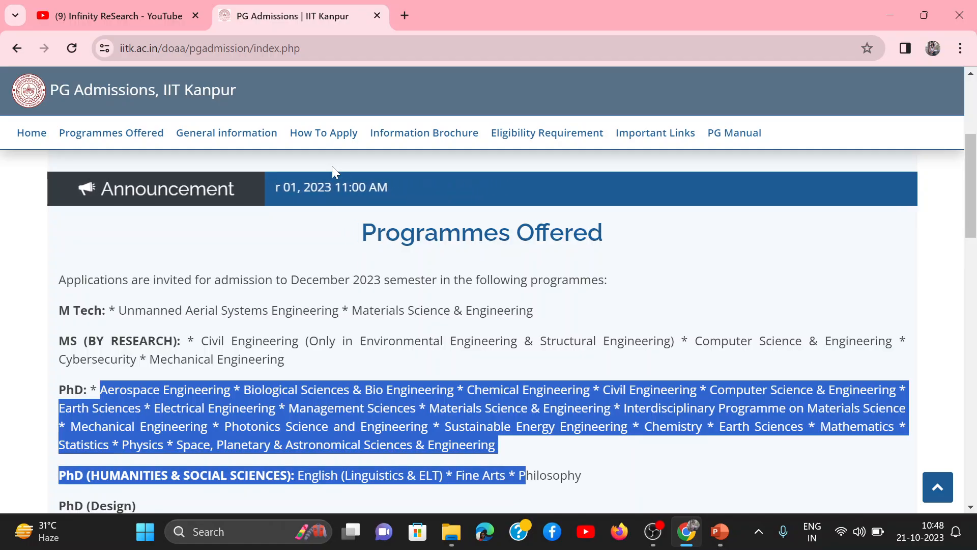
# - Go to the How To Apply section and highlight the application fees for the General/EWS/OBC and SC/ST/DAP categories
pyautogui.click(244, 138)
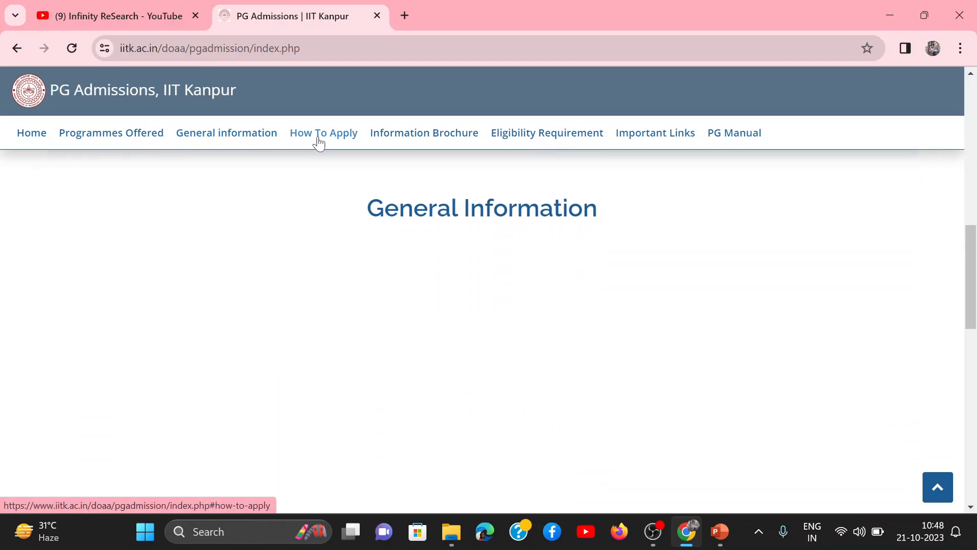
pyautogui.click(319, 137)
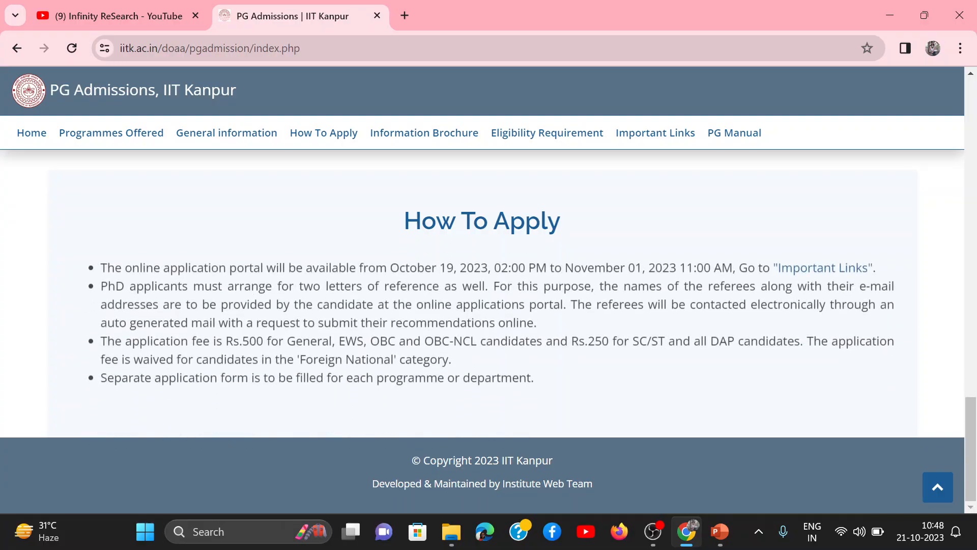
pyautogui.moveTo(140, 268); pyautogui.dragTo(470, 342)
pyautogui.click(217, 345)
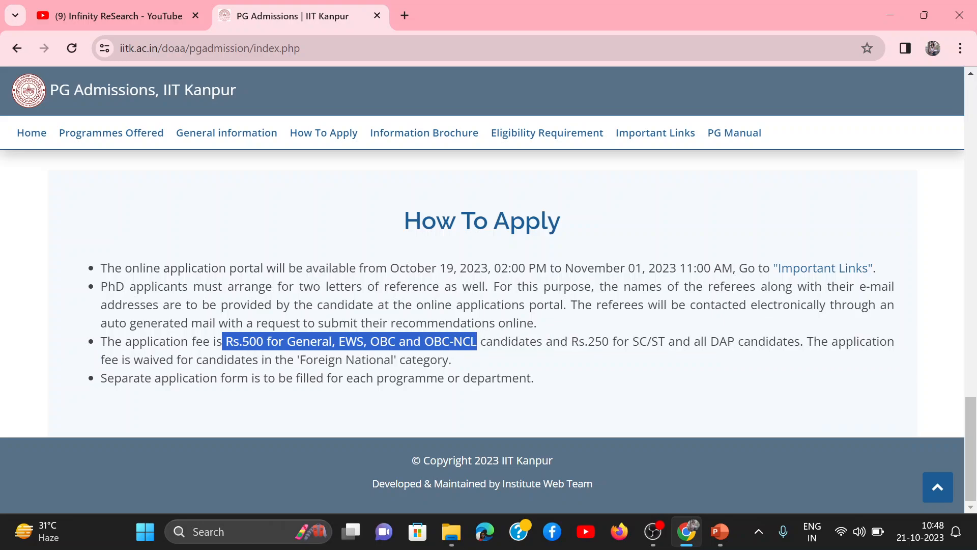
pyautogui.moveTo(568, 342); pyautogui.dragTo(738, 342)
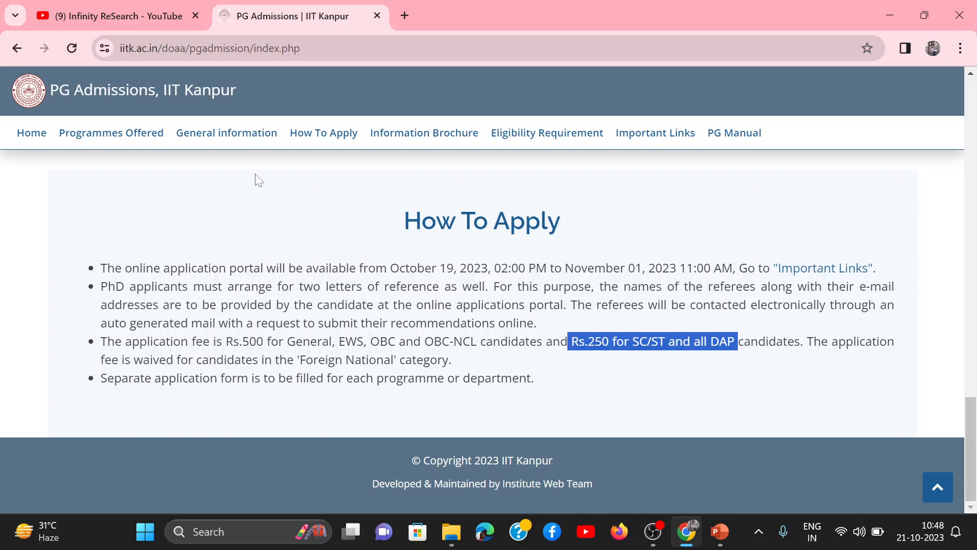
# - Open the Information Brochure page and look through the list of department PDFs
pyautogui.click(402, 138)
pyautogui.scroll(-2, 356, 364)
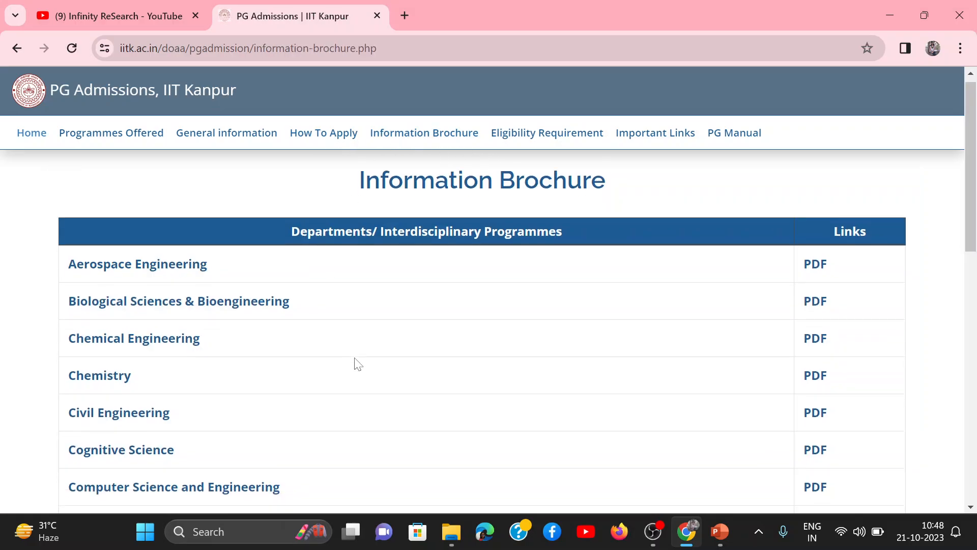
pyautogui.scroll(-8, 357, 364)
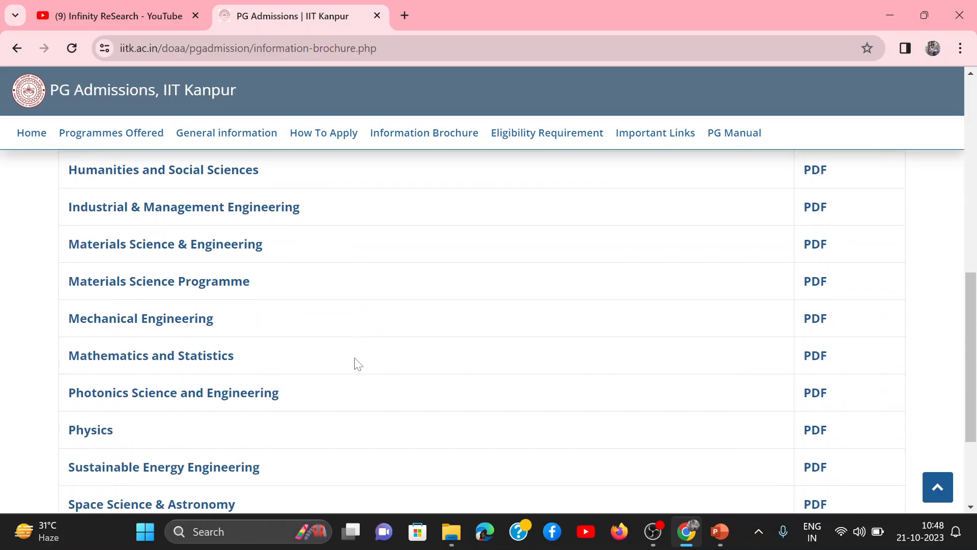
# - Open the Eligibility Requirement page and review the postgraduate eligibility requirements and criteria table
pyautogui.click(541, 135)
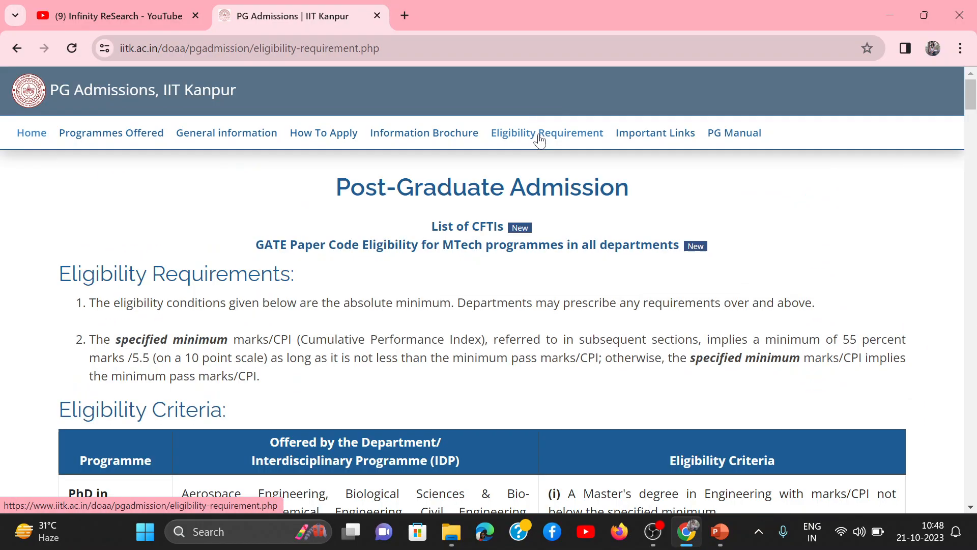
pyautogui.scroll(-6, 421, 394)
pyautogui.scroll(-4, 420, 393)
pyautogui.scroll(7, 420, 393)
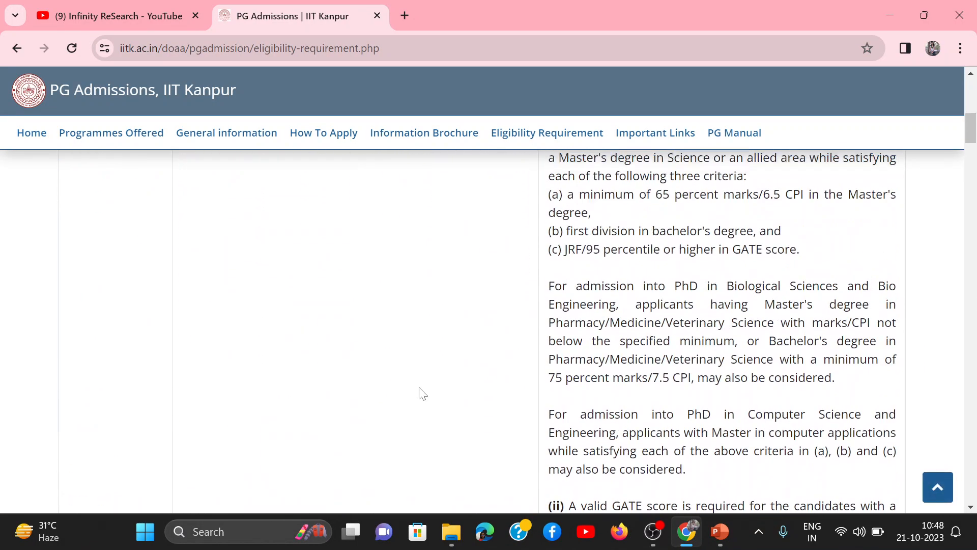
pyautogui.scroll(5, 420, 393)
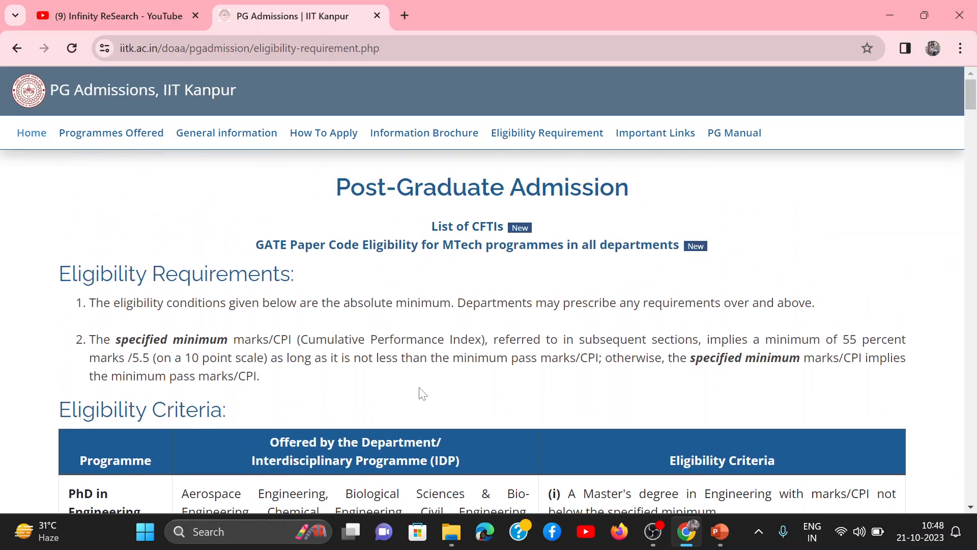
pyautogui.scroll(-1, 422, 393)
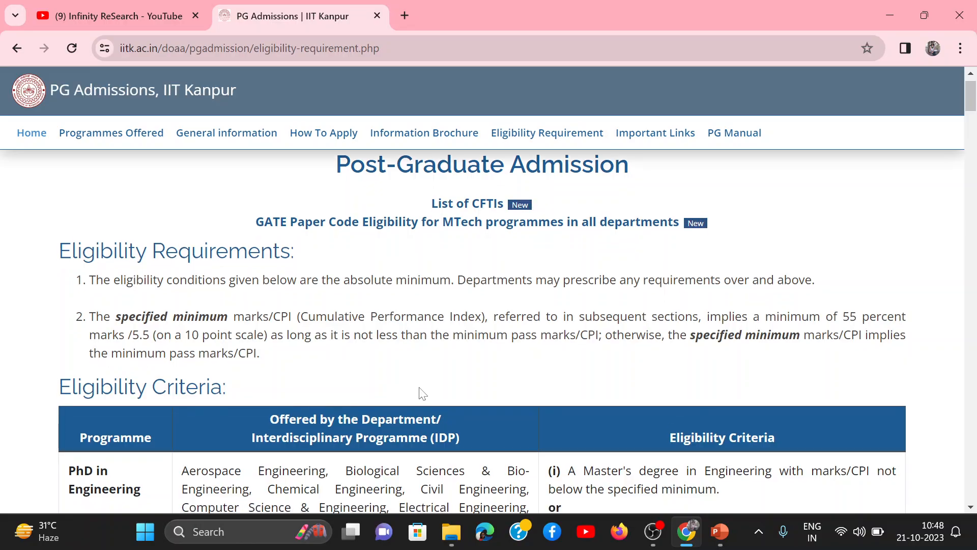
# - Open the Important Links page and look over the available links and certificate notes
pyautogui.click(646, 133)
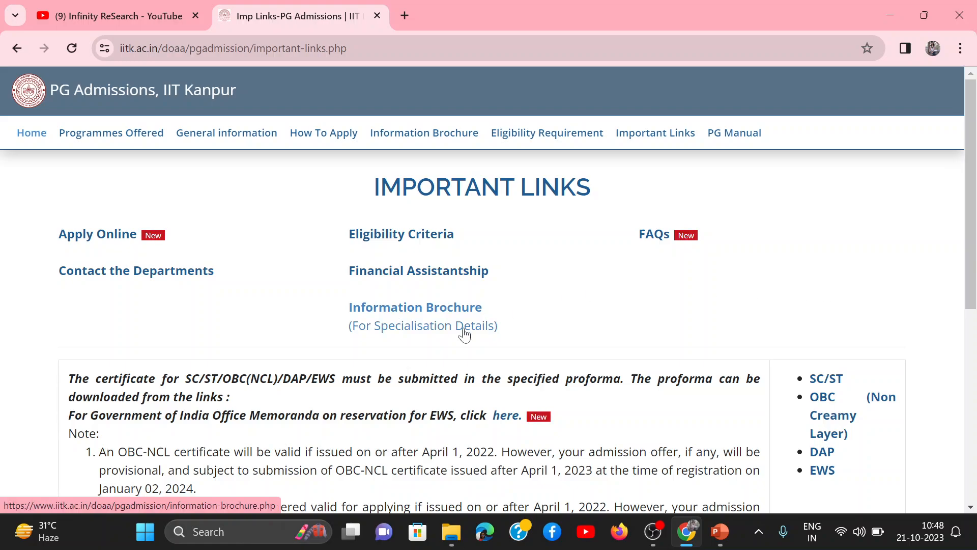
pyautogui.scroll(-1, 464, 334)
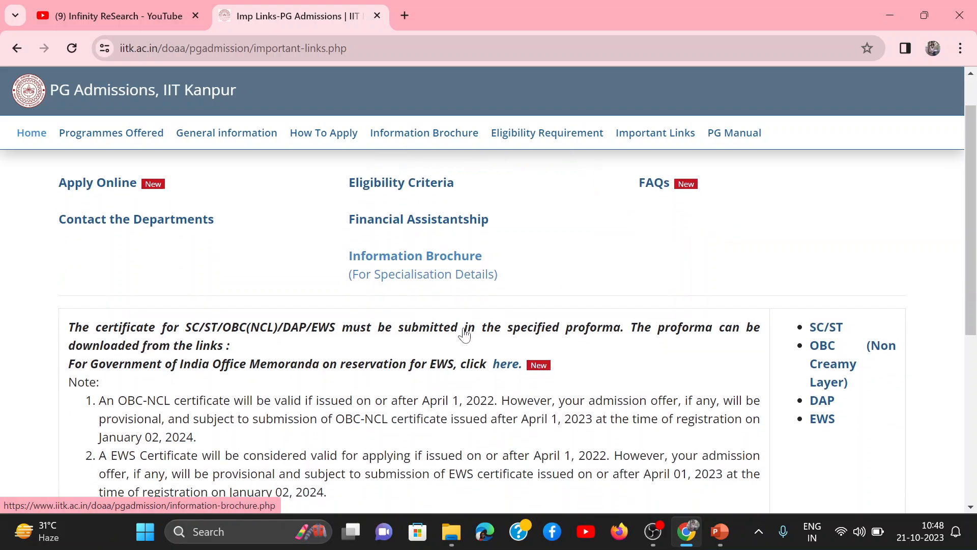
pyautogui.scroll(1, 464, 335)
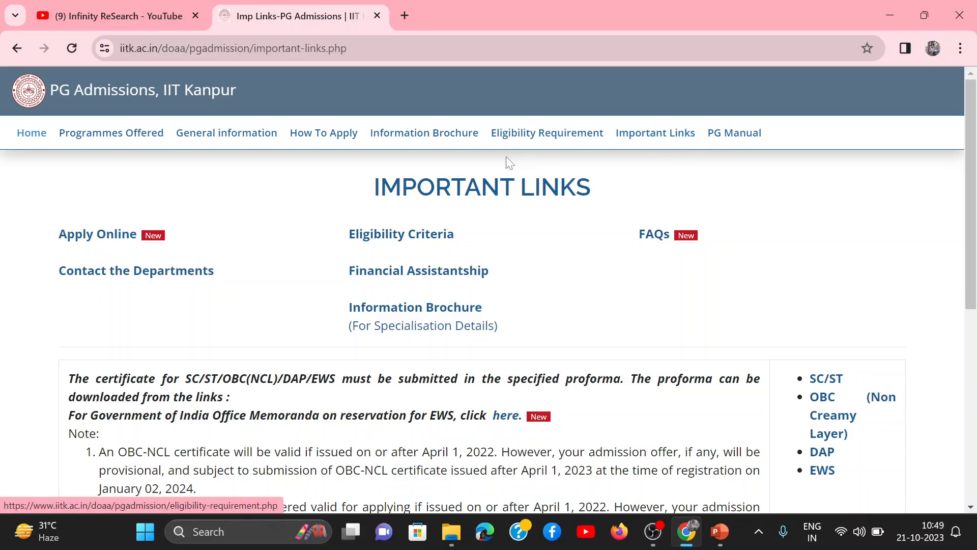
# - Return to the admissions home page and read the General Information for Indian candidates, withdrawals and foreign nationals
pyautogui.click(39, 136)
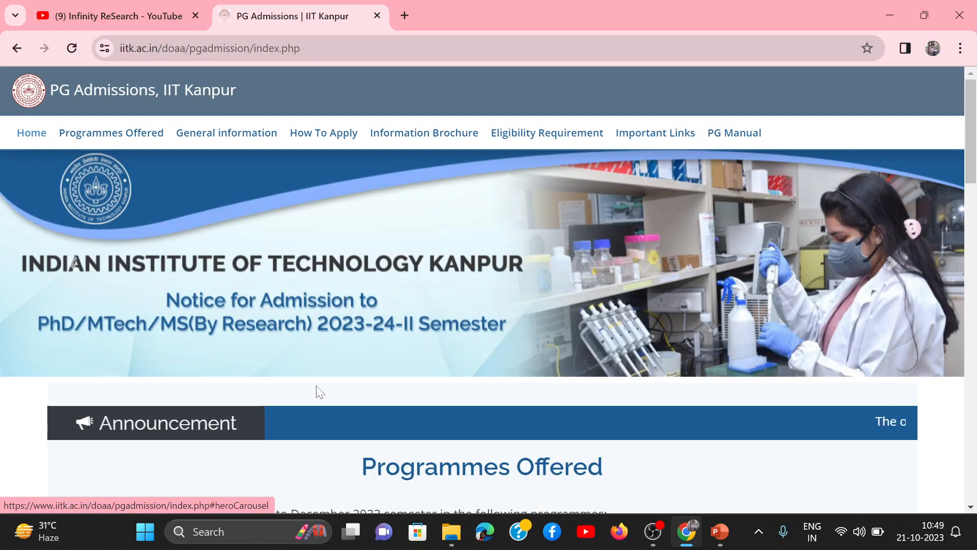
pyautogui.scroll(-5, 315, 392)
pyautogui.scroll(-5, 316, 392)
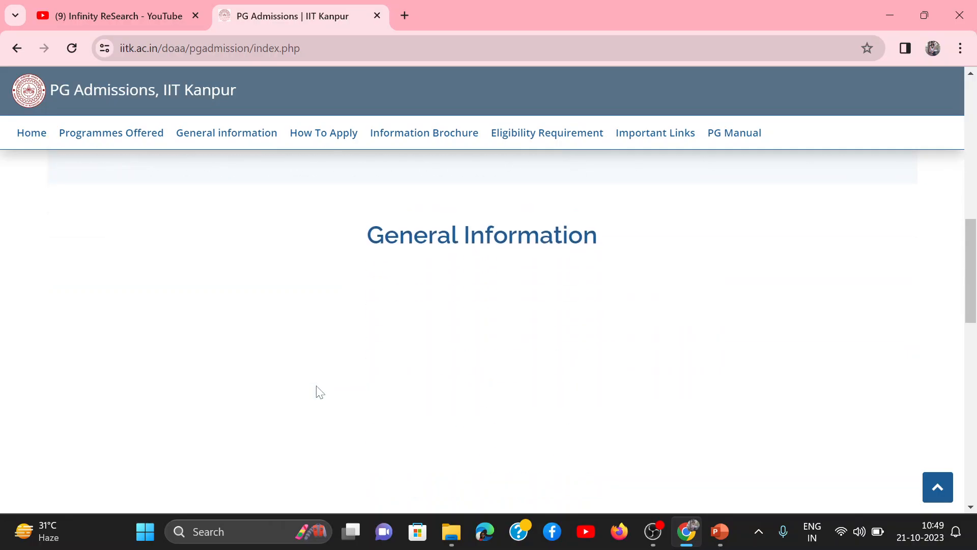
pyautogui.scroll(5, 316, 391)
pyautogui.scroll(-5, 316, 391)
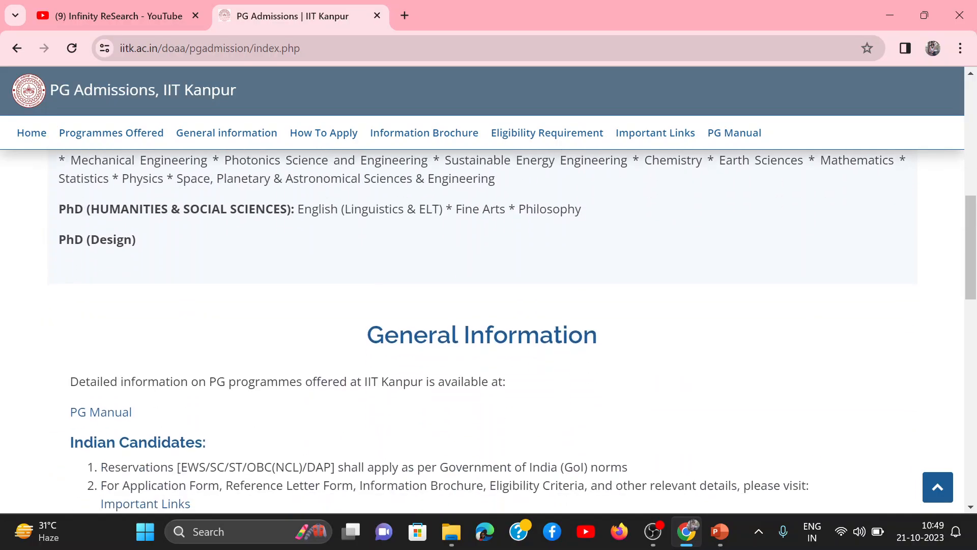
pyautogui.scroll(-1, 316, 391)
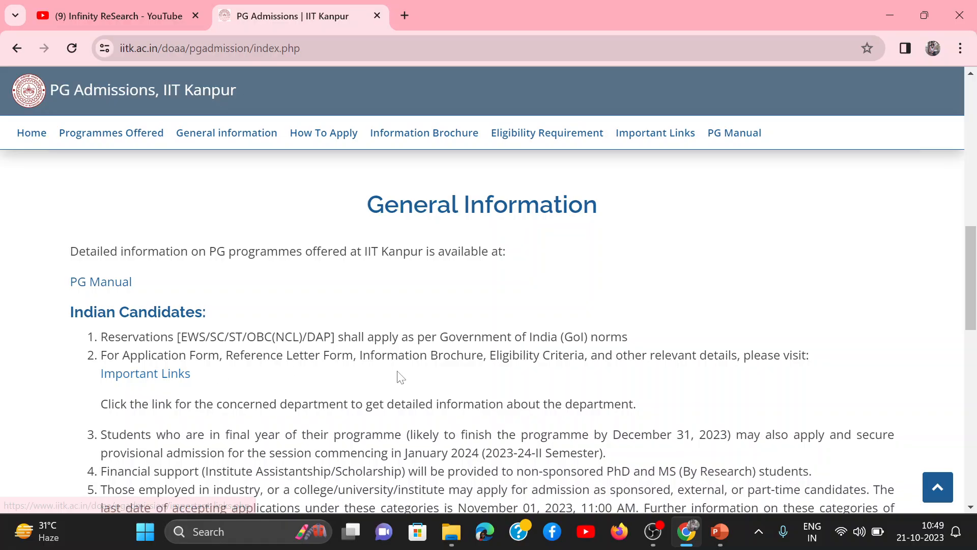
pyautogui.scroll(-3, 400, 376)
pyautogui.scroll(2, 400, 377)
pyautogui.scroll(-2, 399, 376)
pyautogui.scroll(-5, 400, 376)
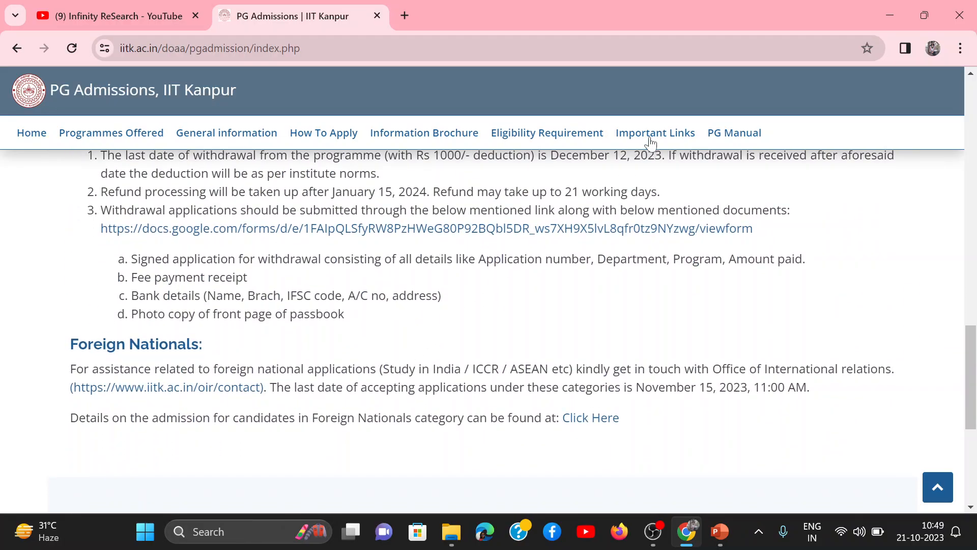
# - Reopen Important Links, check the category certificate and student-type information, and open the Apply Online page
pyautogui.click(655, 138)
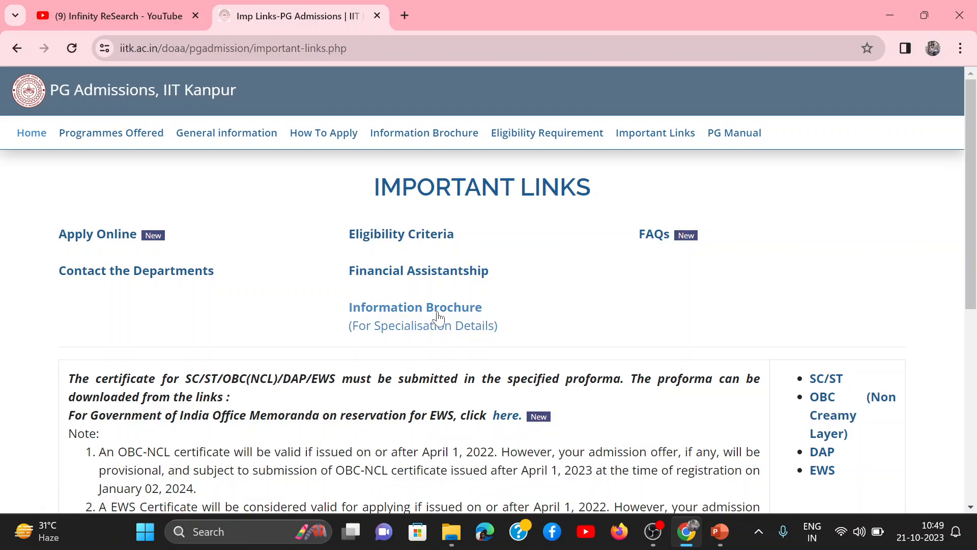
pyautogui.scroll(-1, 525, 355)
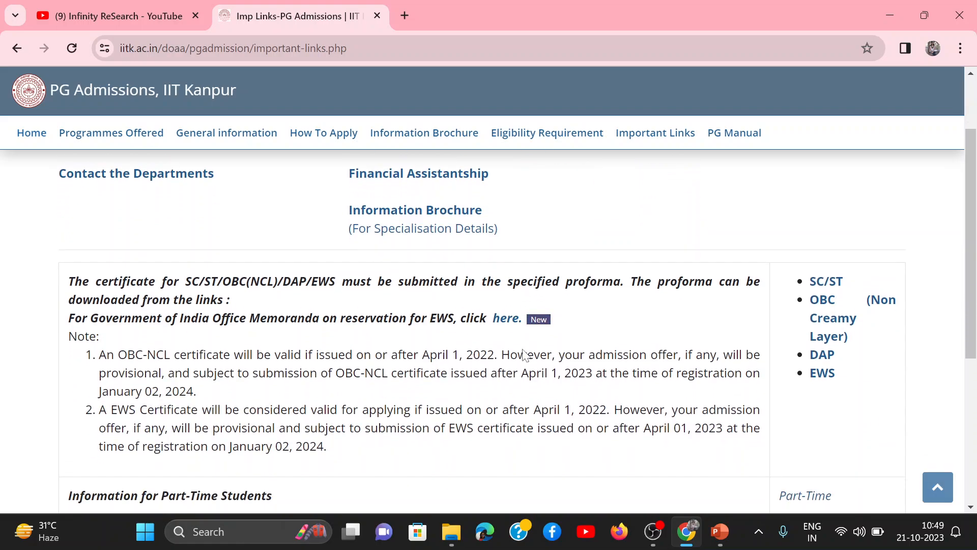
pyautogui.scroll(1, 525, 355)
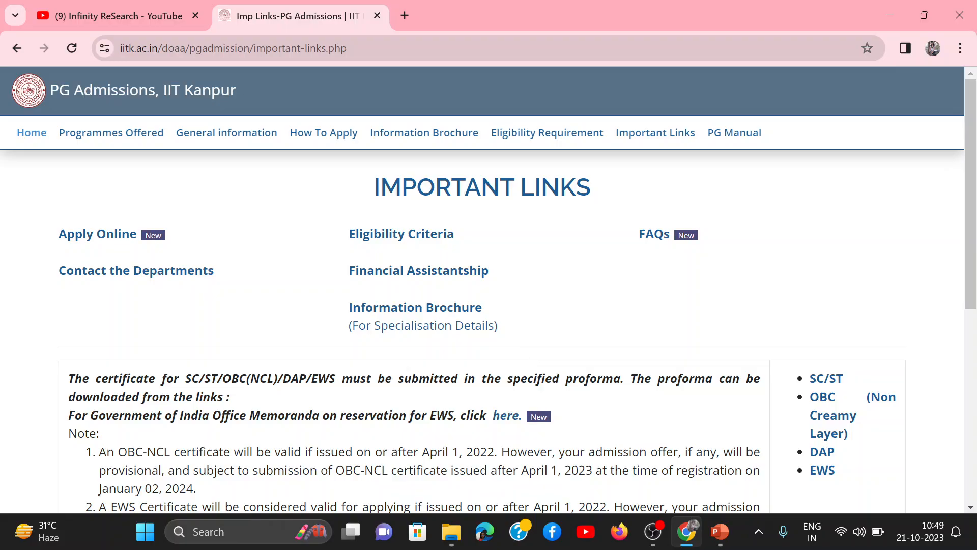
pyautogui.scroll(-3, 868, 214)
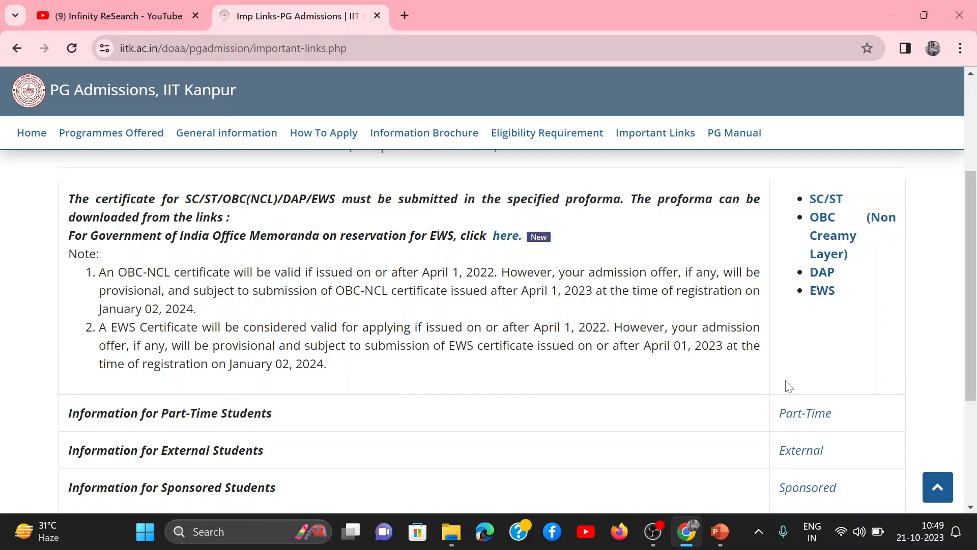
pyautogui.scroll(-1, 787, 385)
pyautogui.scroll(-2, 788, 385)
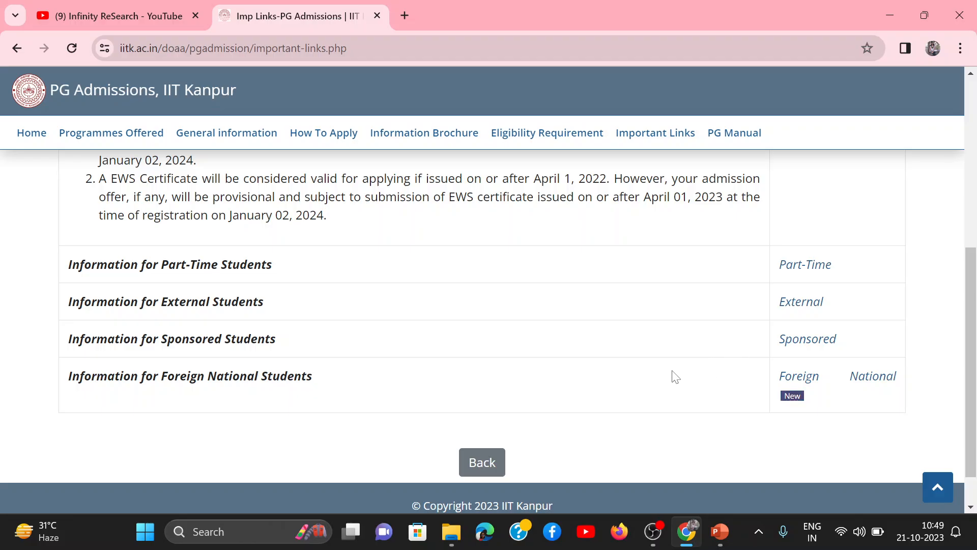
pyautogui.scroll(7, 675, 377)
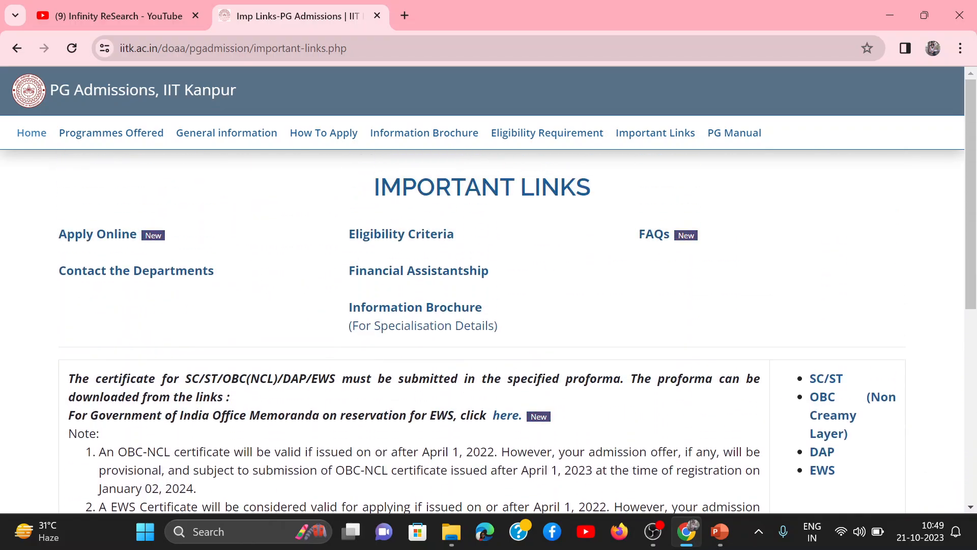
pyautogui.click(87, 237)
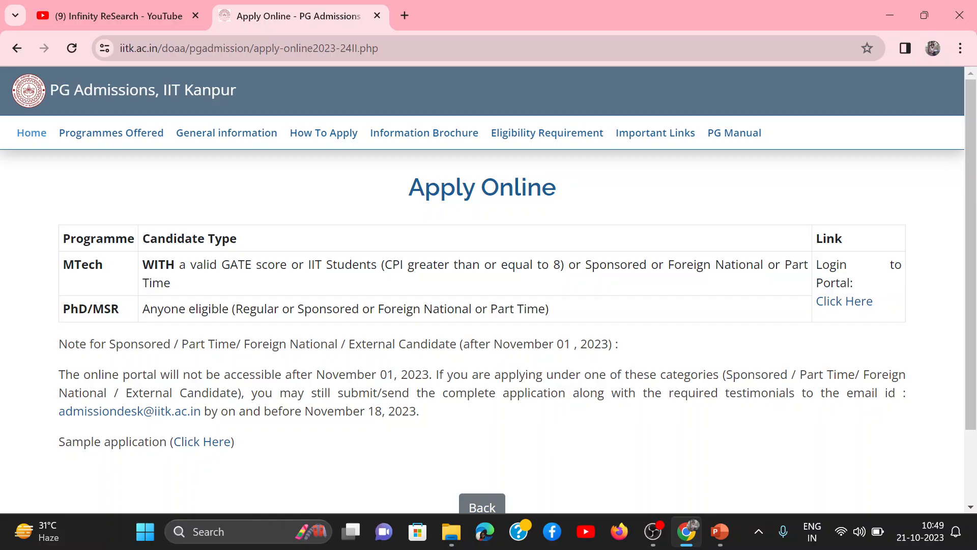
# - Open the PG admissions portal from the Apply Online page and bring up the new user registration form
pyautogui.scroll(-1, 489, 298)
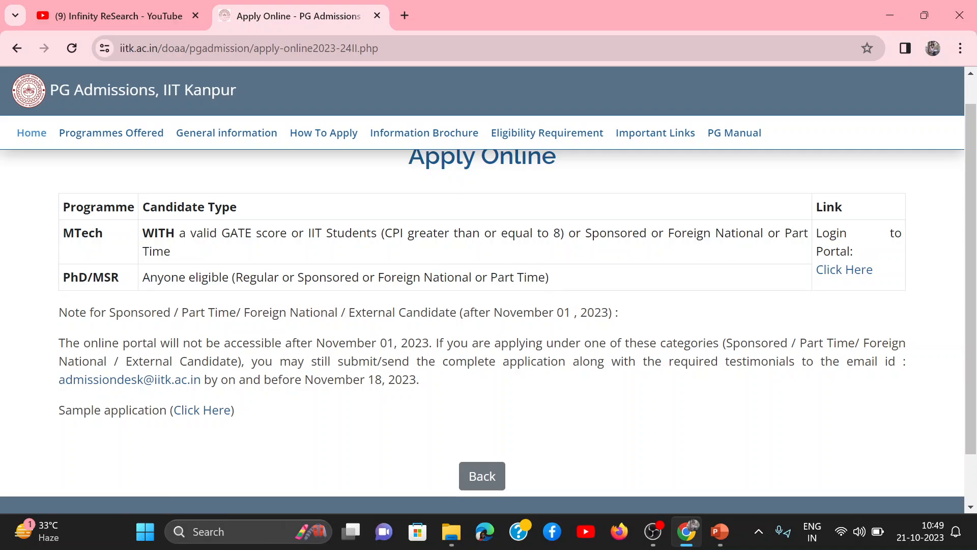
pyautogui.click(843, 282)
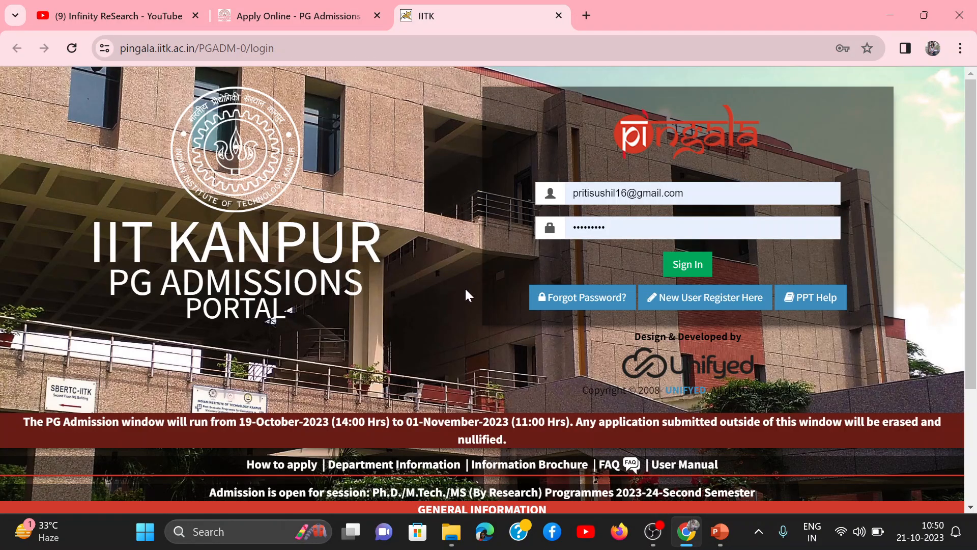
pyautogui.click(712, 302)
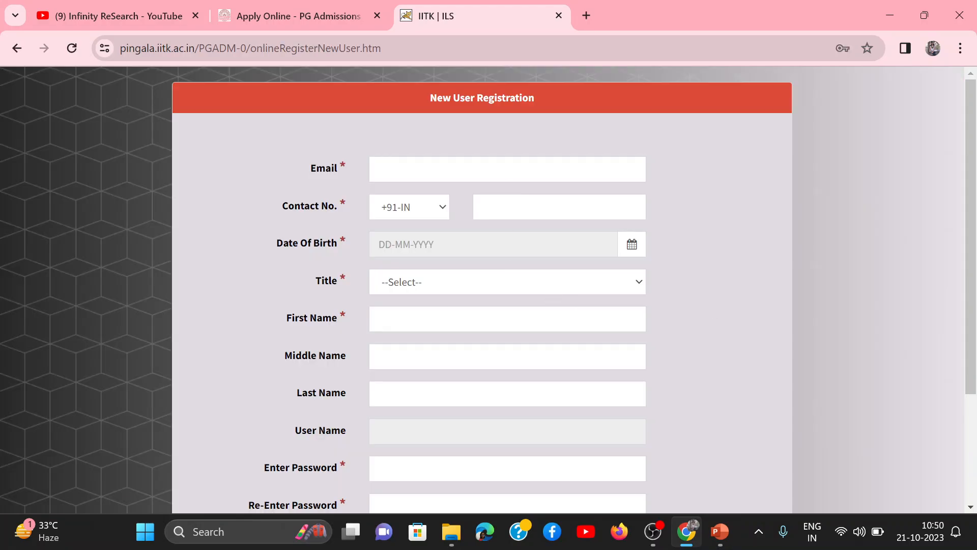
# - Review the New User Registration fields, from the contact details to the password and CAPTCHA entries
pyautogui.scroll(-2, 512, 403)
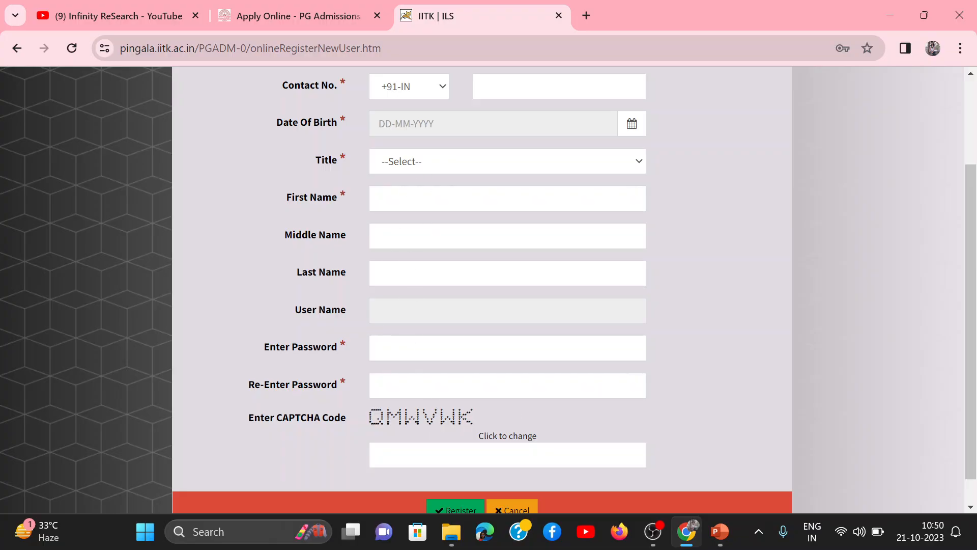
pyautogui.click(507, 311)
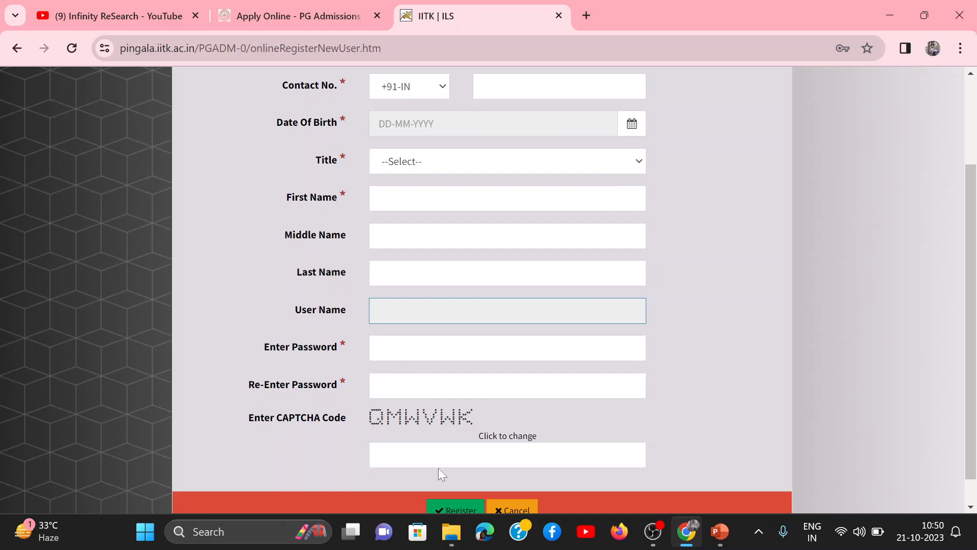
pyautogui.scroll(-1, 440, 473)
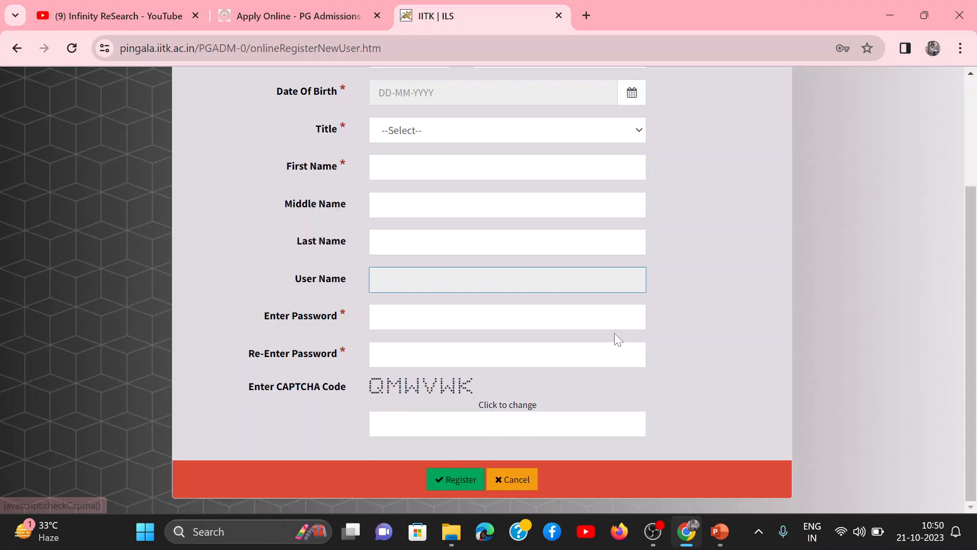
pyautogui.scroll(3, 700, 304)
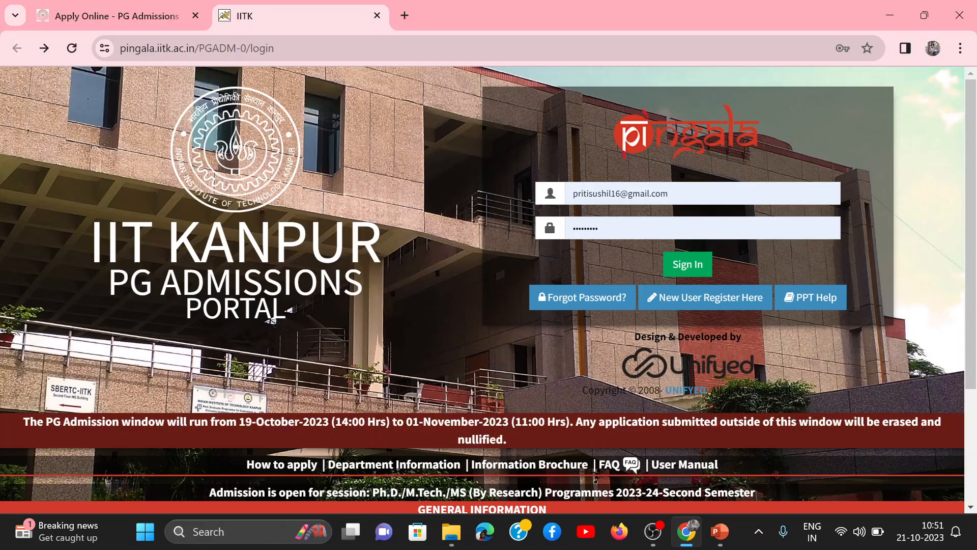
# - Check the admission window dates and General Information on the portal's login page, and sign in with the prefilled credentials
pyautogui.moveTo(365, 421); pyautogui.dragTo(560, 422)
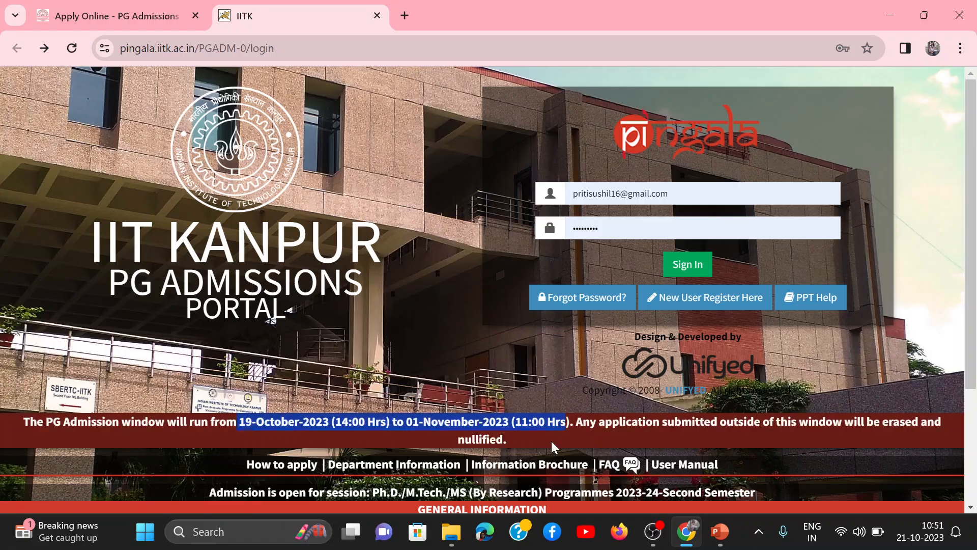
pyautogui.scroll(-2, 577, 437)
pyautogui.scroll(-1, 575, 429)
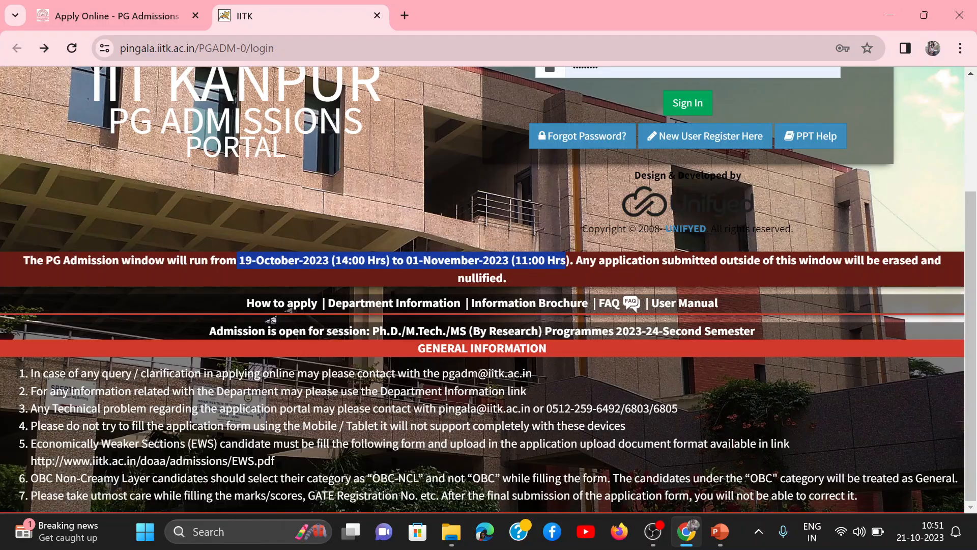
pyautogui.scroll(3, 575, 429)
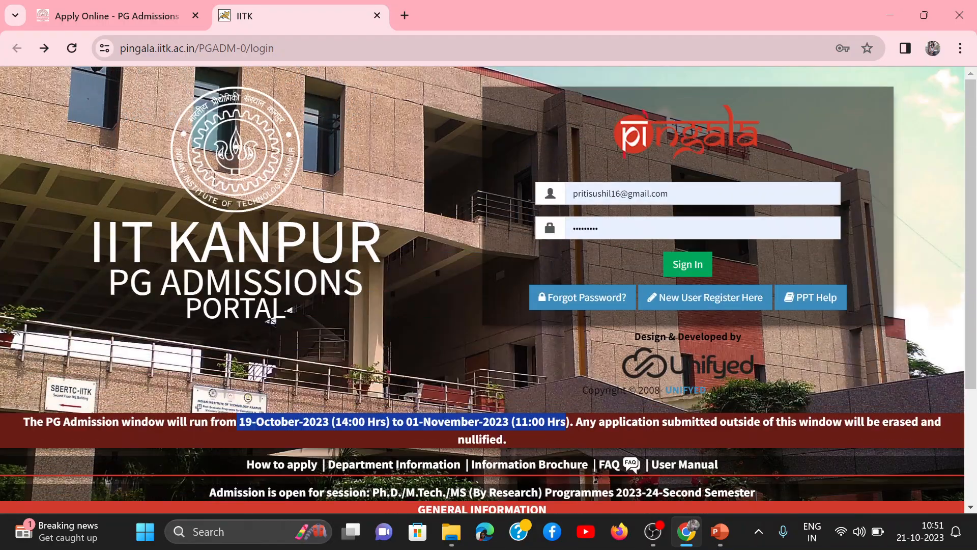
pyautogui.click(688, 269)
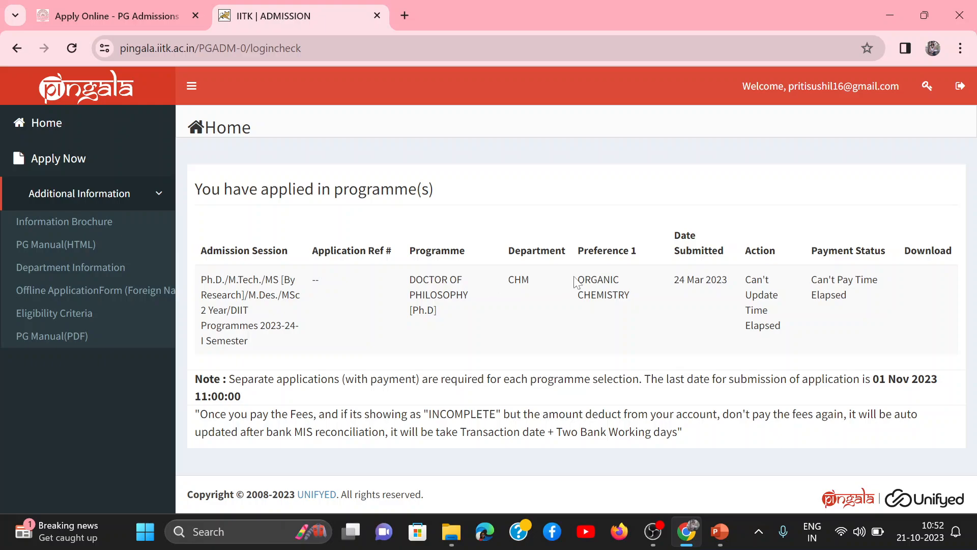
# - Check the earlier application's first preference and submission date, and start a new application
pyautogui.moveTo(578, 283); pyautogui.dragTo(644, 306)
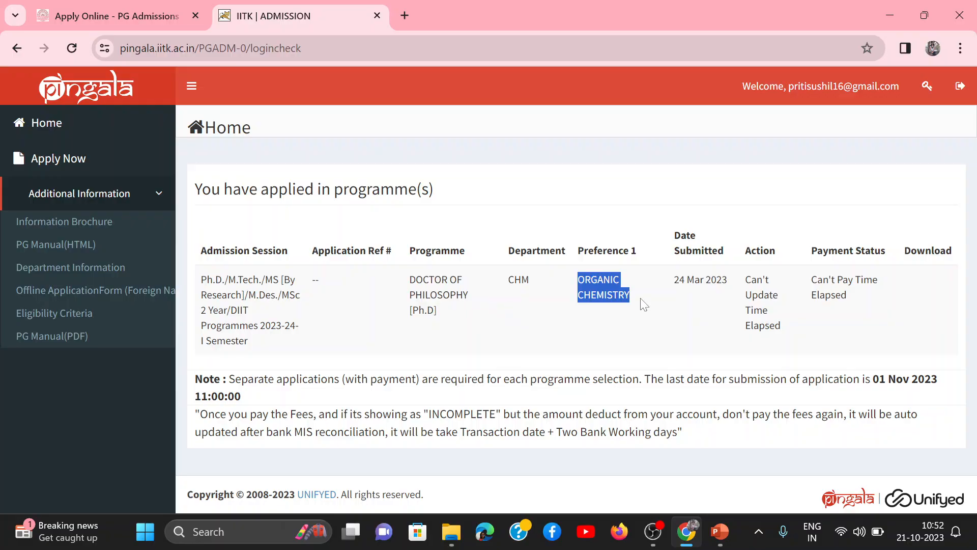
pyautogui.moveTo(674, 280); pyautogui.dragTo(735, 286)
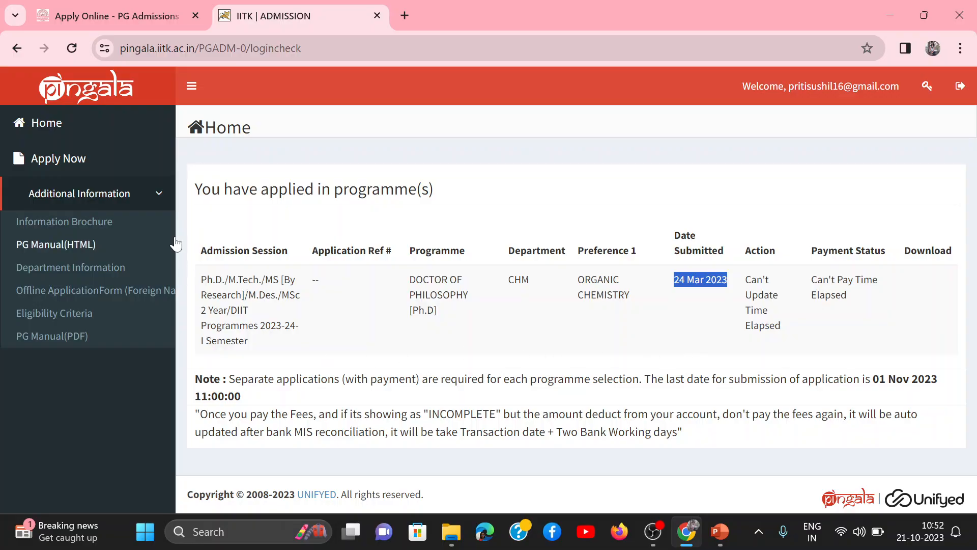
pyautogui.click(54, 162)
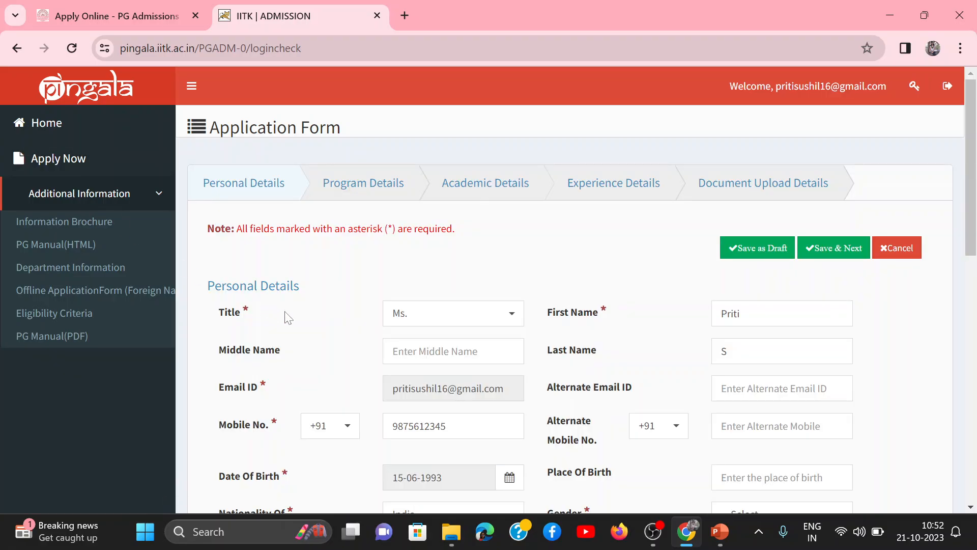
# - Review the Personal Details section of the application form, including the parent, correspondence address and permanent address fields
pyautogui.scroll(-1, 288, 318)
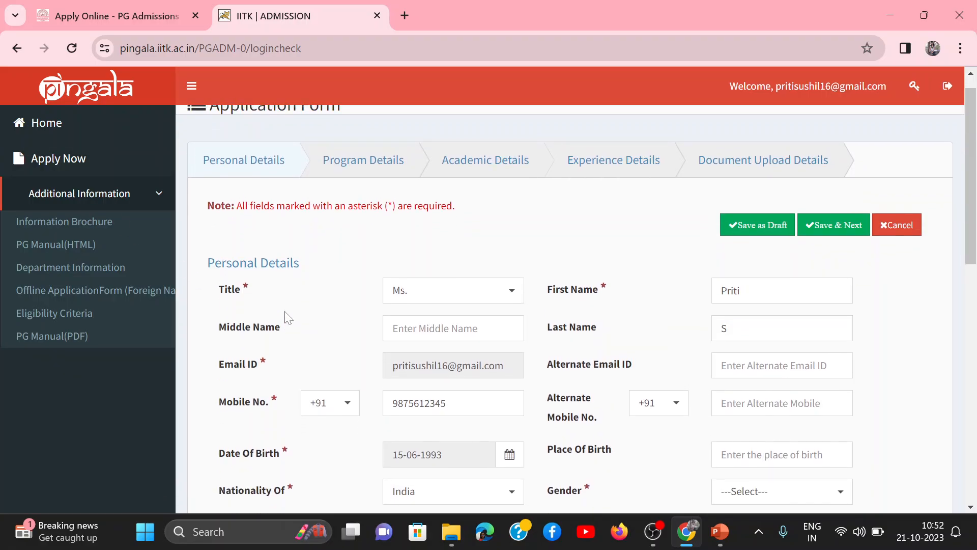
pyautogui.scroll(-3, 288, 318)
pyautogui.scroll(-5, 288, 318)
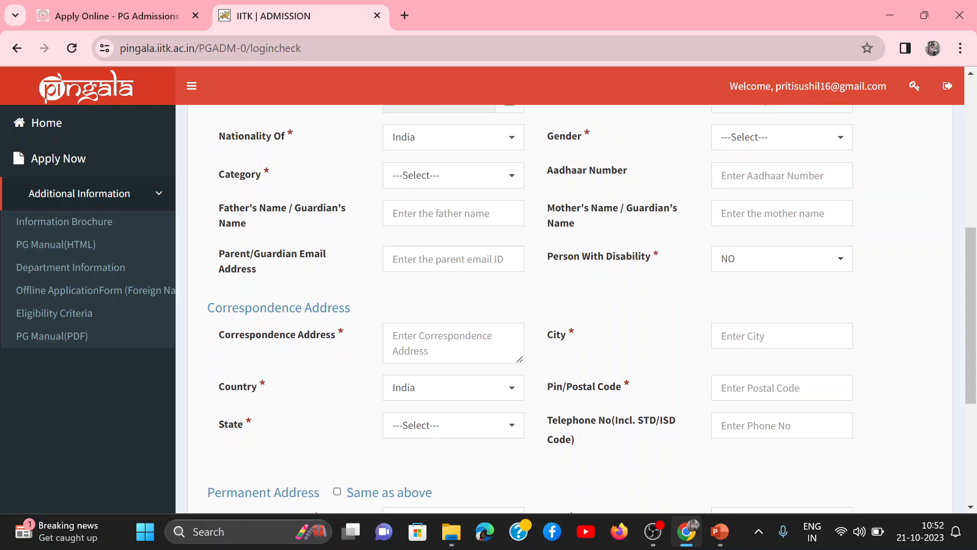
pyautogui.scroll(-2, 288, 318)
pyautogui.scroll(10, 285, 311)
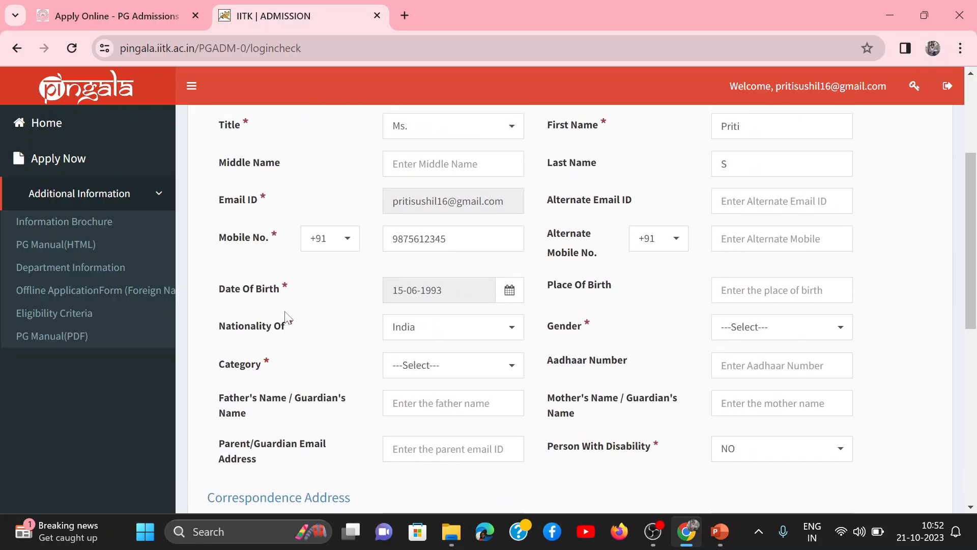
pyautogui.scroll(-10, 285, 311)
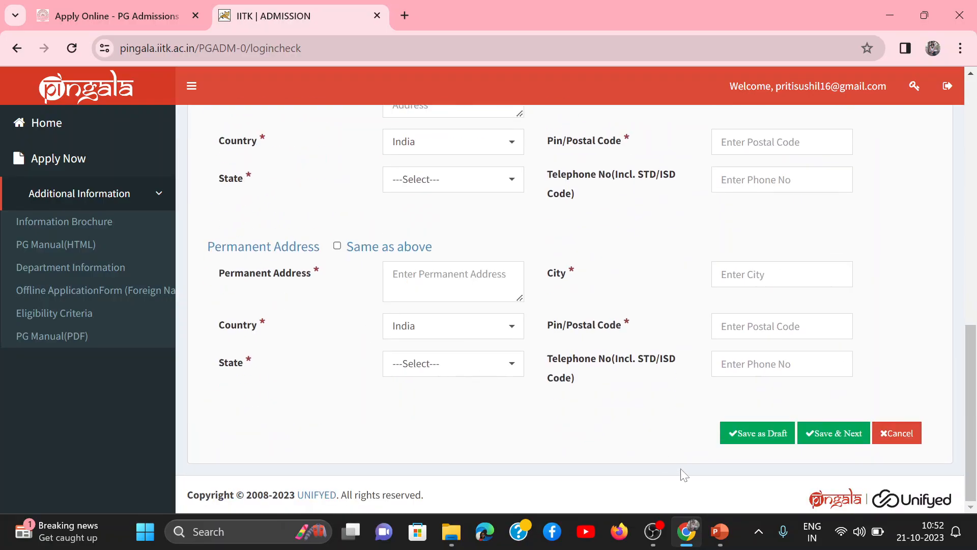
pyautogui.scroll(10, 685, 292)
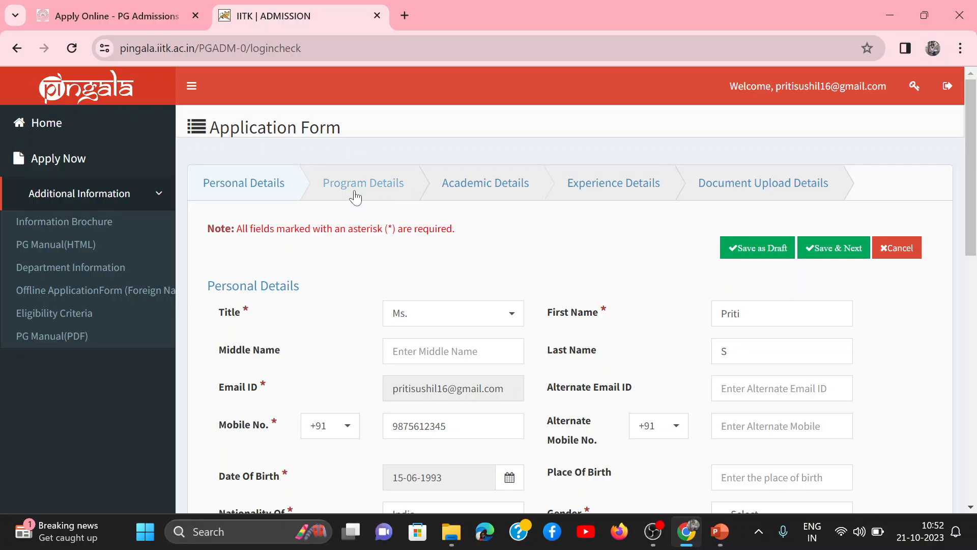
# - Try to switch to the Program Details section and recheck the address fields in the Personal Details section
pyautogui.click(338, 193)
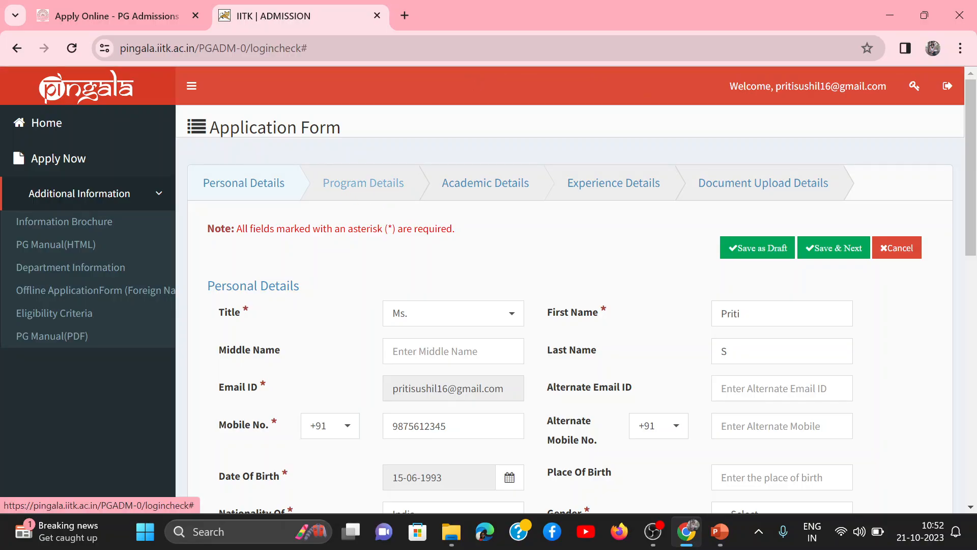
pyautogui.scroll(-7, 497, 270)
pyautogui.scroll(-5, 692, 369)
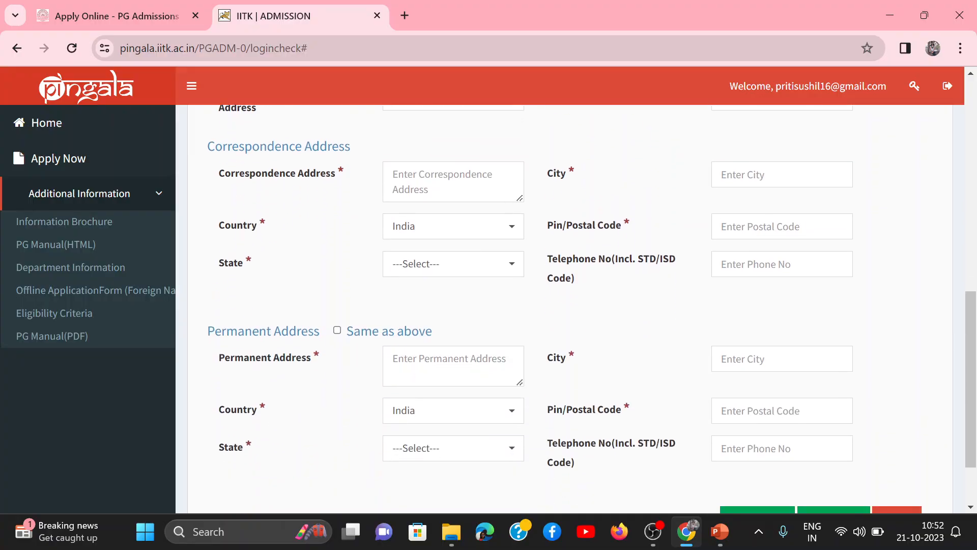
pyautogui.scroll(8, 611, 316)
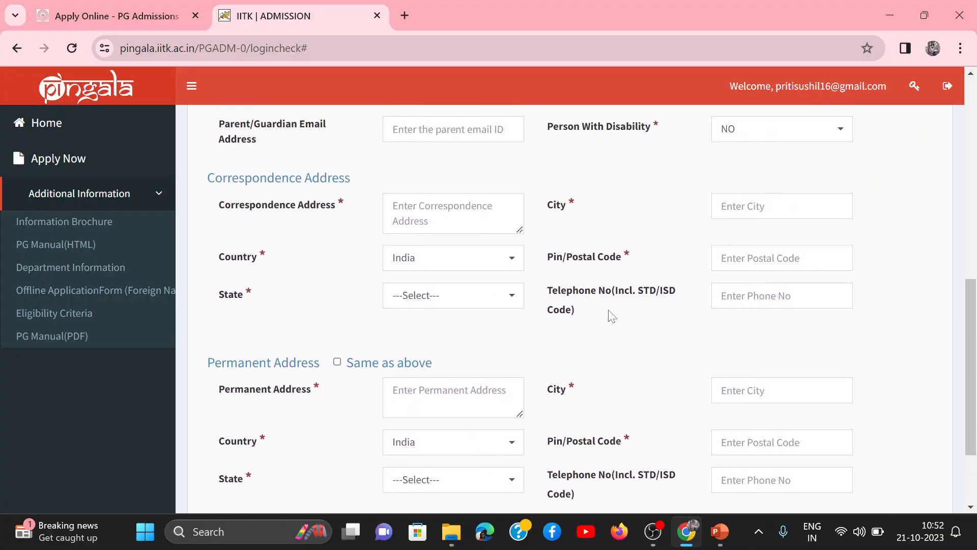
pyautogui.scroll(-5, 611, 315)
pyautogui.scroll(-3, 611, 315)
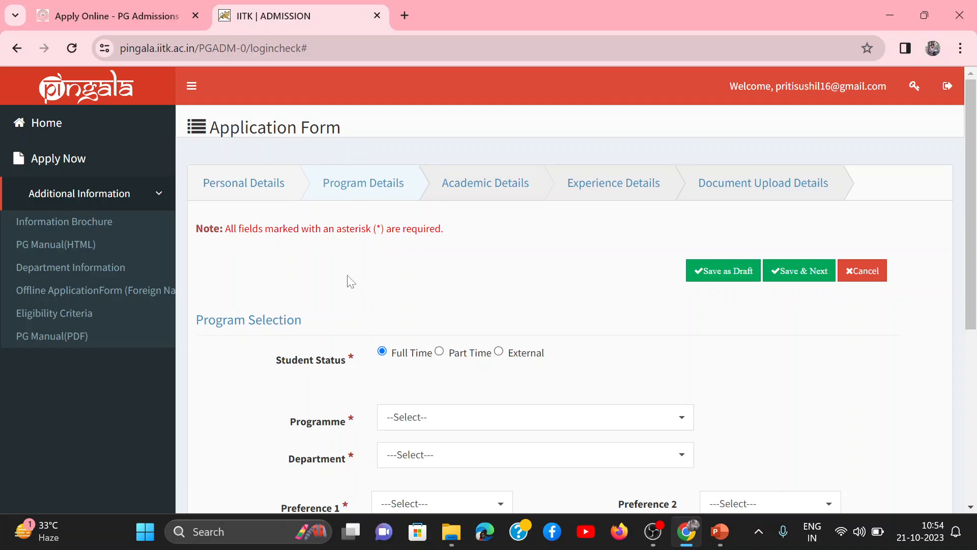
# - Look over the Program Selection section, including the programme, department, preference and institute assistantship fields
pyautogui.scroll(-3, 351, 282)
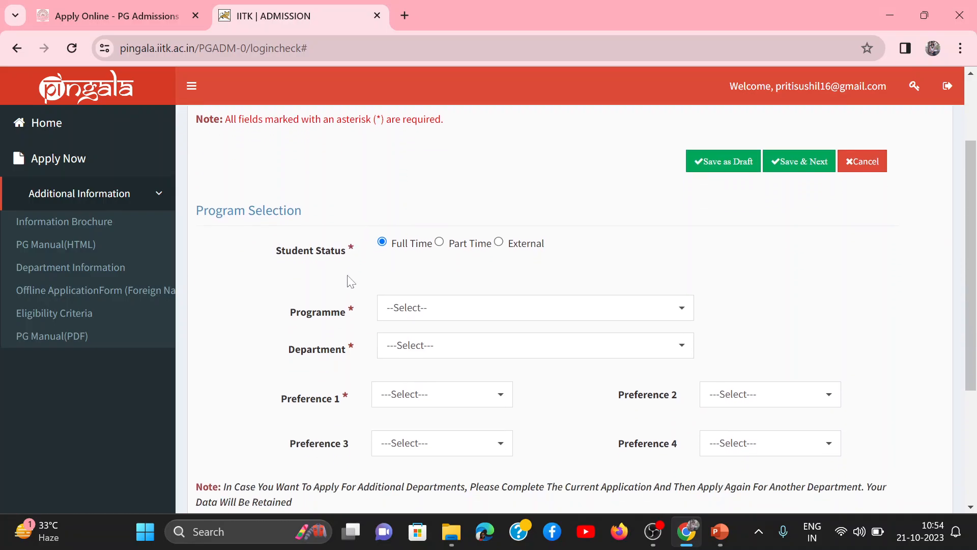
pyautogui.scroll(-1, 350, 282)
pyautogui.scroll(-2, 351, 282)
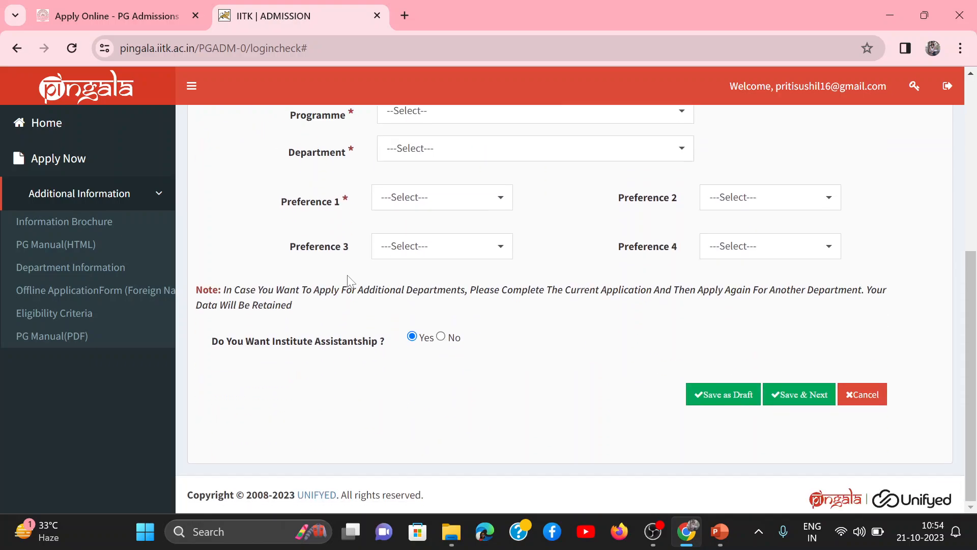
pyautogui.scroll(2, 351, 282)
pyautogui.scroll(2, 351, 281)
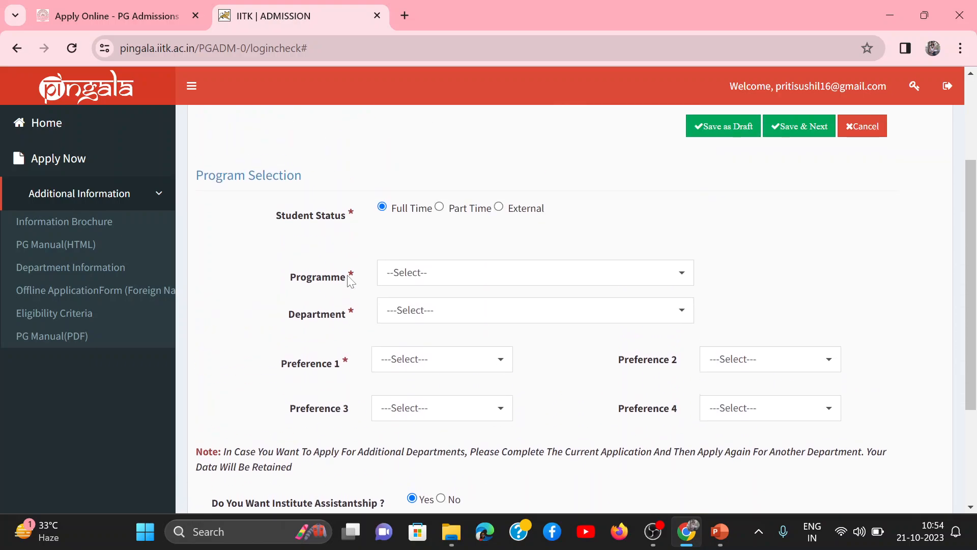
pyautogui.scroll(-1, 350, 281)
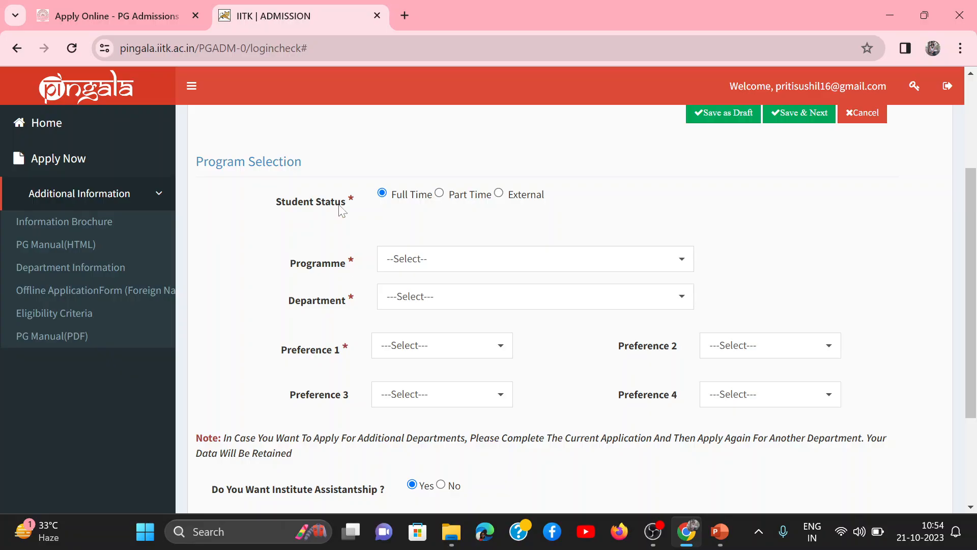
# - Examine the Student Status field and its Full Time, Part Time and External options
pyautogui.moveTo(275, 207); pyautogui.dragTo(364, 206)
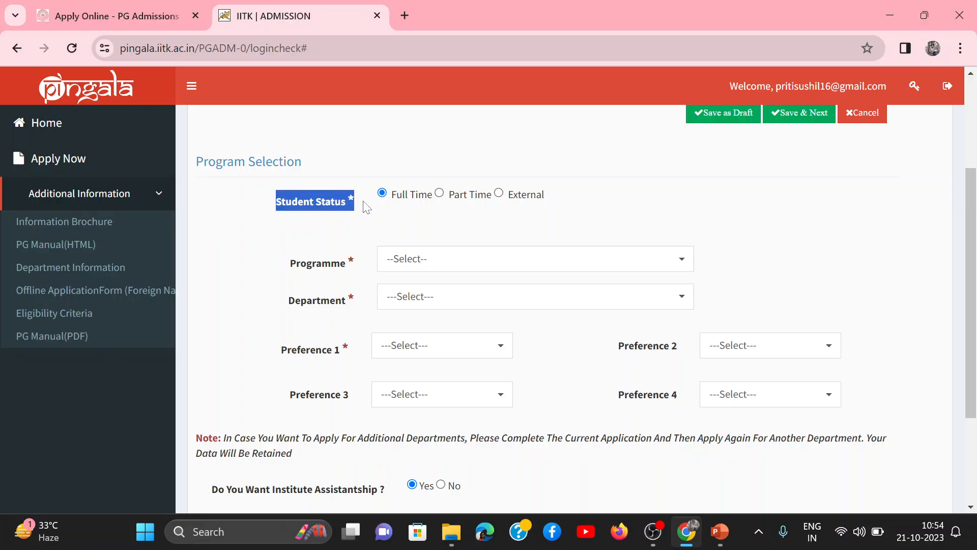
pyautogui.click(407, 209)
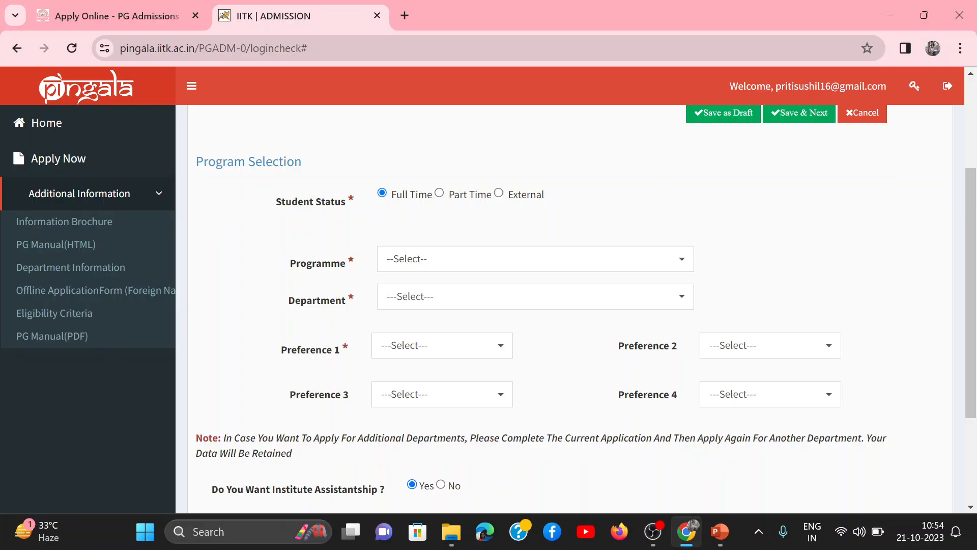
pyautogui.moveTo(449, 195); pyautogui.dragTo(558, 198)
pyautogui.moveTo(449, 194); pyautogui.dragTo(557, 203)
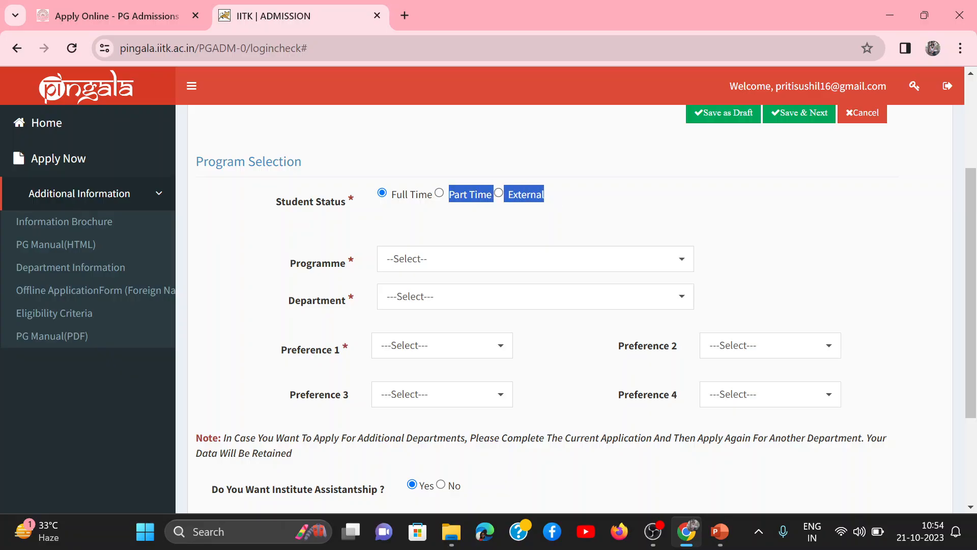
# - Set the Programme in the Program Selection section to DOCTOR OF PHILOSOPHY [Ph.D]
pyautogui.scroll(-2, 486, 223)
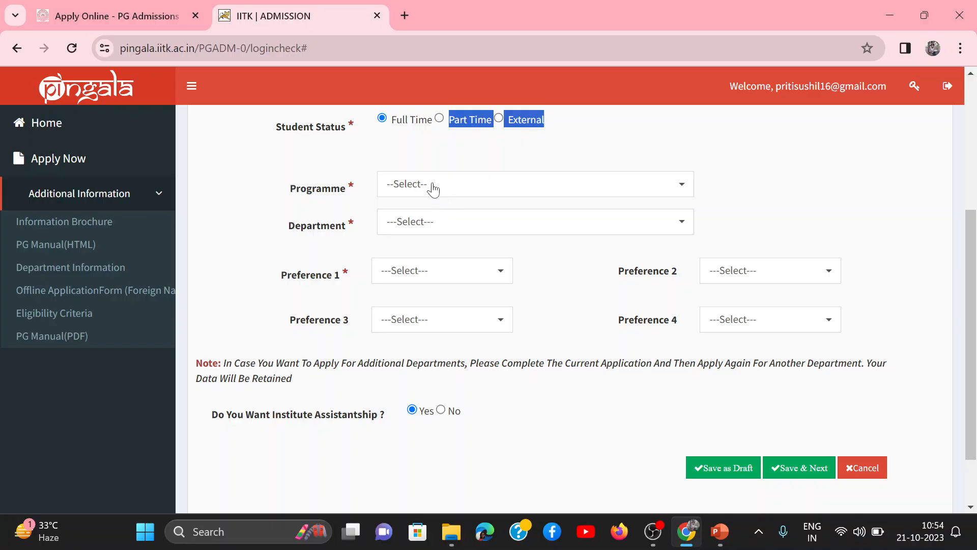
pyautogui.click(433, 189)
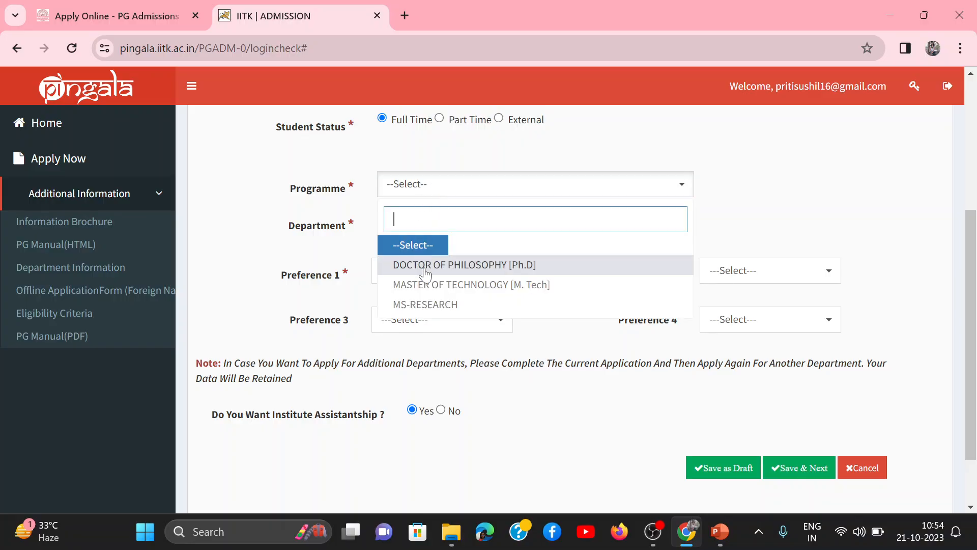
pyautogui.scroll(-1, 442, 272)
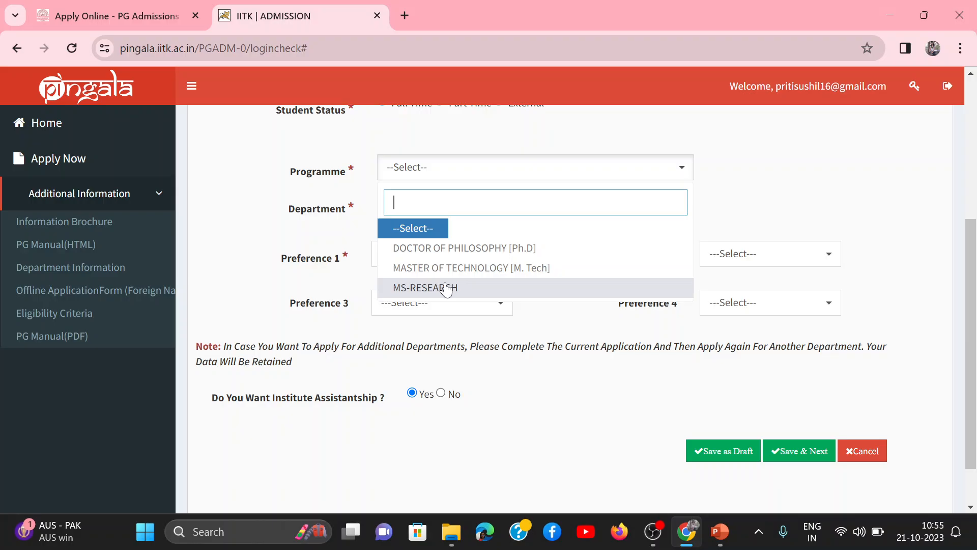
pyautogui.click(459, 253)
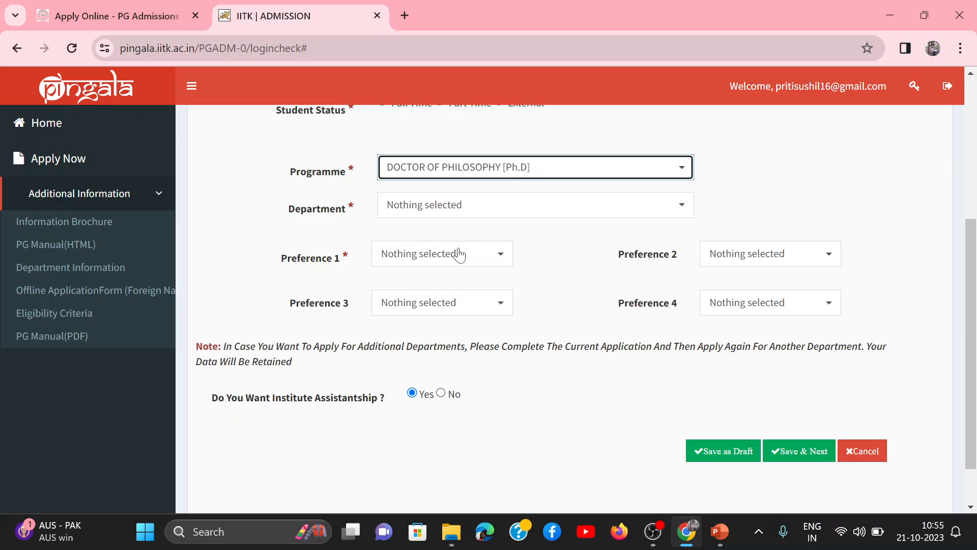
# - Look through the available departments and set the Department to CHEMICAL ENGINEERING [CHE]
pyautogui.click(431, 211)
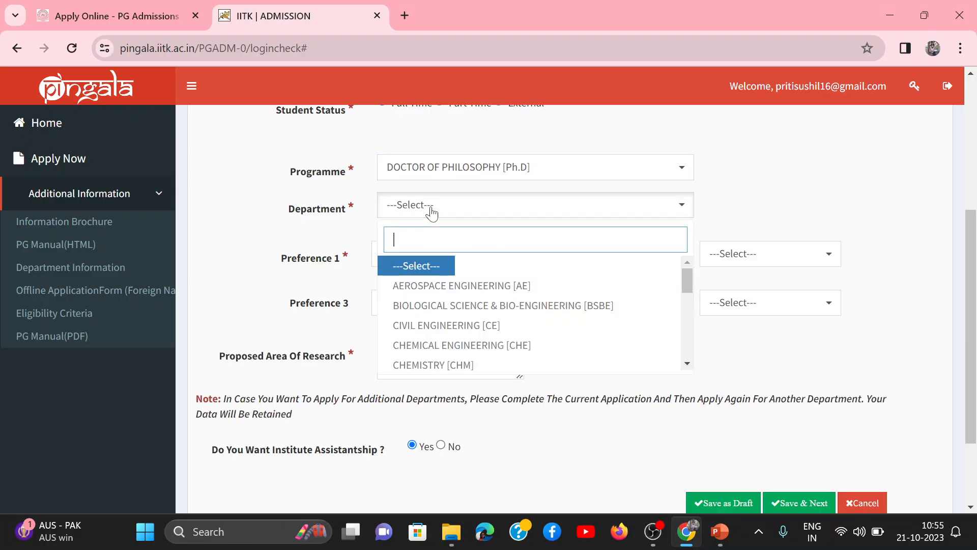
pyautogui.scroll(-2, 457, 345)
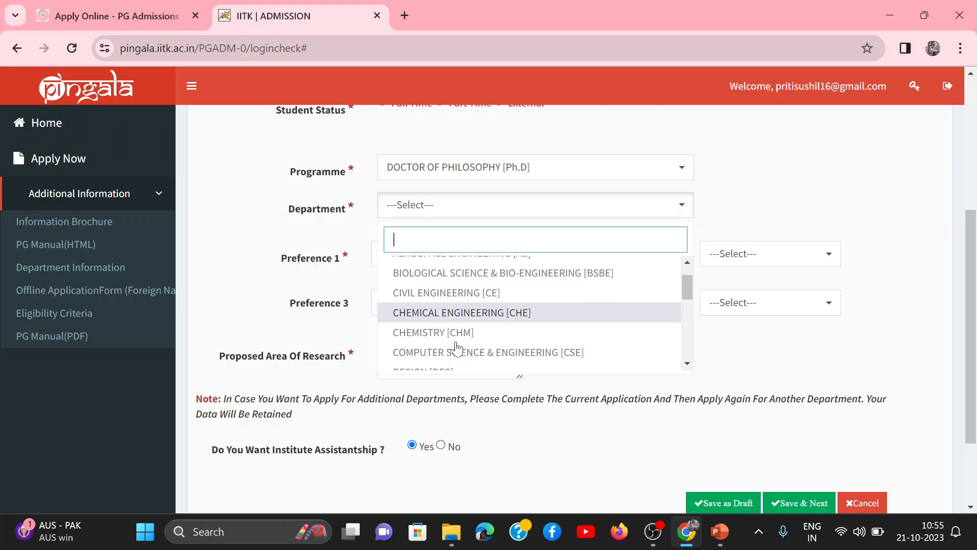
pyautogui.scroll(-4, 456, 348)
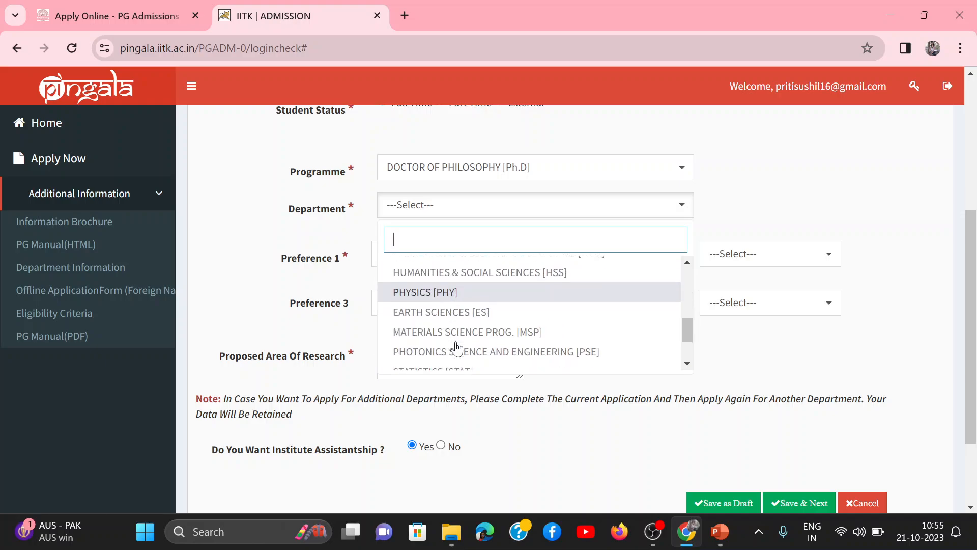
pyautogui.scroll(-4, 456, 347)
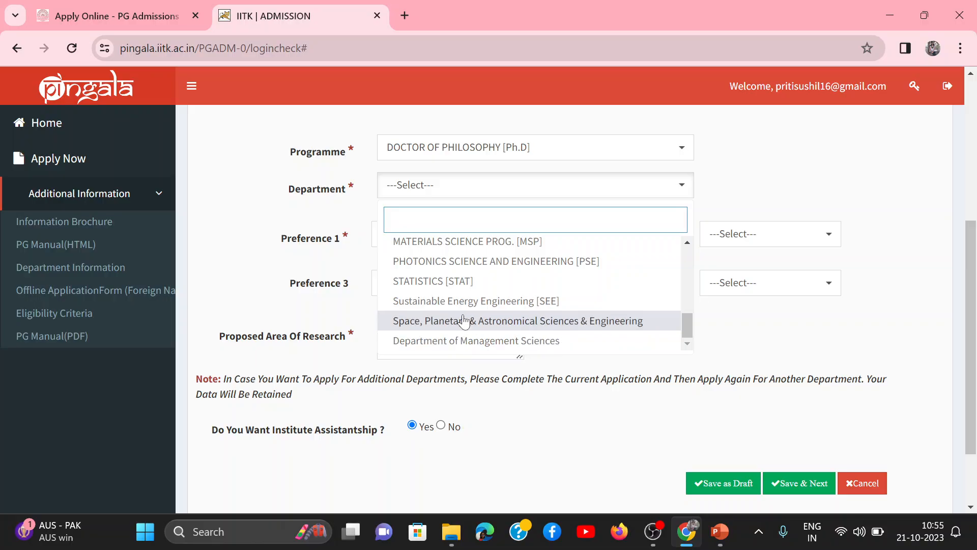
pyautogui.scroll(3, 464, 320)
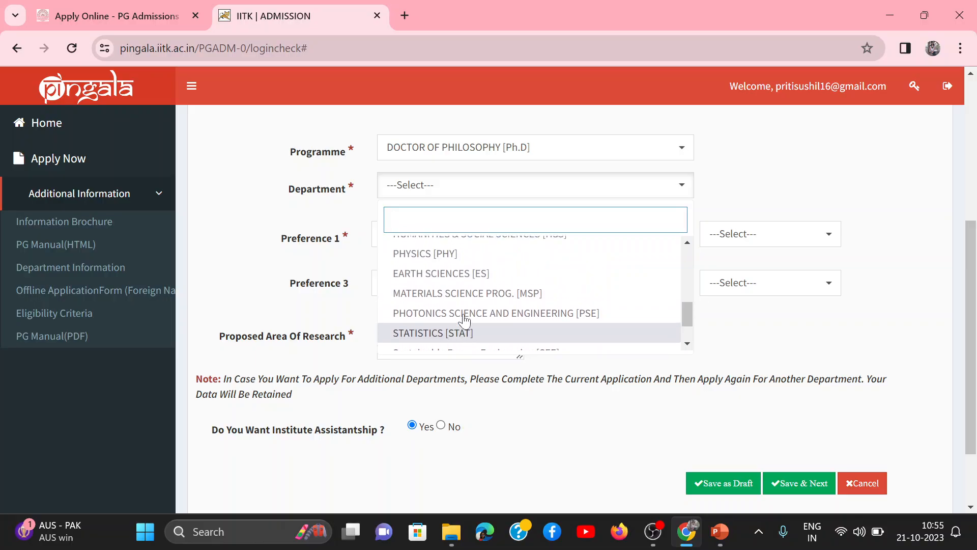
pyautogui.scroll(4, 464, 320)
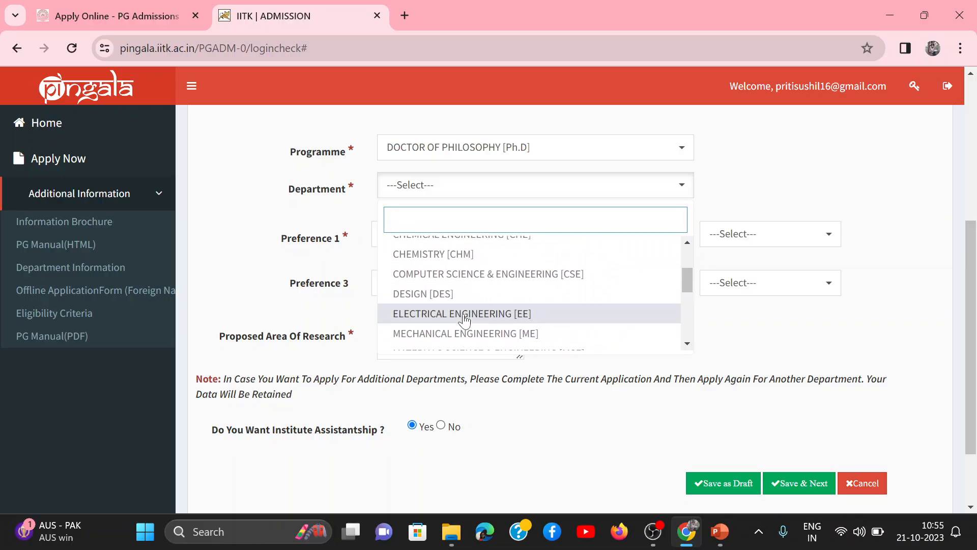
pyautogui.scroll(-1, 465, 320)
pyautogui.scroll(5, 464, 319)
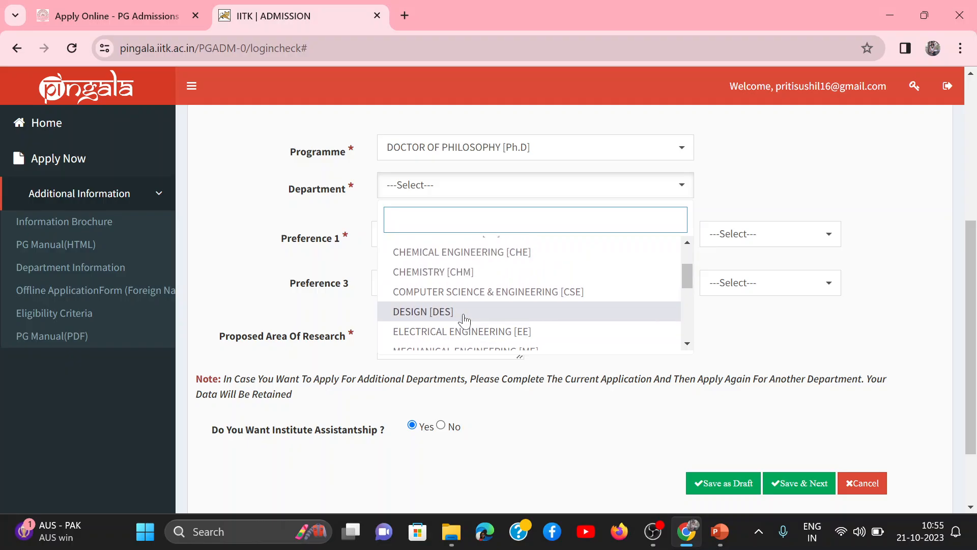
pyautogui.scroll(1, 464, 320)
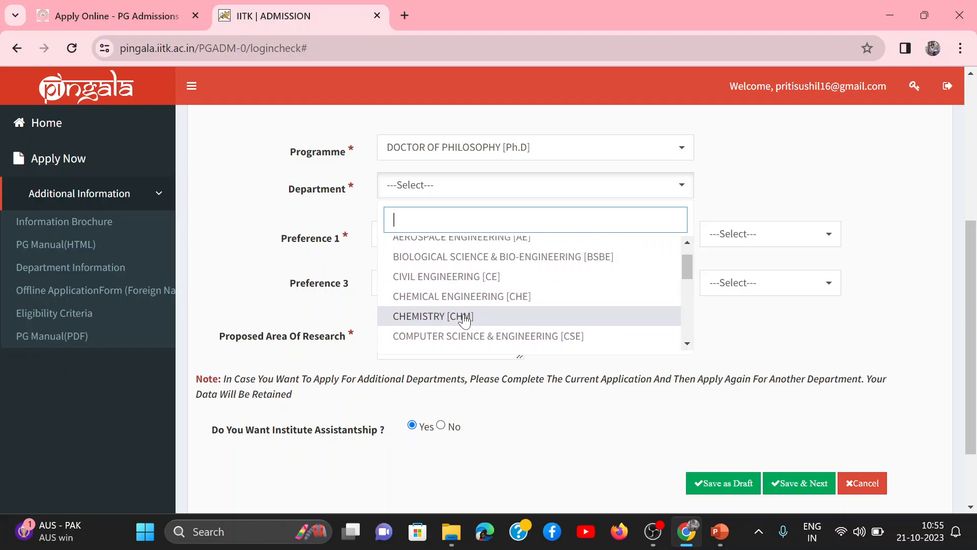
pyautogui.click(416, 295)
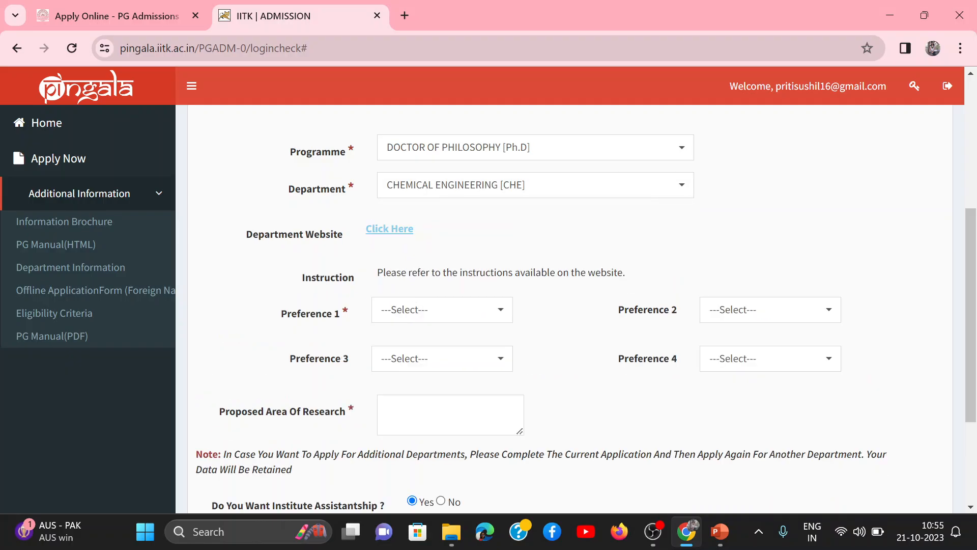
# - Set Preference 1 to Chemical Engineering and check the Preference 2 options without choosing one
pyautogui.scroll(-1, 534, 270)
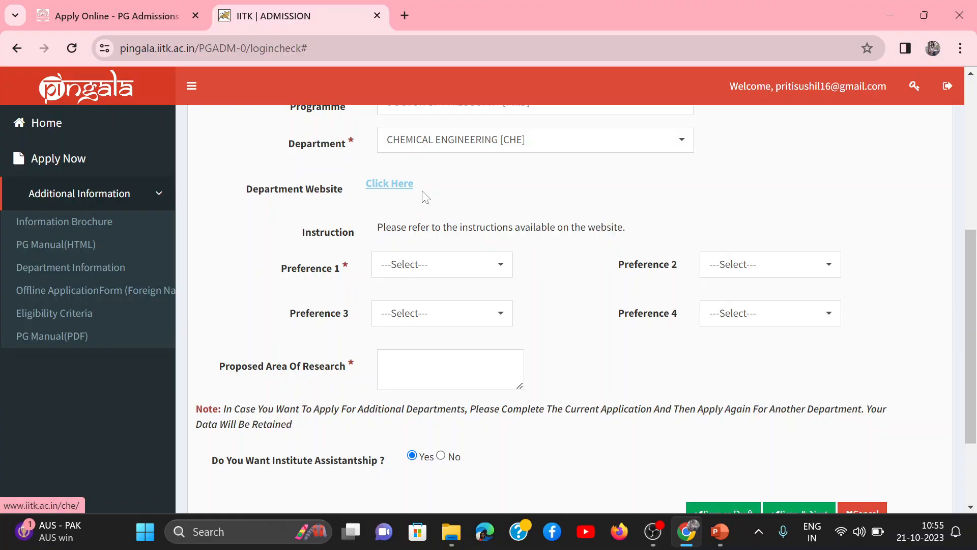
pyautogui.scroll(-1, 544, 218)
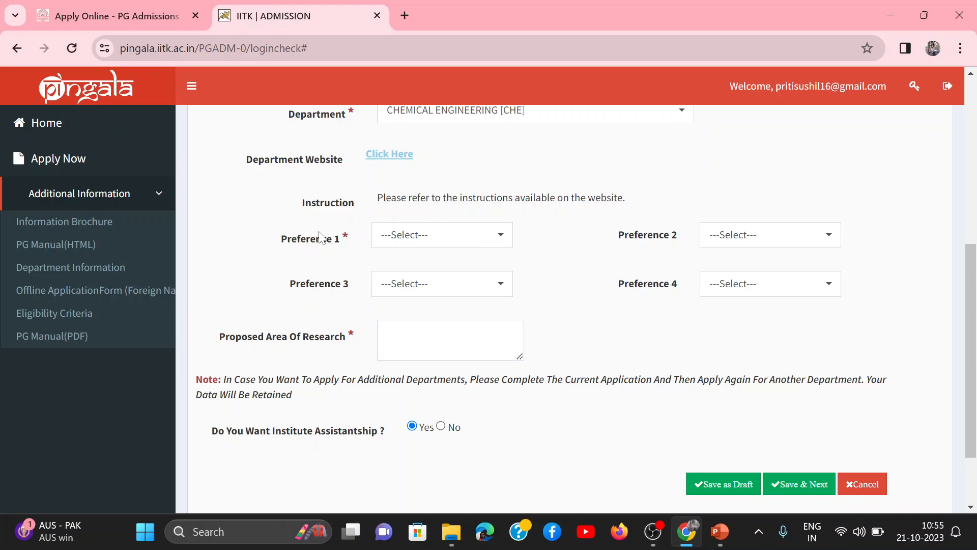
pyautogui.click(420, 245)
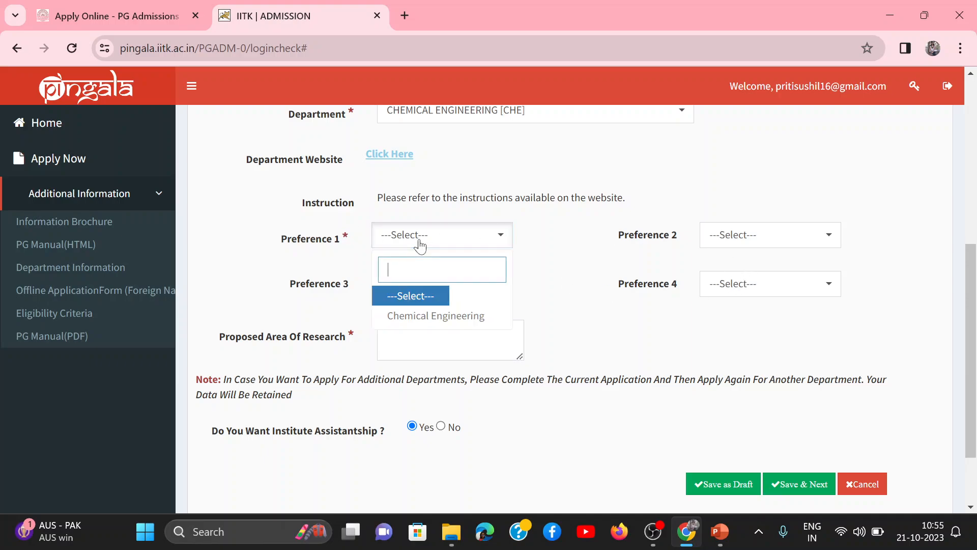
pyautogui.click(420, 321)
pyautogui.click(737, 240)
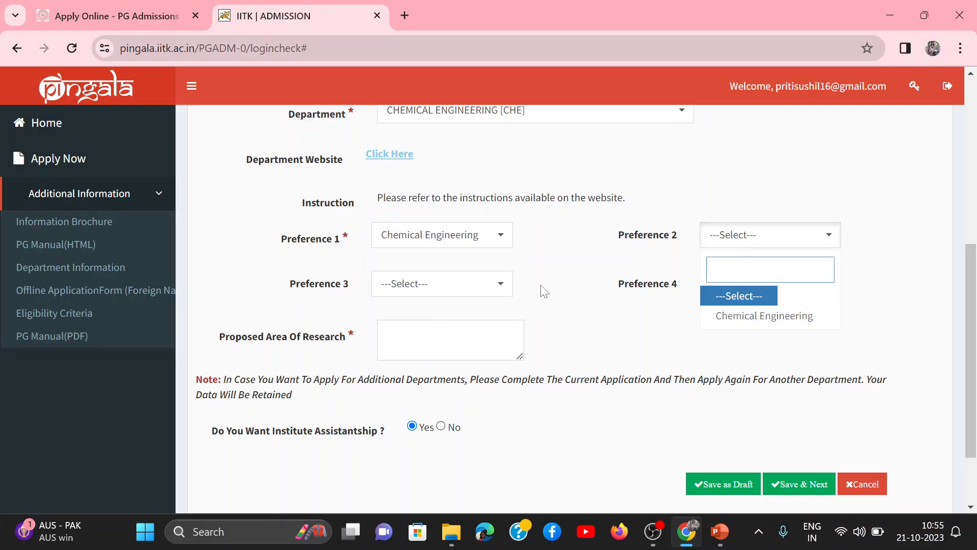
pyautogui.click(530, 247)
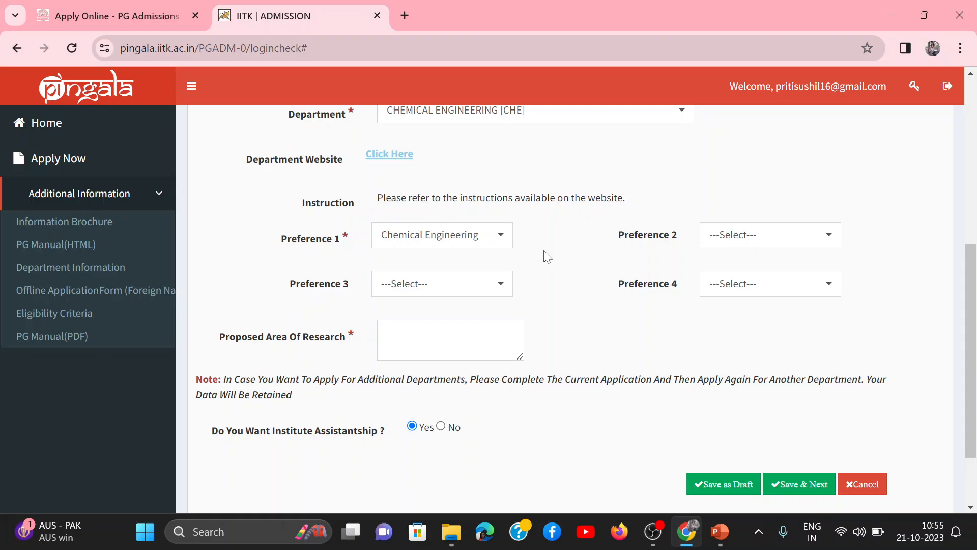
# - Enter "Process control" as the Proposed Area Of Research
pyautogui.scroll(-1, 547, 256)
pyautogui.click(447, 275)
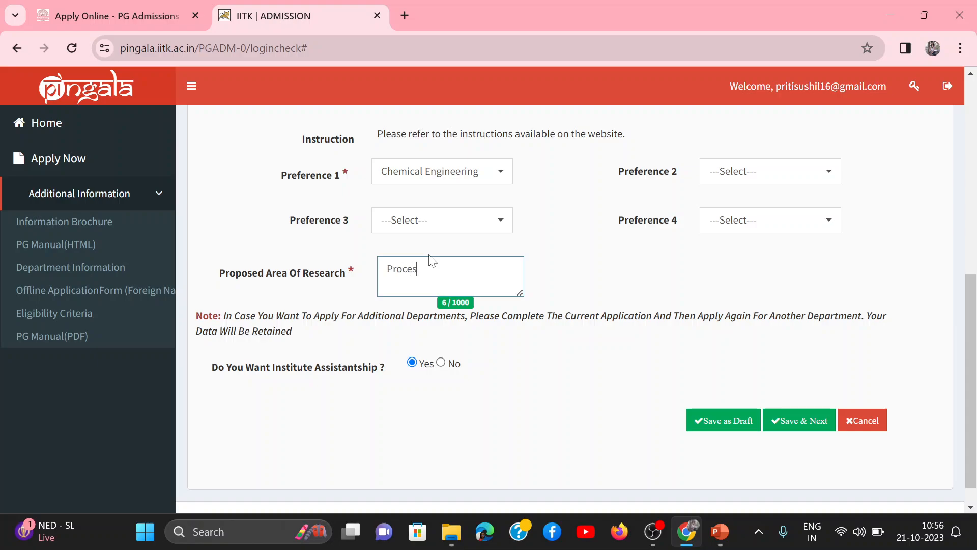
pyautogui.write('control')
pyautogui.click(481, 309)
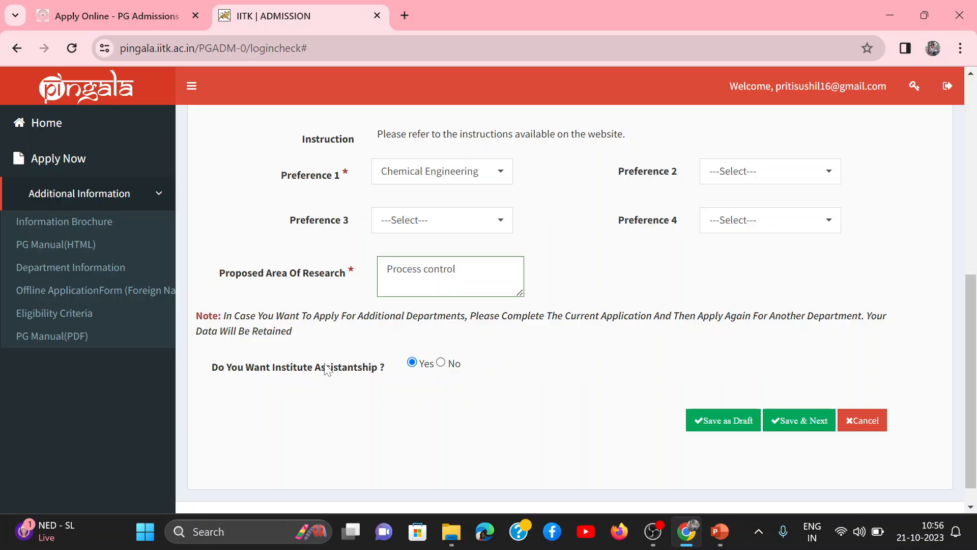
pyautogui.tripleClick(421, 268)
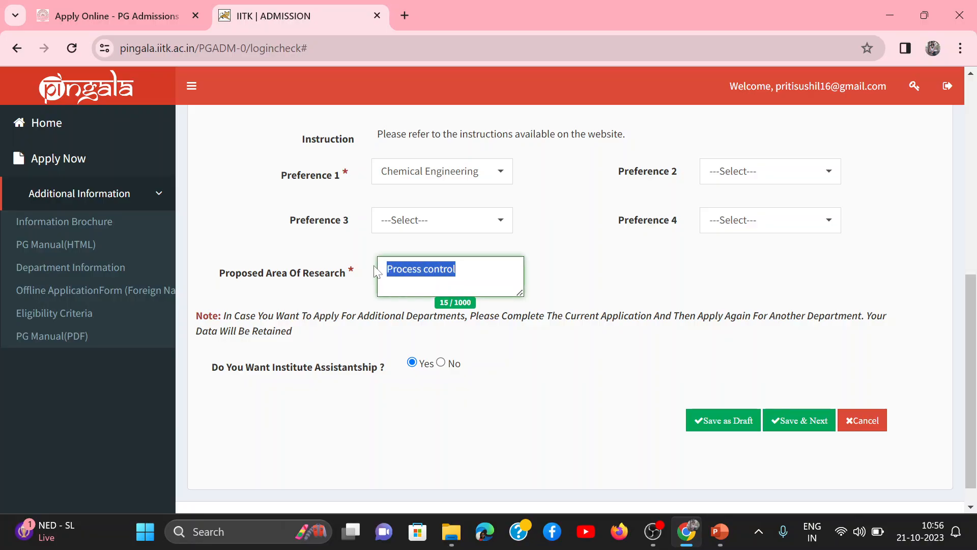
pyautogui.click(455, 269)
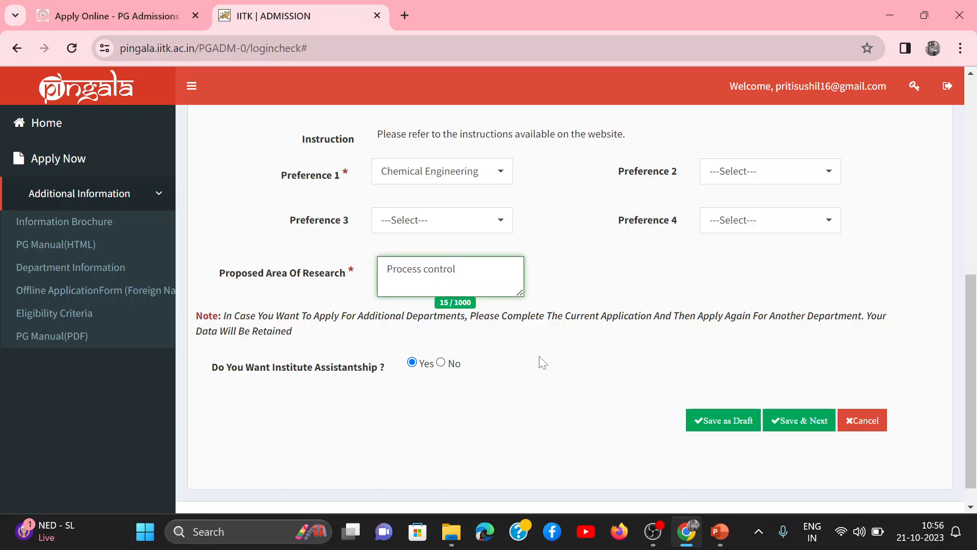
# - Answer No to the institute assistantship question to examine the relevant financial support options, and set the answer back to Yes
pyautogui.scroll(-1, 543, 362)
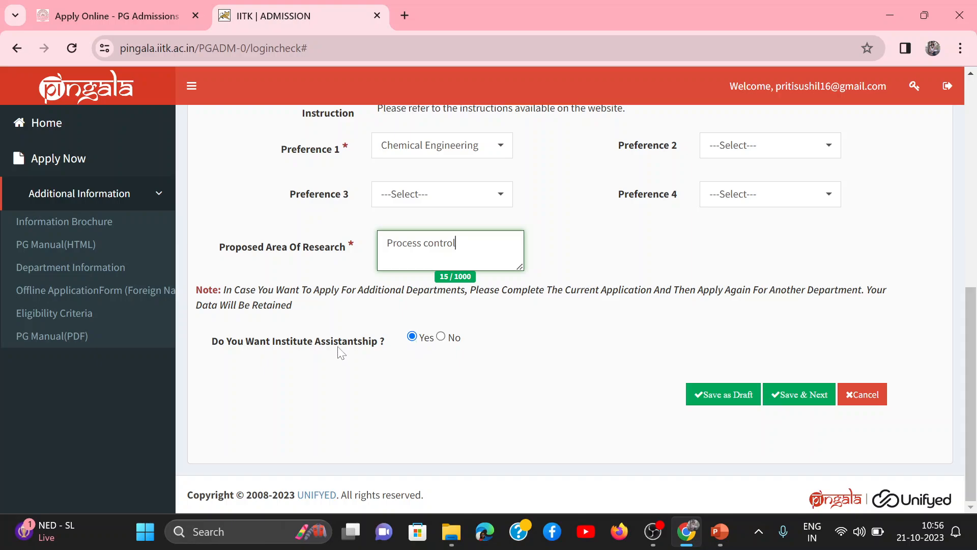
pyautogui.click(442, 337)
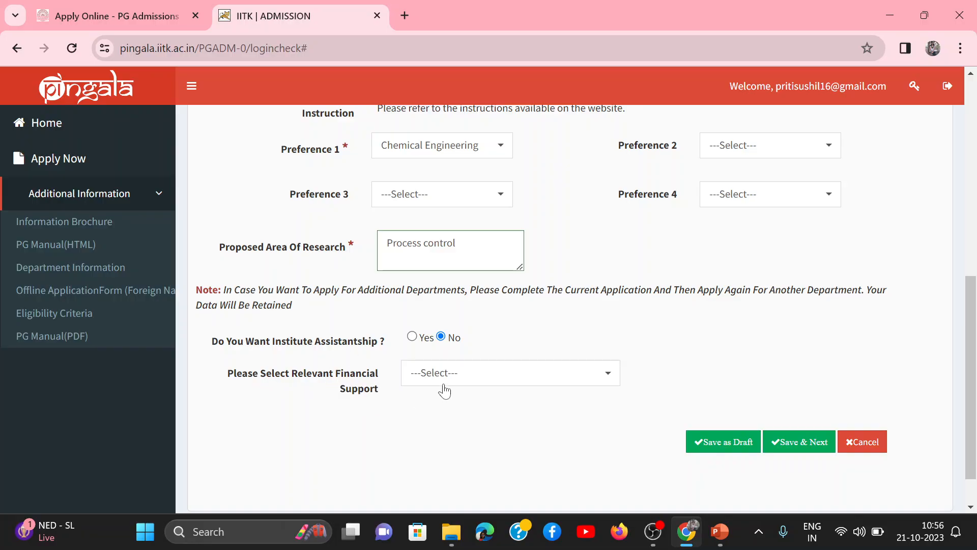
pyautogui.click(474, 381)
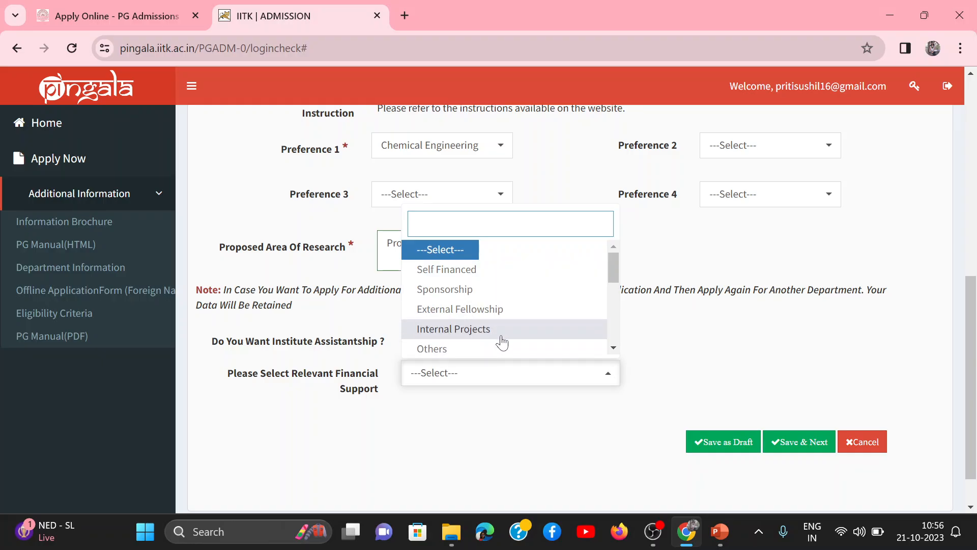
pyautogui.scroll(-2, 493, 326)
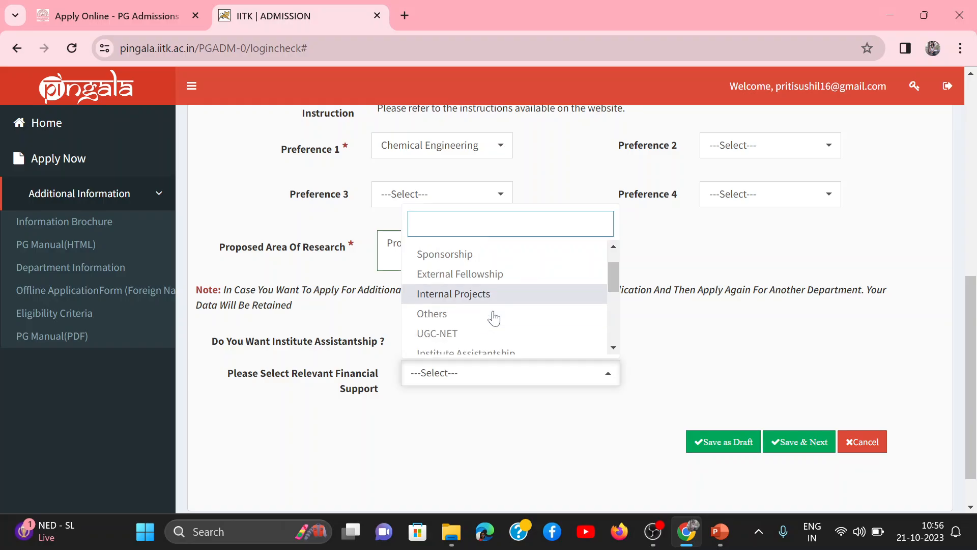
pyautogui.scroll(-2, 493, 318)
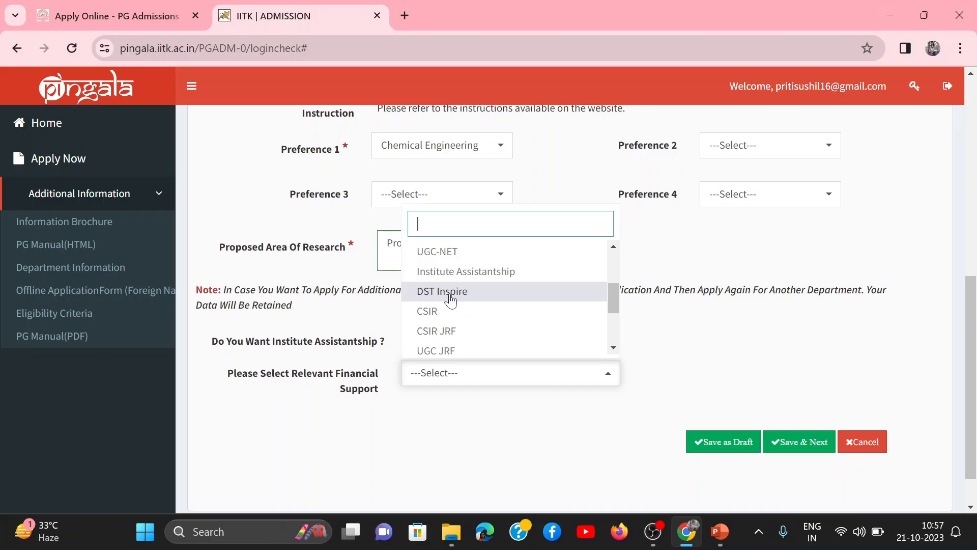
pyautogui.scroll(-1, 450, 300)
pyautogui.scroll(-1, 450, 300)
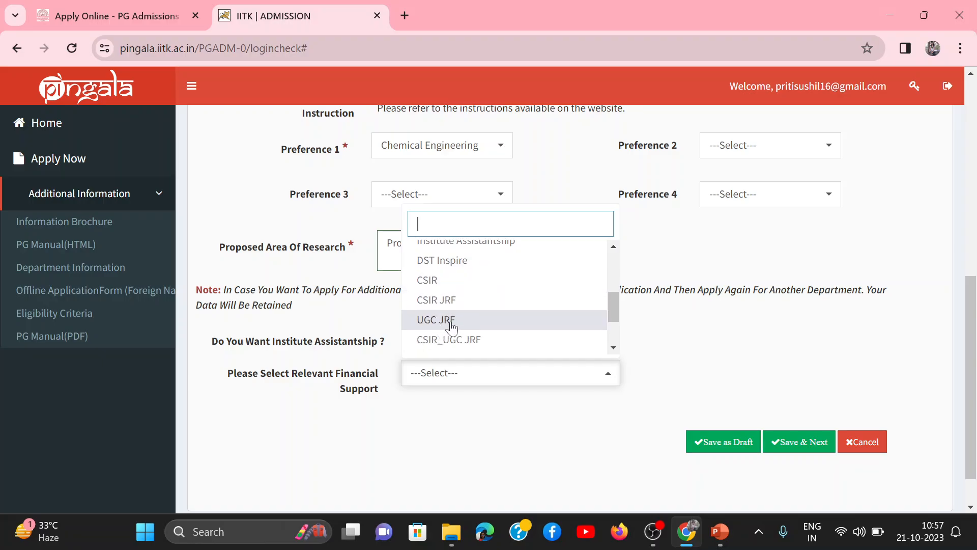
pyautogui.scroll(-3, 451, 328)
pyautogui.scroll(-3, 450, 327)
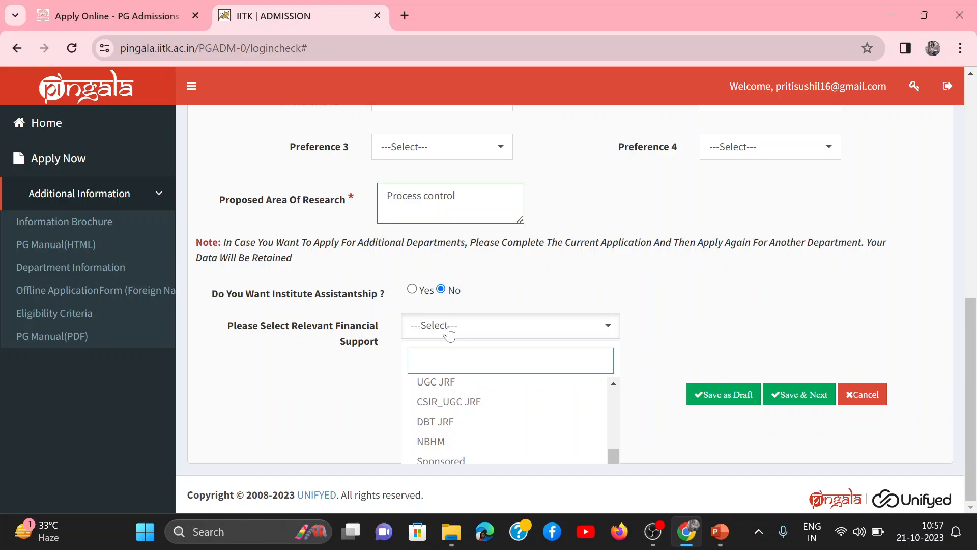
pyautogui.click(412, 289)
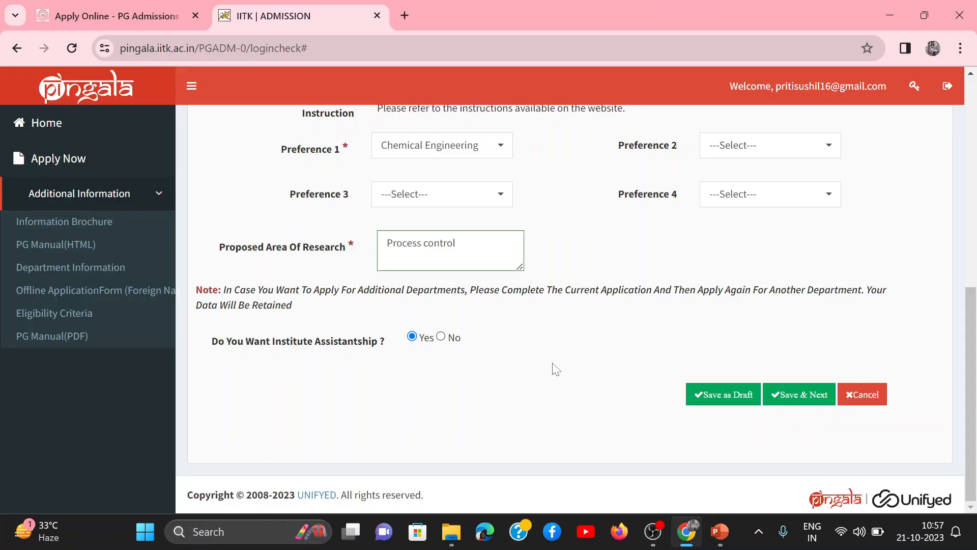
# - Save the program details, continue to Academic Details and look over the Qualifying Test Details table
pyautogui.click(800, 398)
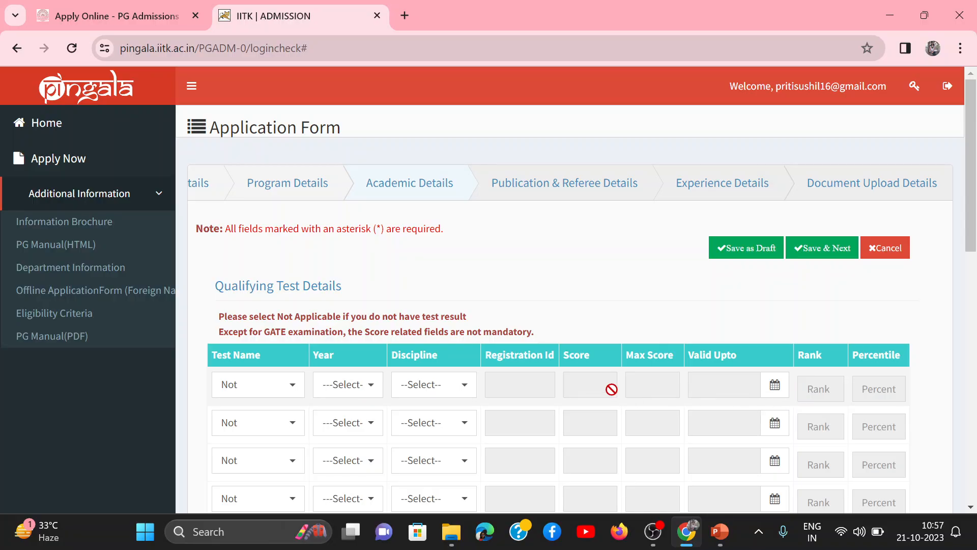
pyautogui.scroll(-1, 590, 373)
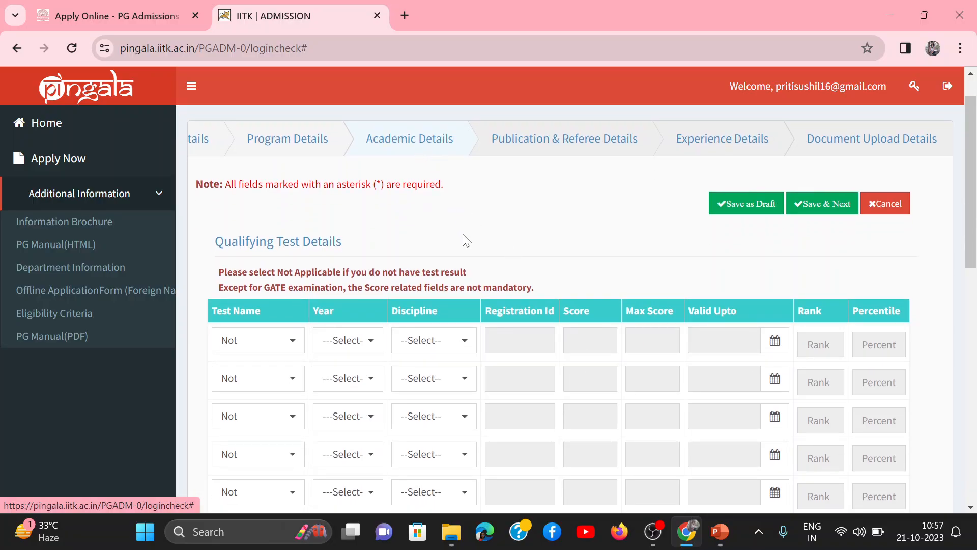
pyautogui.scroll(-3, 499, 358)
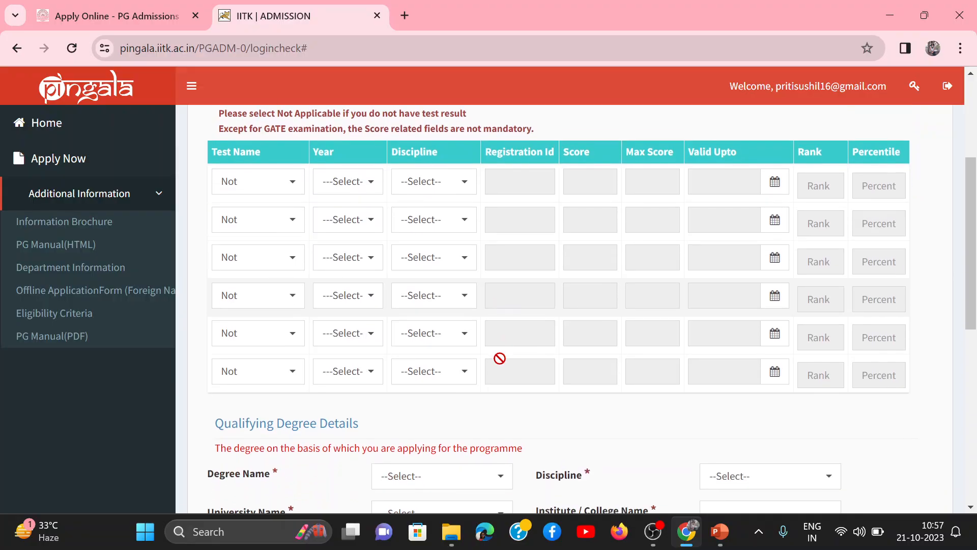
pyautogui.scroll(-2, 500, 358)
pyautogui.scroll(2, 499, 358)
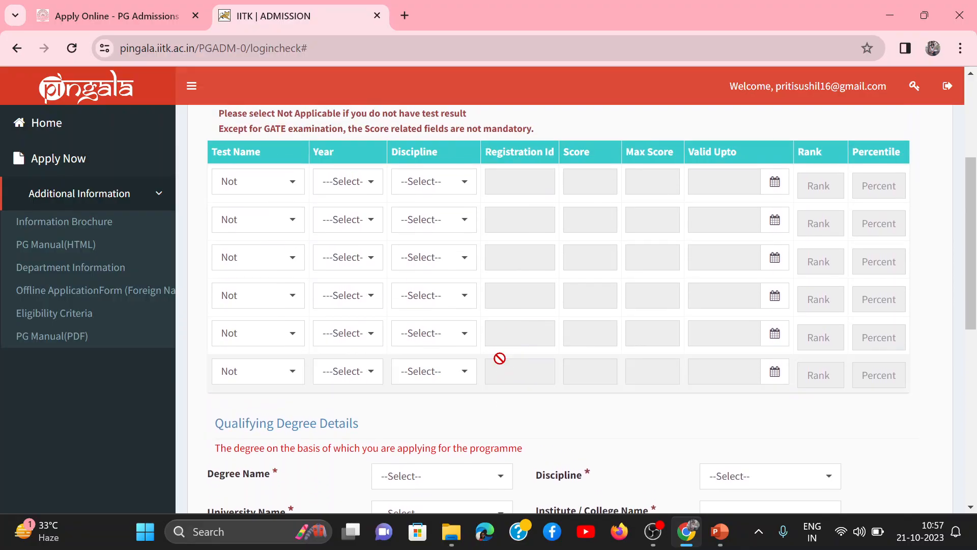
pyautogui.scroll(-1, 500, 359)
pyautogui.scroll(2, 499, 358)
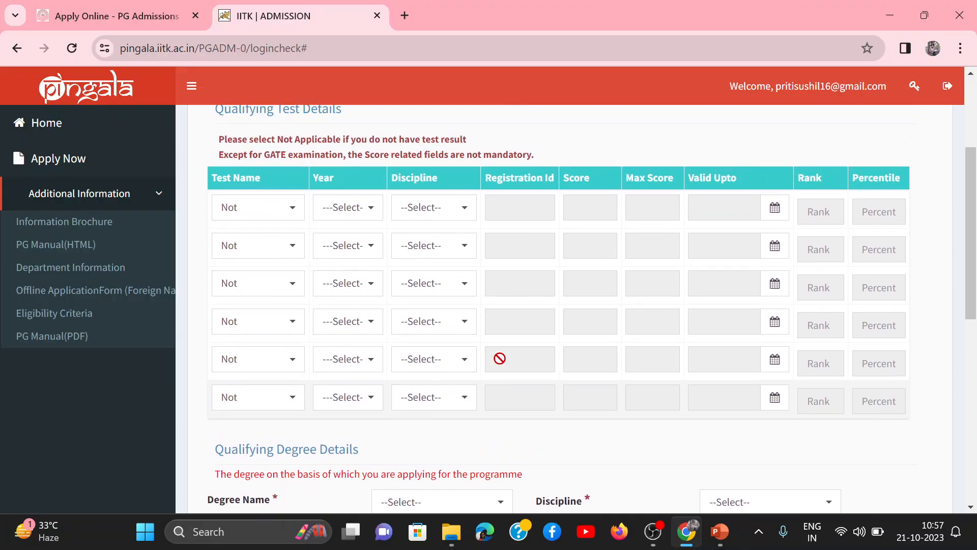
# - Examine the Test Name options in the first row of Qualifying Test Details without choosing a different one
pyautogui.click(258, 209)
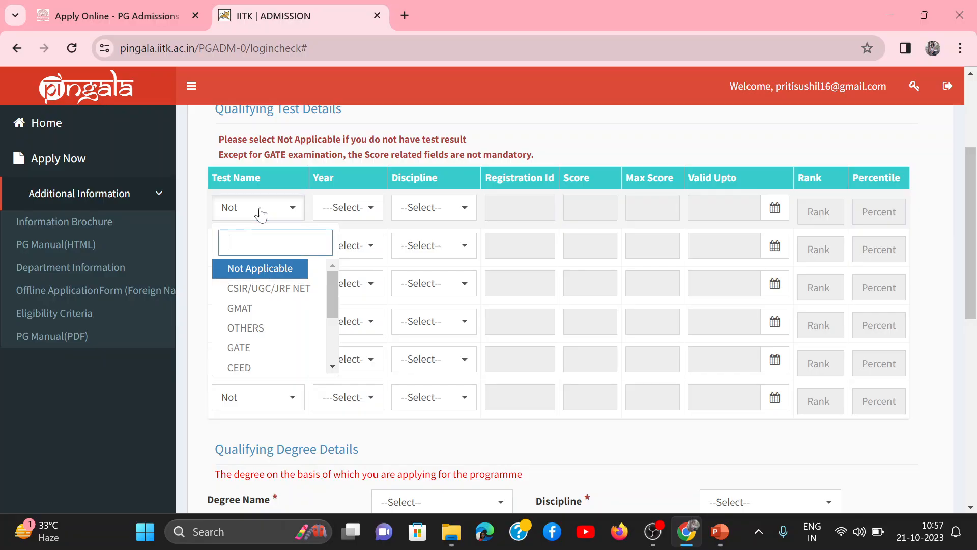
pyautogui.click(260, 215)
pyautogui.click(549, 130)
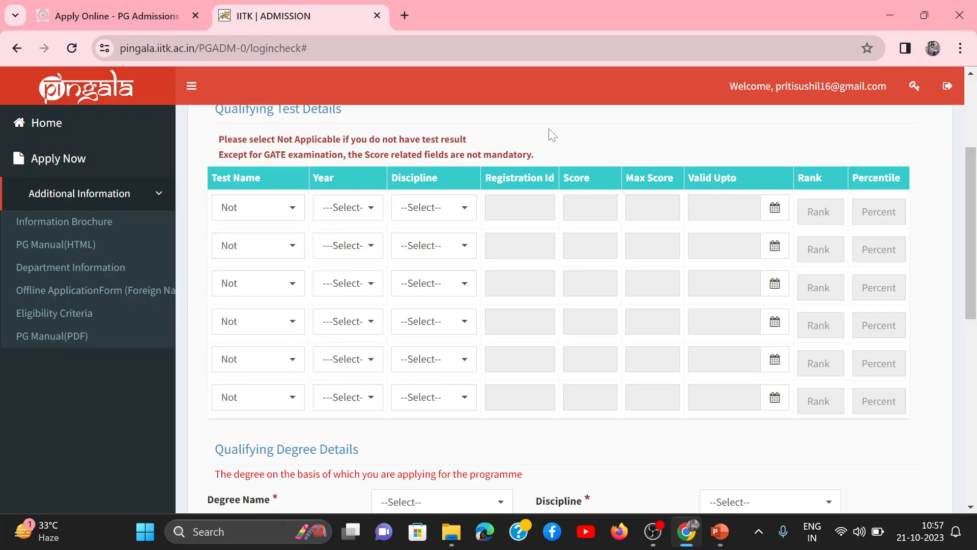
pyautogui.click(255, 216)
pyautogui.scroll(-5, 244, 325)
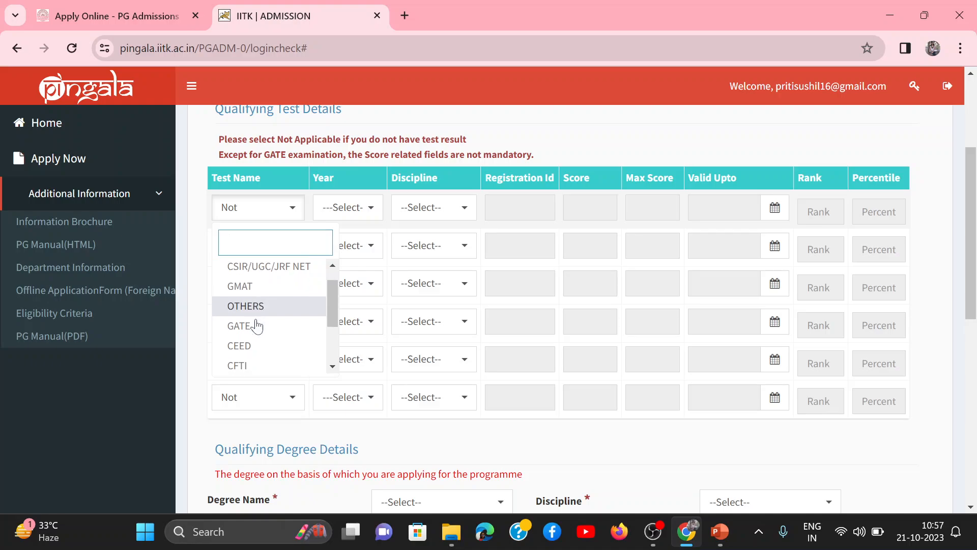
pyautogui.scroll(-3, 257, 325)
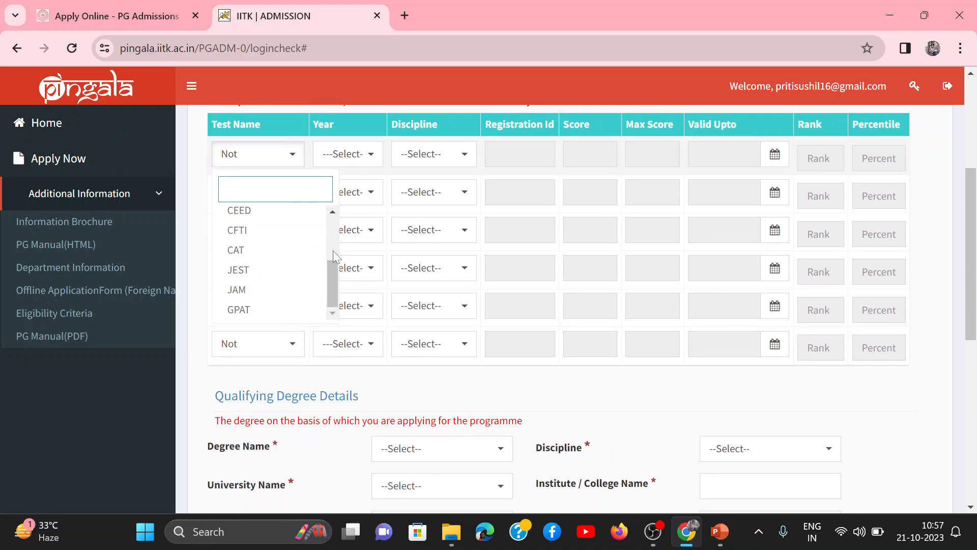
pyautogui.click(333, 251)
pyautogui.scroll(4, 333, 250)
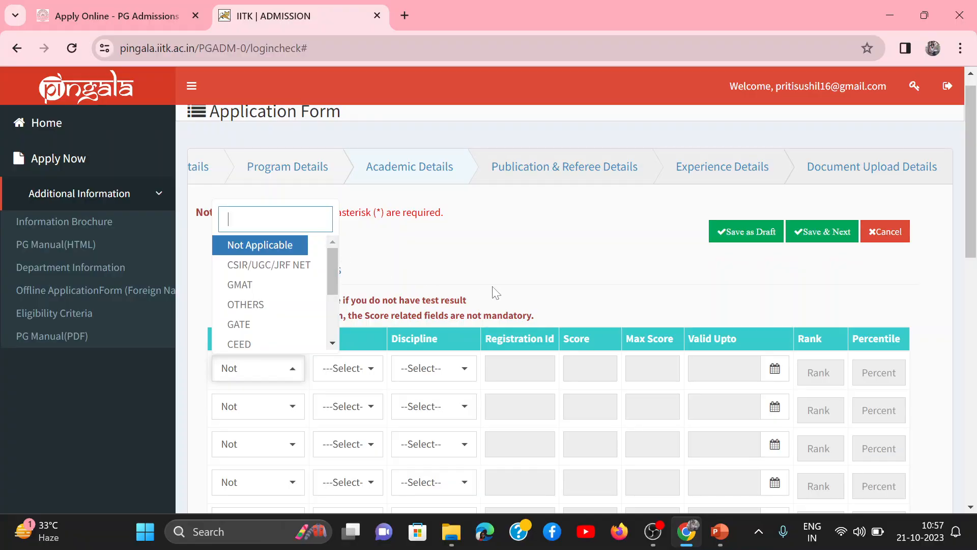
pyautogui.click(515, 290)
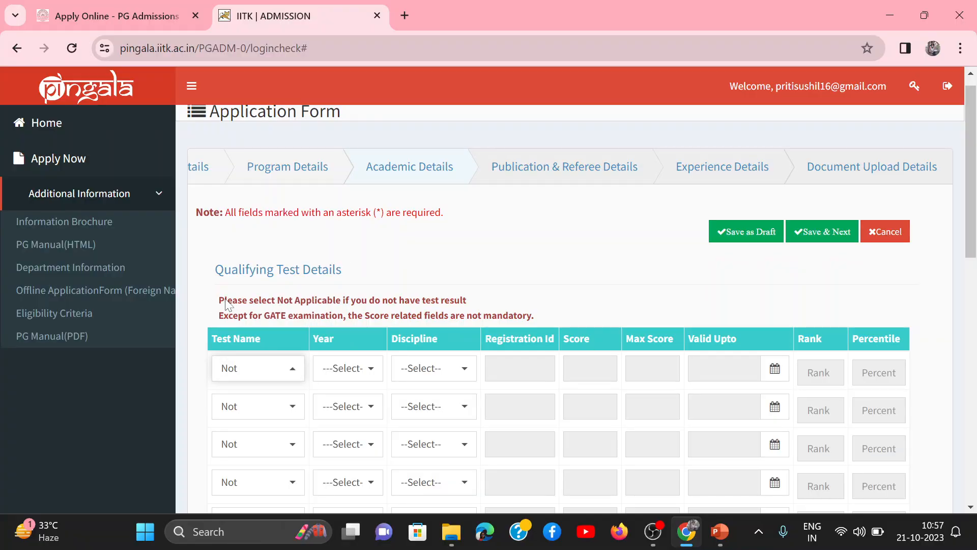
# - Read the notes above the Qualifying Test Details table about choosing Not Applicable and the mandatory score fields
pyautogui.moveTo(227, 300); pyautogui.dragTo(475, 301)
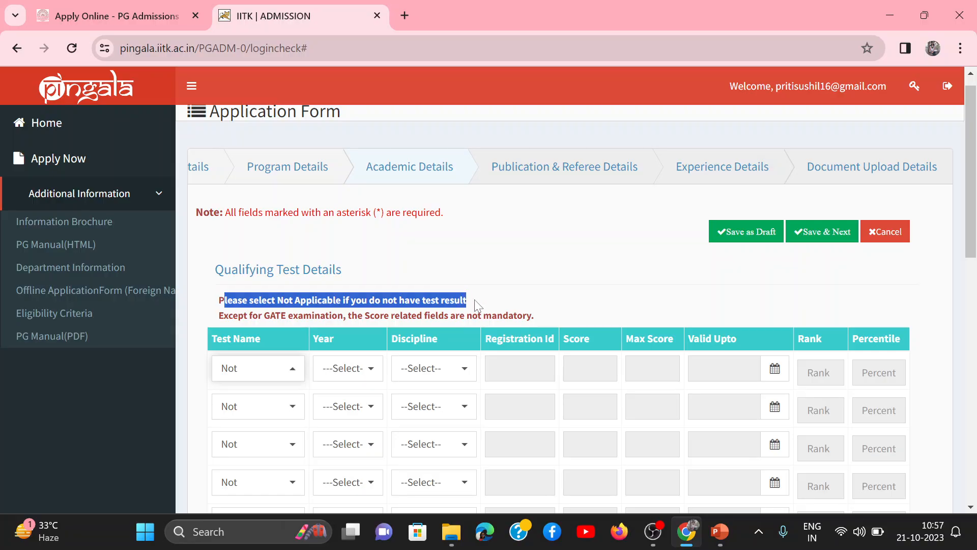
pyautogui.moveTo(218, 316); pyautogui.dragTo(518, 317)
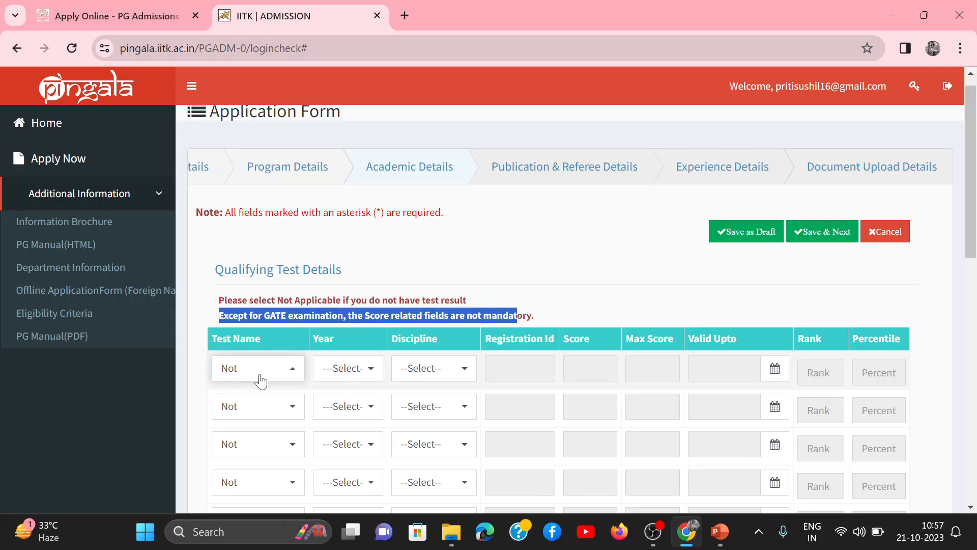
pyautogui.click(260, 381)
pyautogui.click(259, 380)
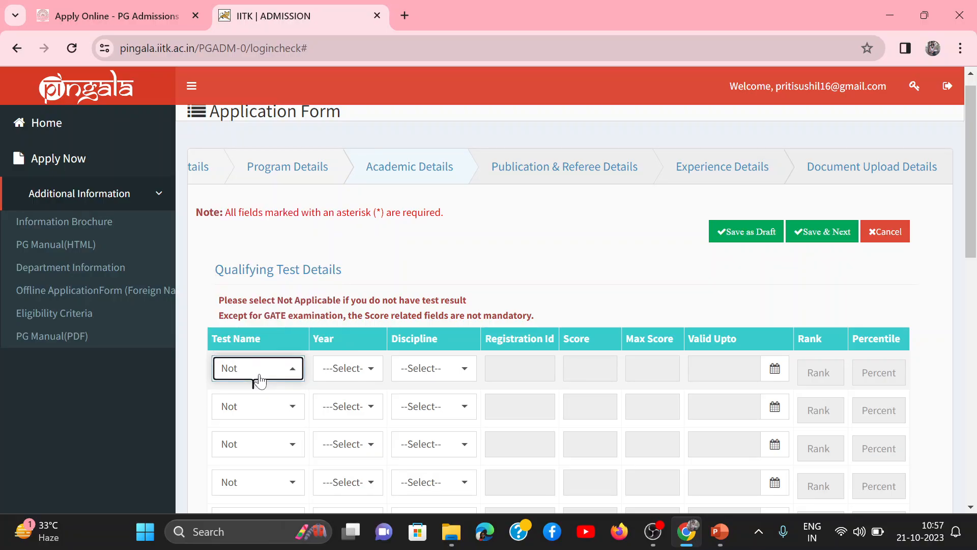
# - Look over the Qualifying Degree Details fields and add an empty row to the Previous Education Details table
pyautogui.scroll(-1, 547, 277)
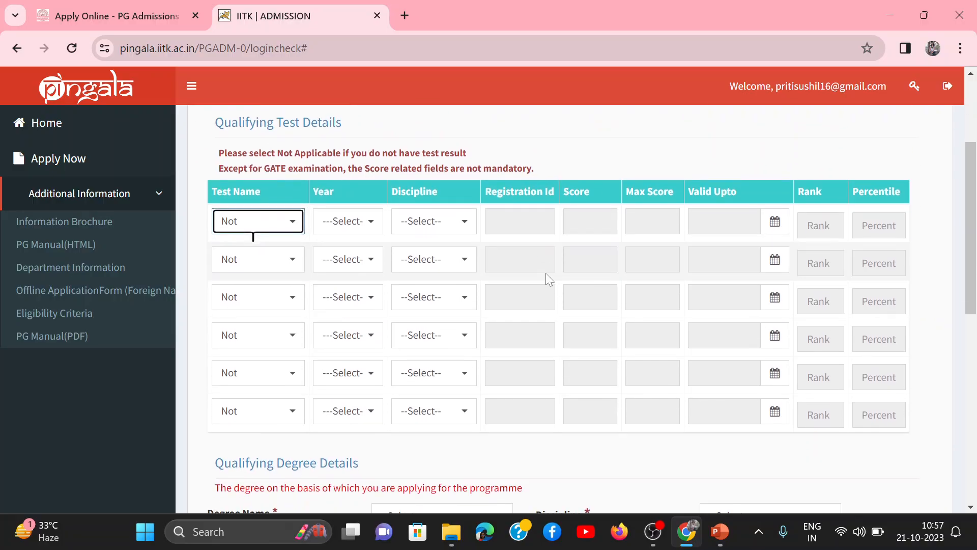
pyautogui.scroll(-2, 546, 275)
pyautogui.scroll(-1, 545, 277)
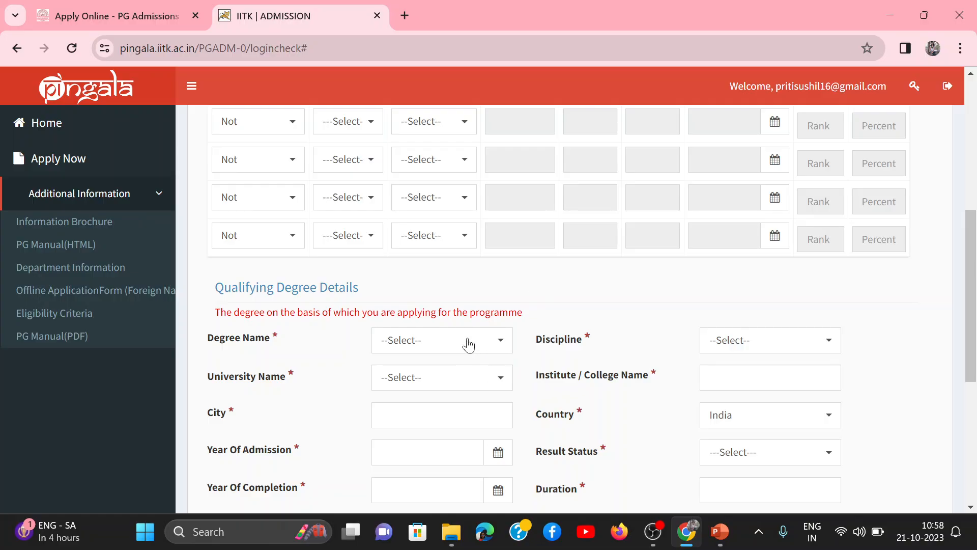
pyautogui.scroll(-1, 468, 347)
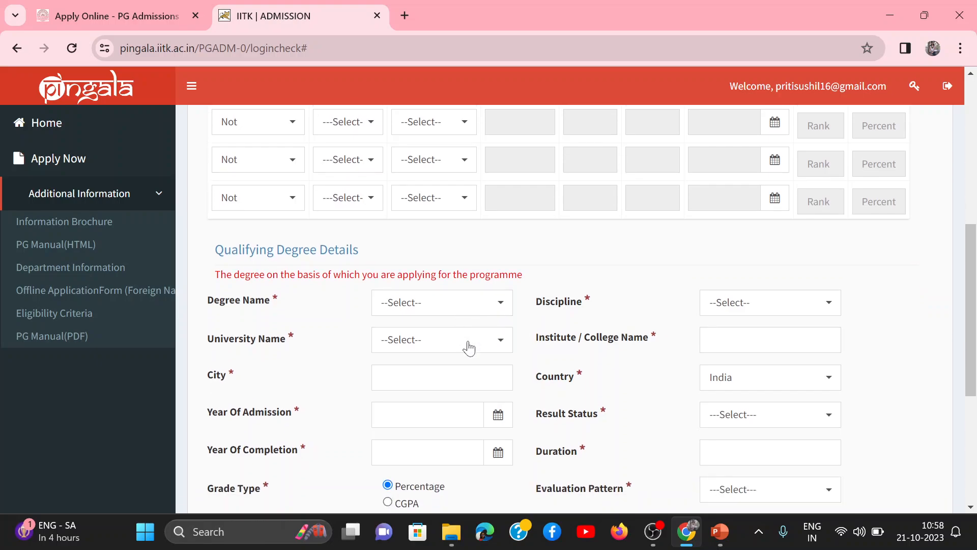
pyautogui.scroll(-3, 468, 347)
pyautogui.scroll(-2, 468, 343)
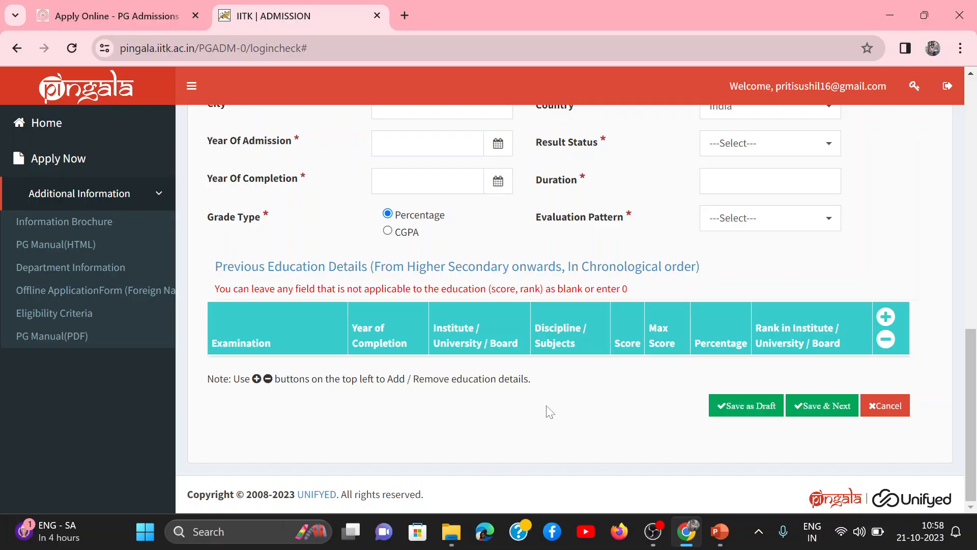
pyautogui.click(888, 322)
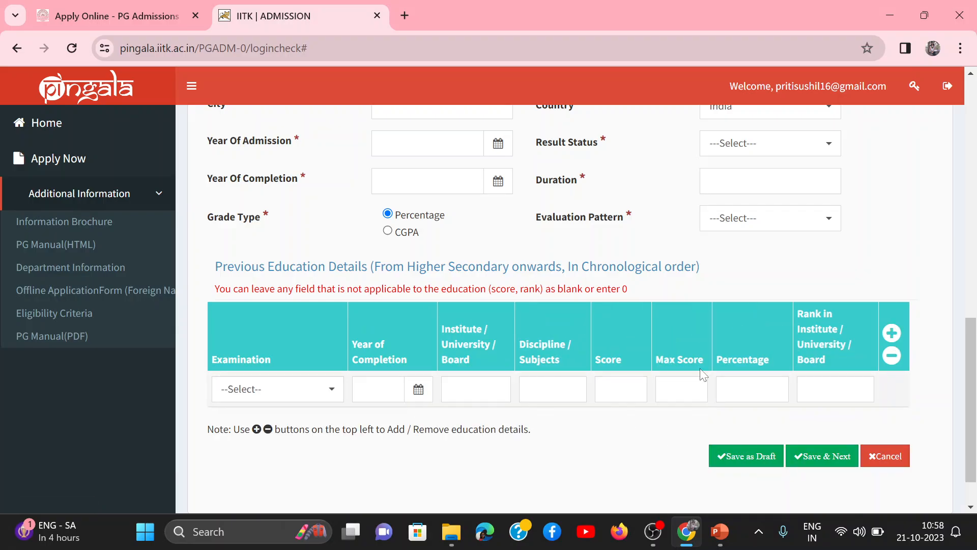
pyautogui.scroll(-2, 633, 349)
# - Set the qualifying Degree Name to ME/MTech - Master of Engineering/Technology
pyautogui.scroll(3, 633, 349)
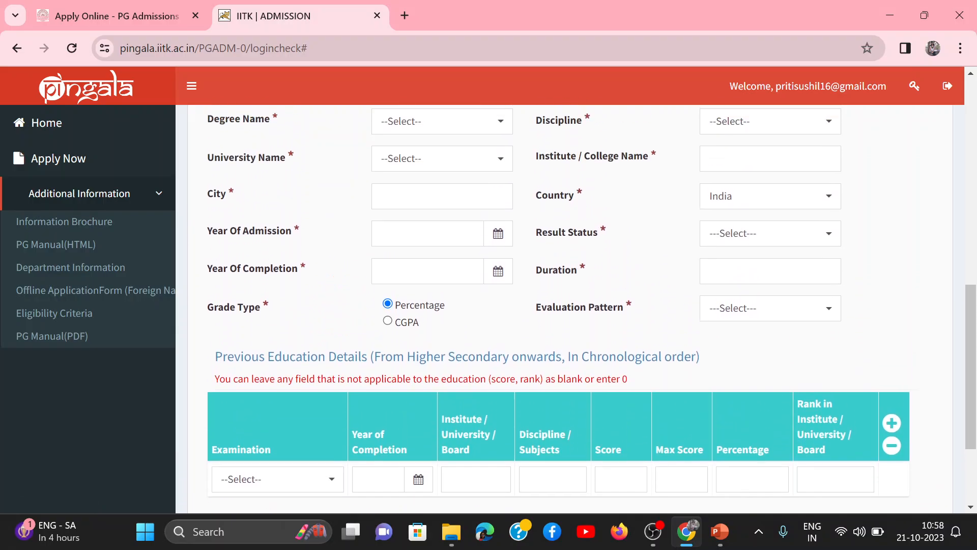
pyautogui.scroll(2, 634, 353)
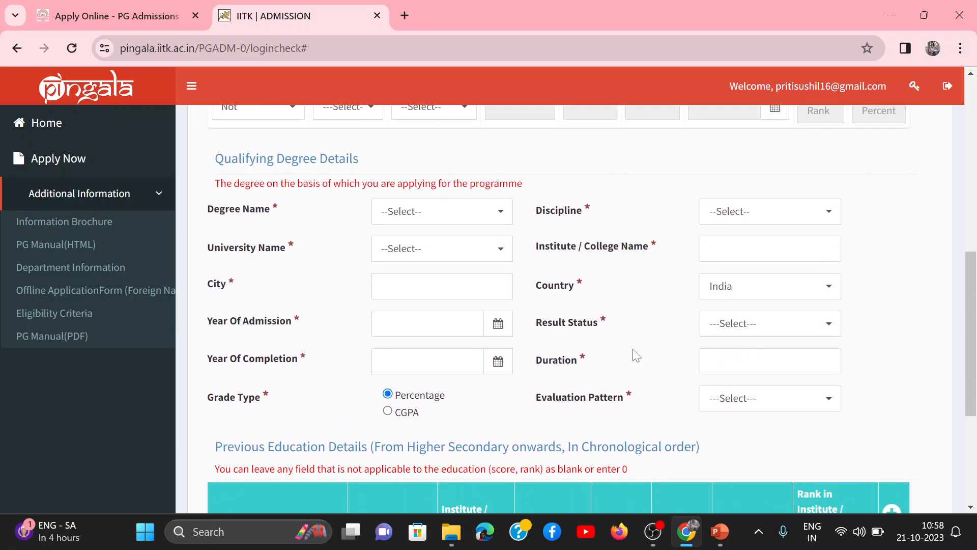
pyautogui.click(434, 219)
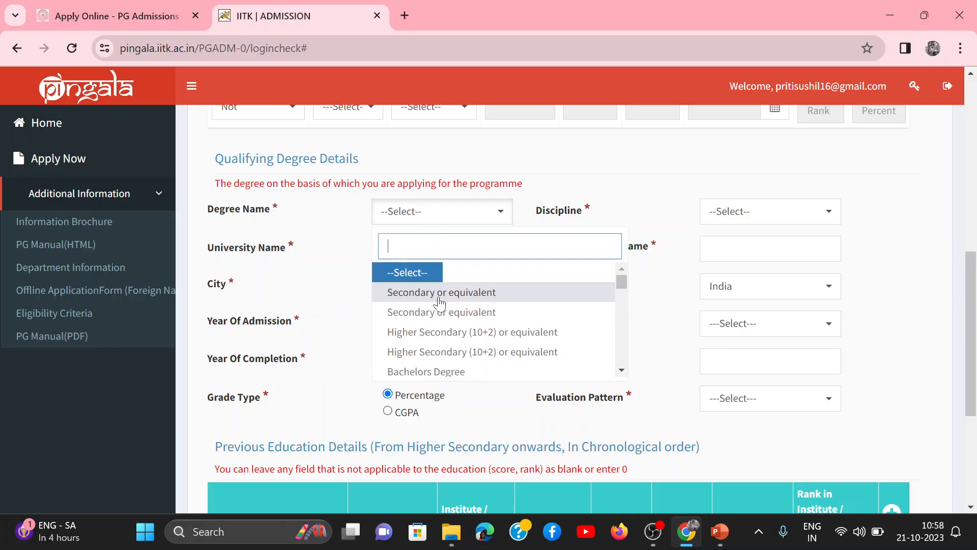
pyautogui.scroll(-3, 441, 333)
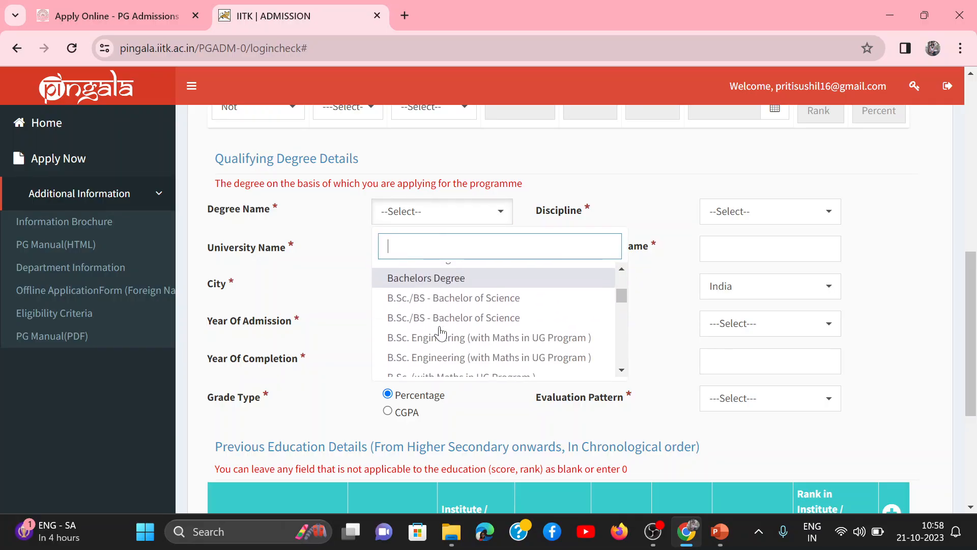
pyautogui.scroll(-8, 440, 333)
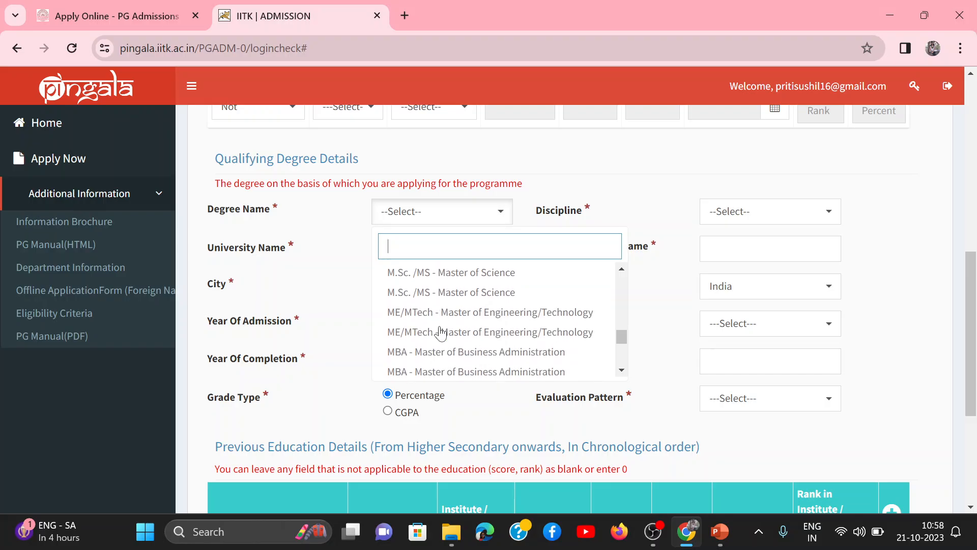
pyautogui.click(427, 311)
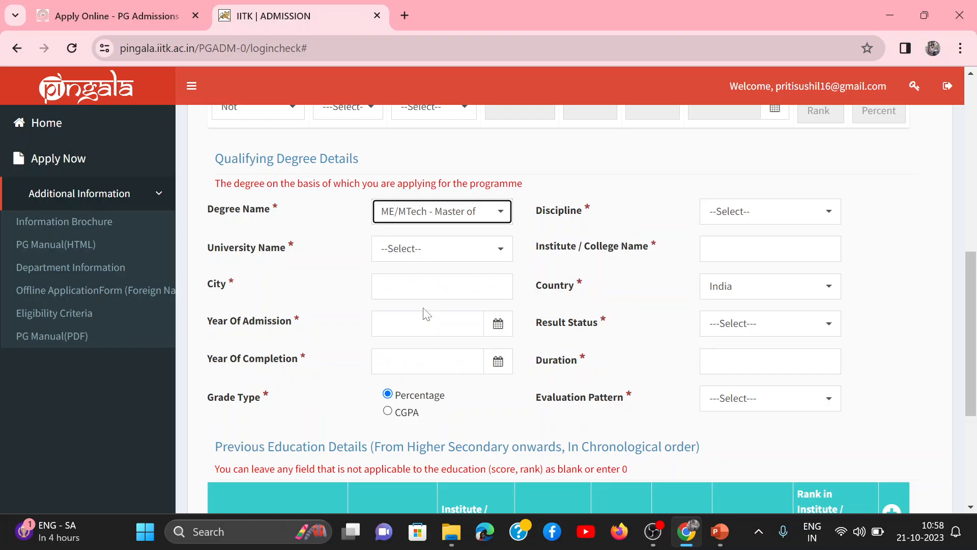
# - Search the Discipline options of the qualifying degree for "Chemical engg"
pyautogui.click(773, 209)
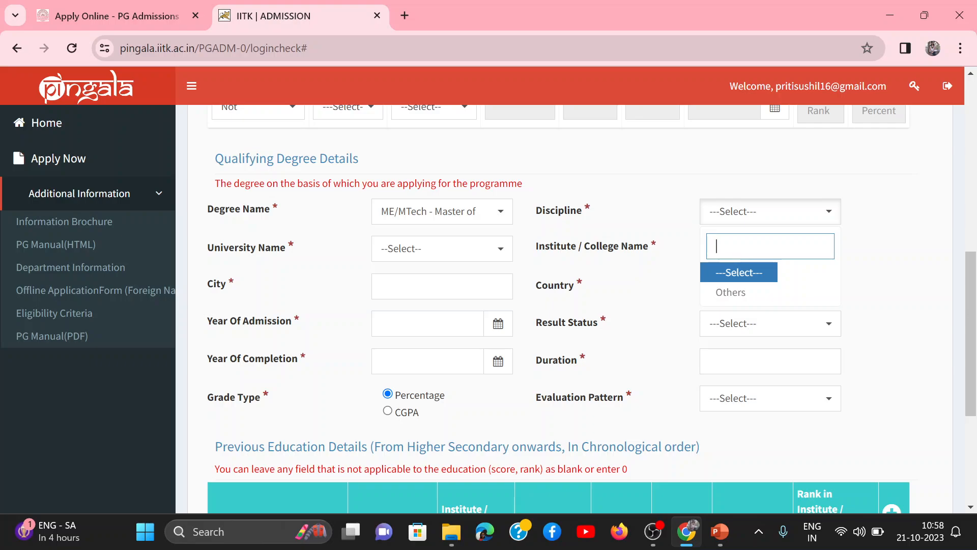
pyautogui.write('Chw')
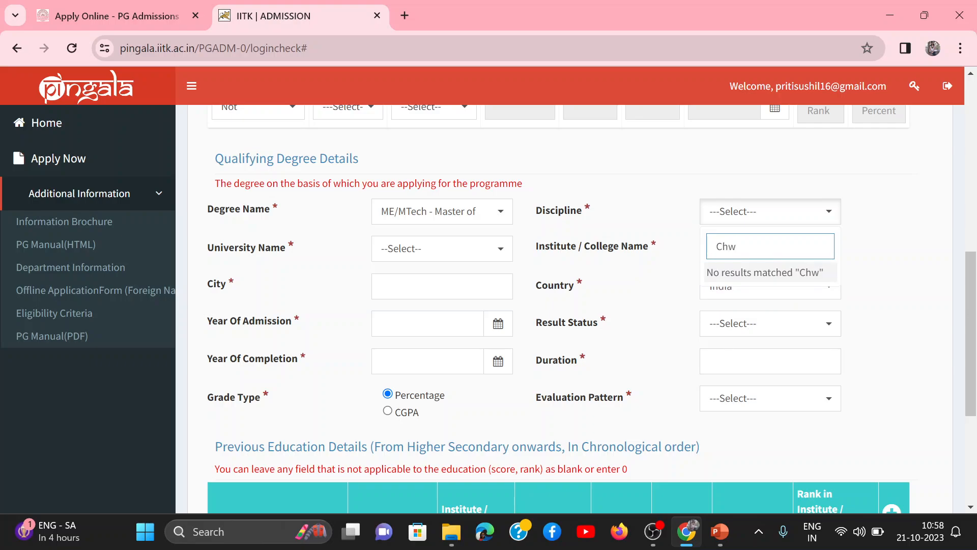
pyautogui.press('BackSpace')
pyautogui.write('w')
pyautogui.press('BackSpace')
pyautogui.write('emical engg')
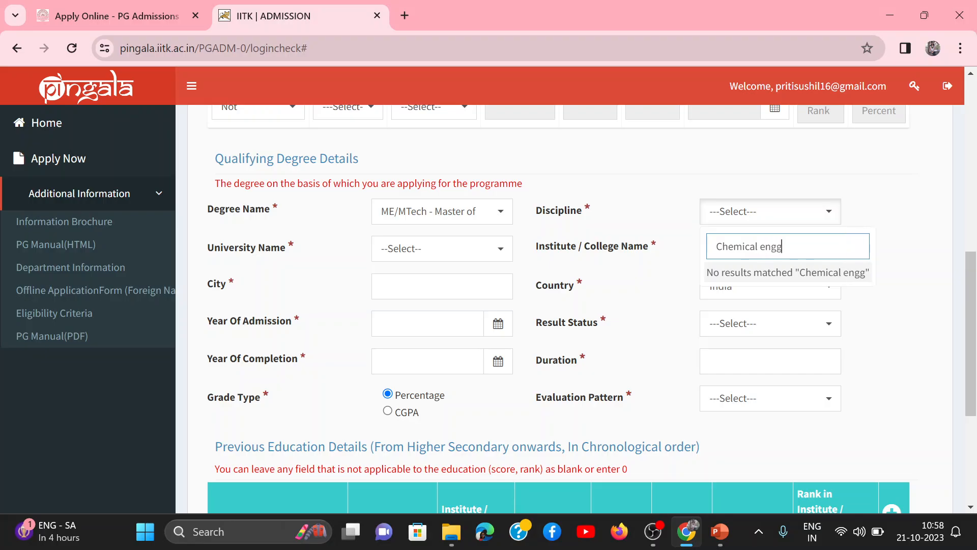
# - Find "NIT T" among the universities and set University Name to National Institute of Technology, Trichy [NIT Trichy]
pyautogui.click(480, 250)
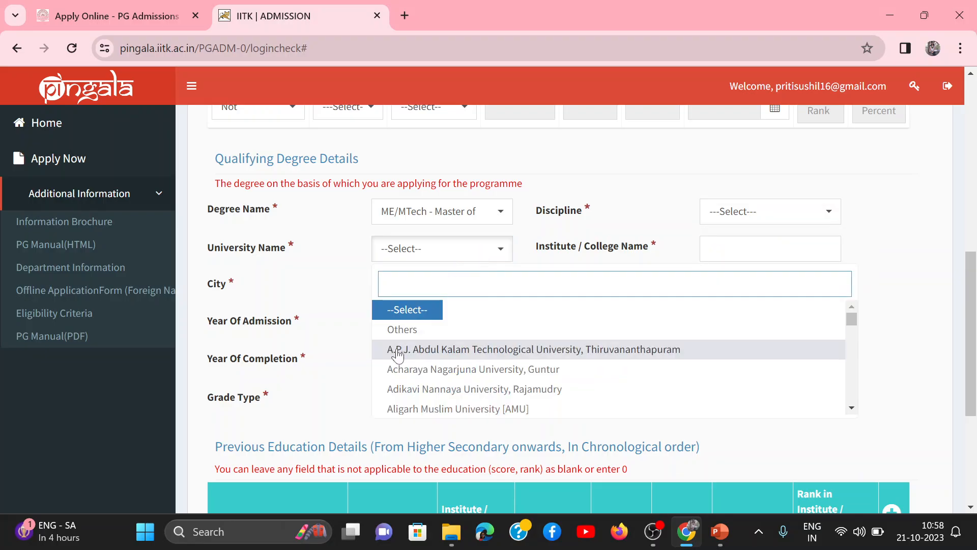
pyautogui.scroll(-2, 449, 391)
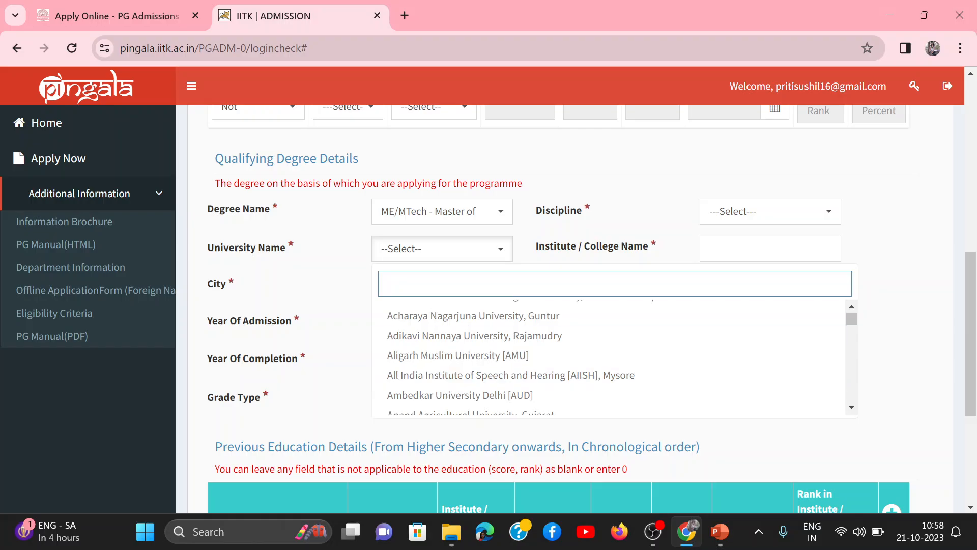
pyautogui.write('N')
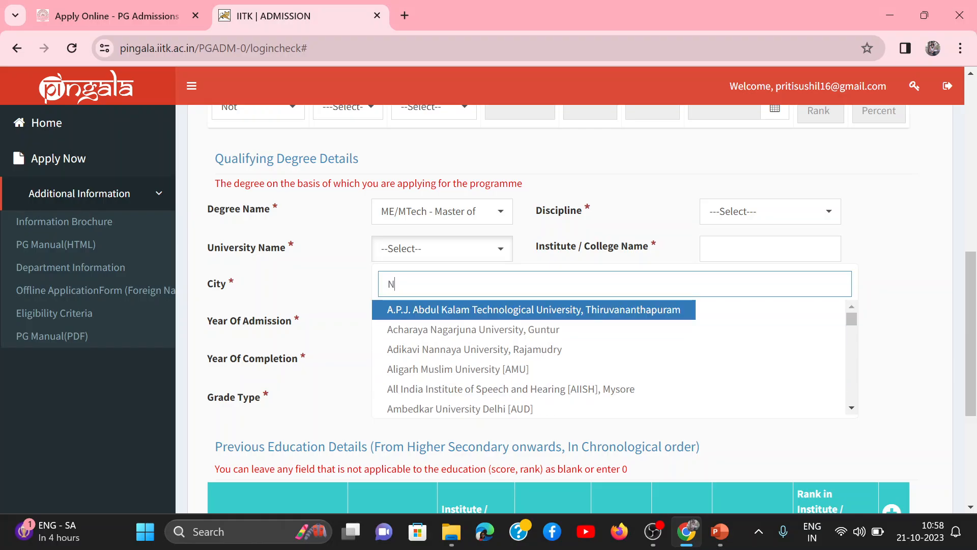
pyautogui.write('IT')
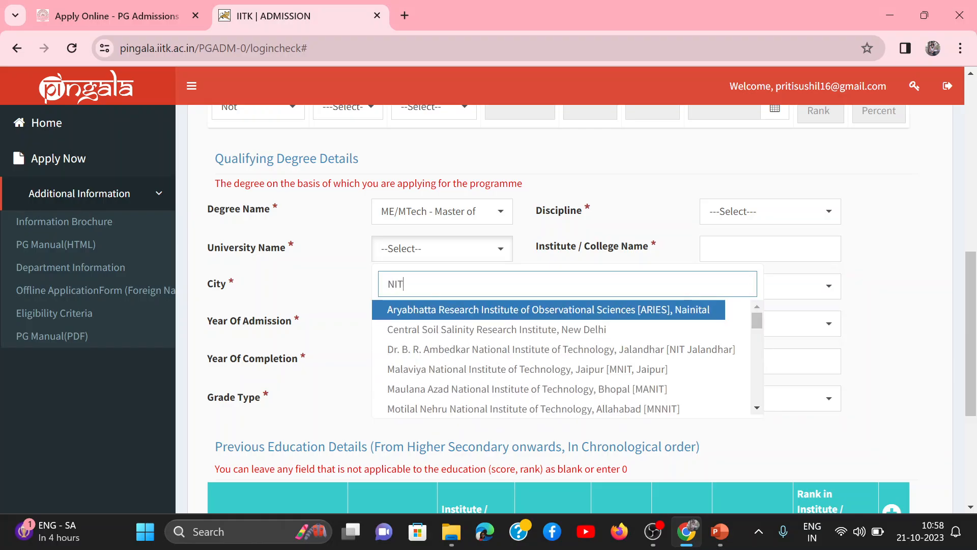
pyautogui.write(' T')
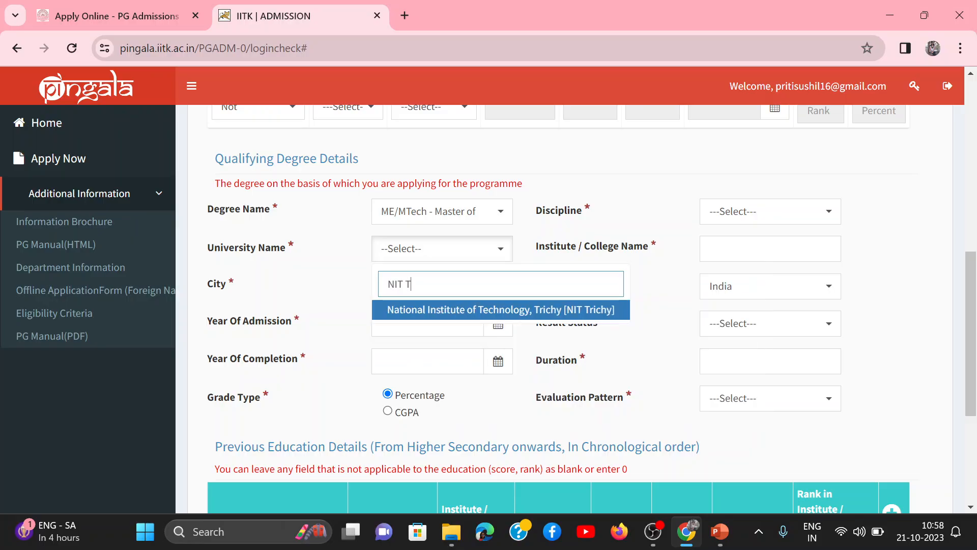
pyautogui.click(438, 312)
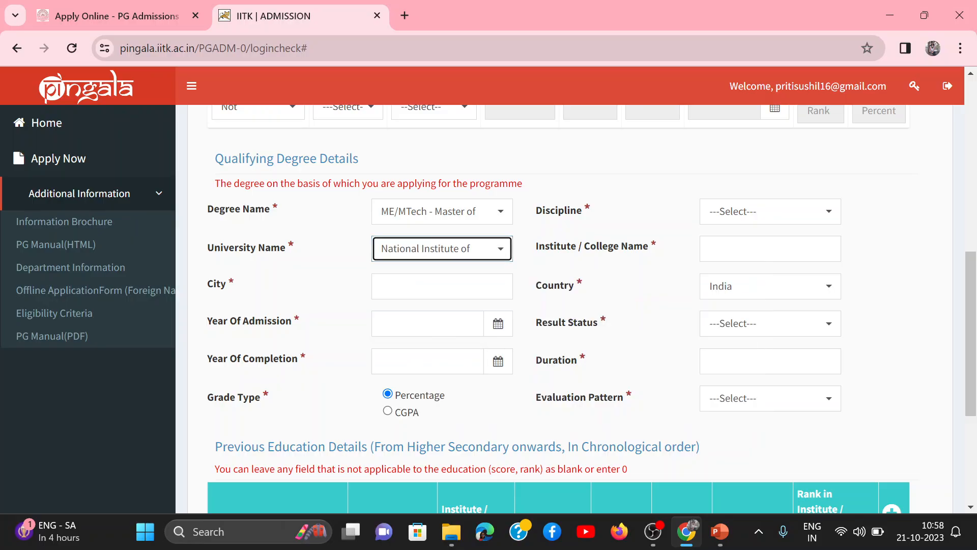
# - Enter "NIT Trichy" as the Institute / College Name and "Trichy" as the City of the qualifying degree
pyautogui.press('Tab')
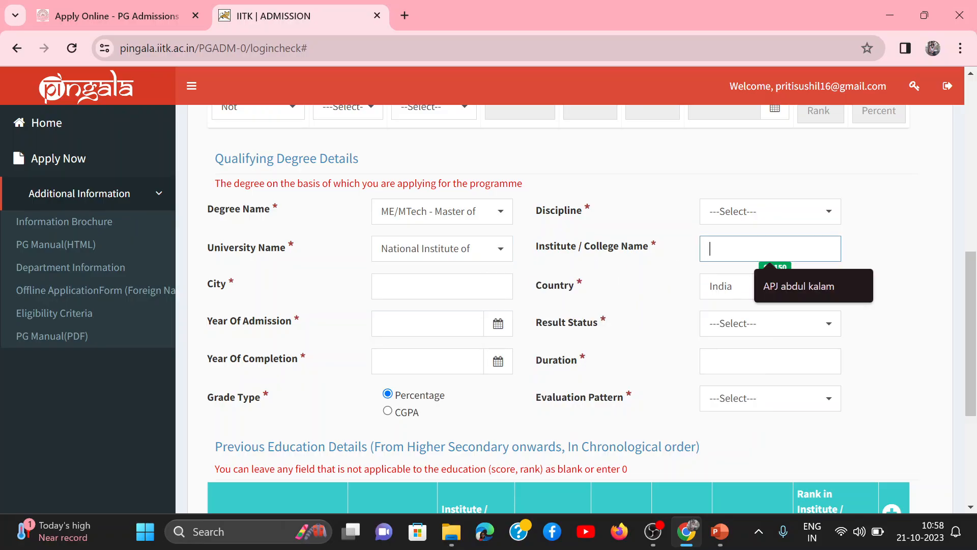
pyautogui.write('NI')
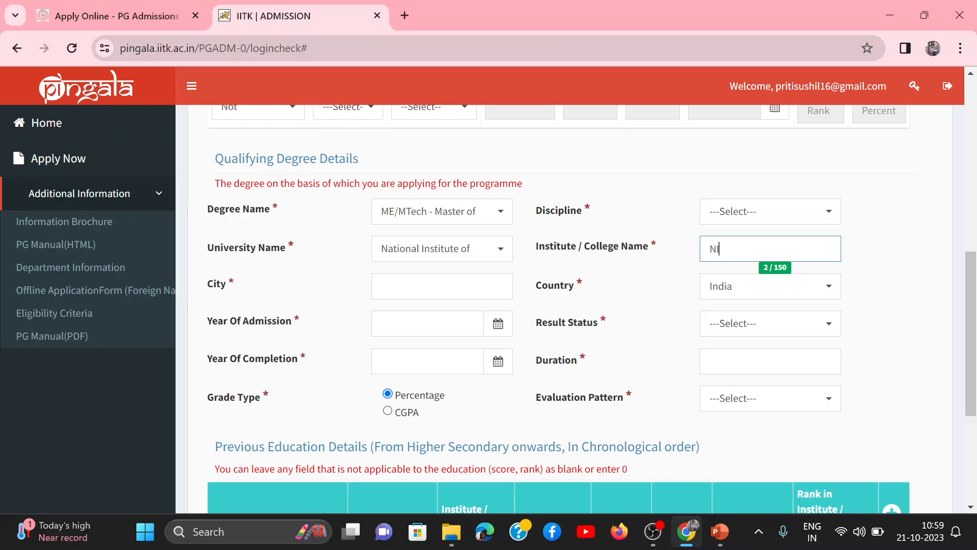
pyautogui.write('T Trichy')
pyautogui.press('Tab')
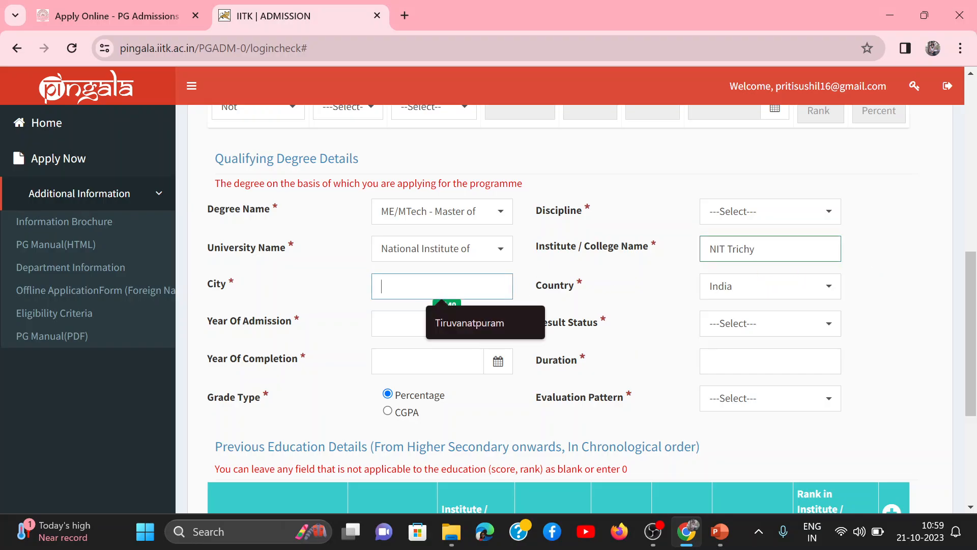
pyautogui.write('Trichy')
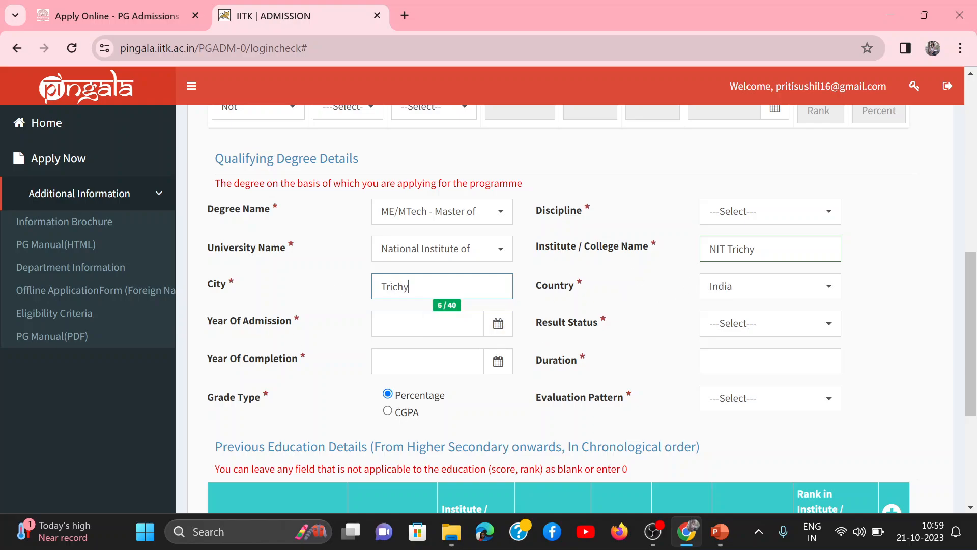
# - Set the Year Of Admission of the qualifying degree to 2018
pyautogui.click(498, 323)
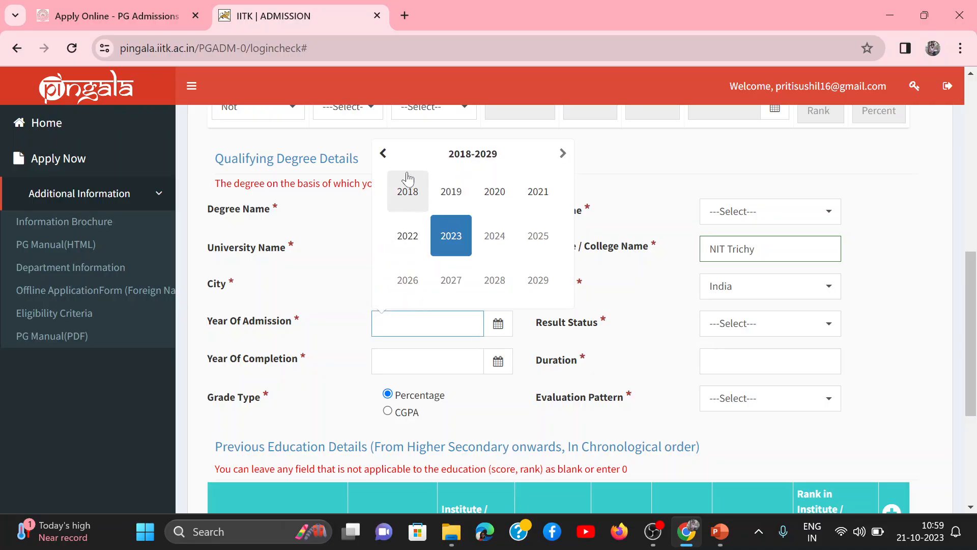
pyautogui.click(383, 153)
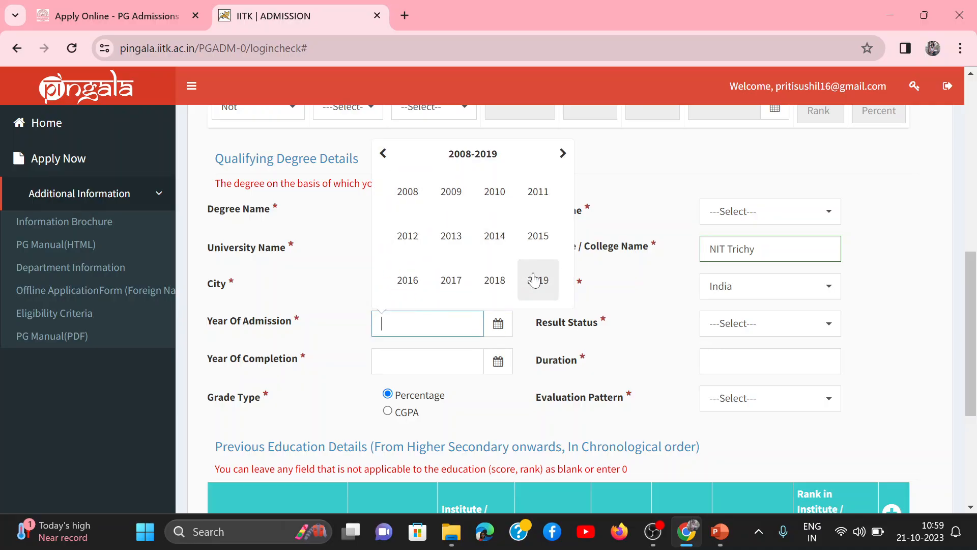
pyautogui.click(493, 281)
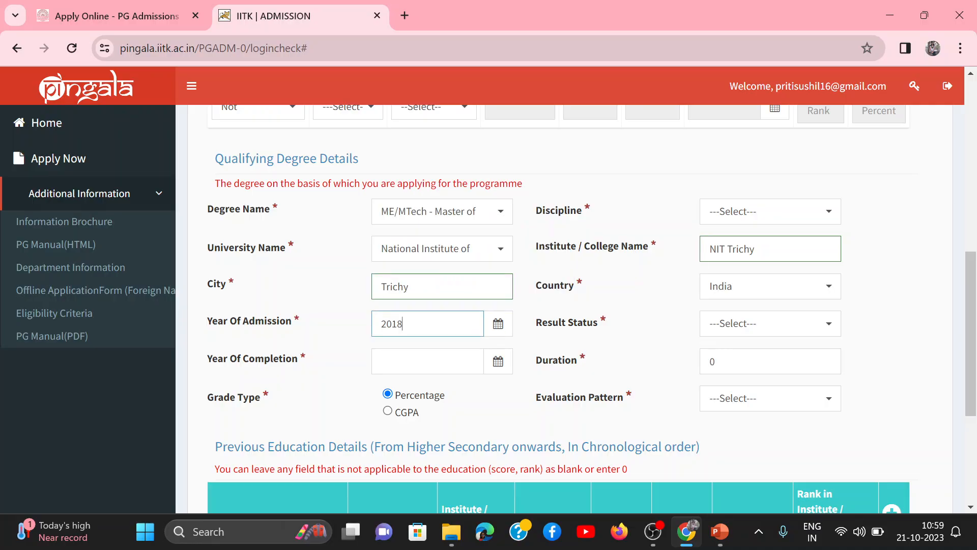
# - Set the qualifying degree's Result Status to Awarded and its Year Of Completion to 2020
pyautogui.click(758, 328)
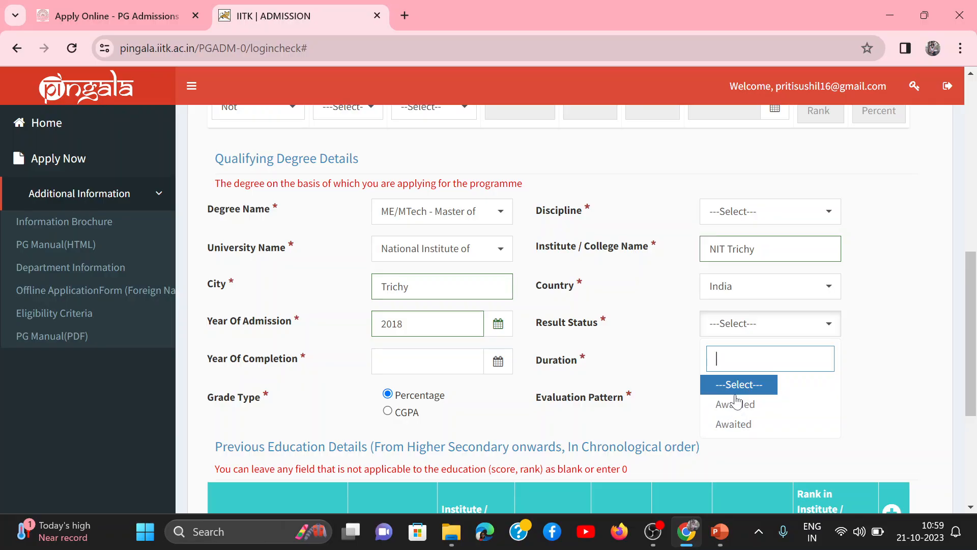
pyautogui.click(736, 405)
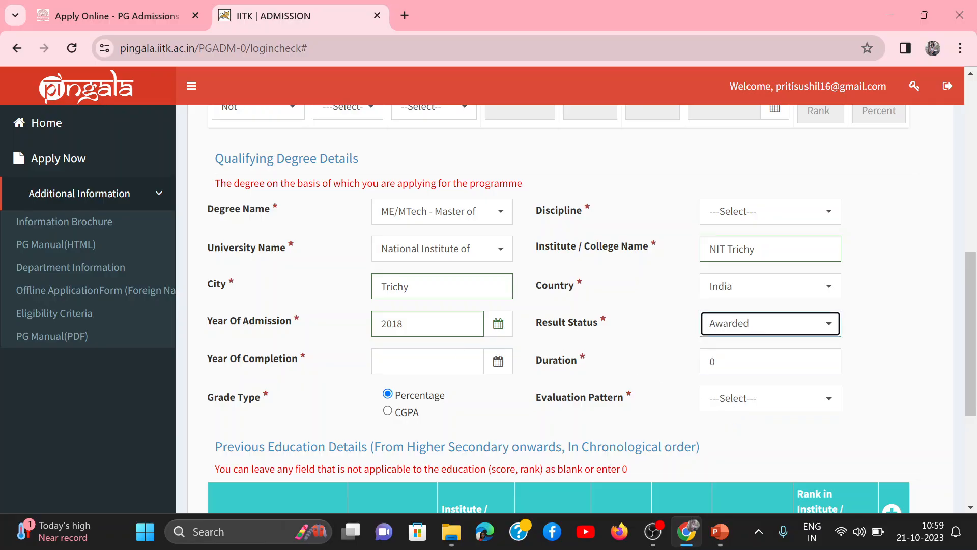
pyautogui.click(501, 368)
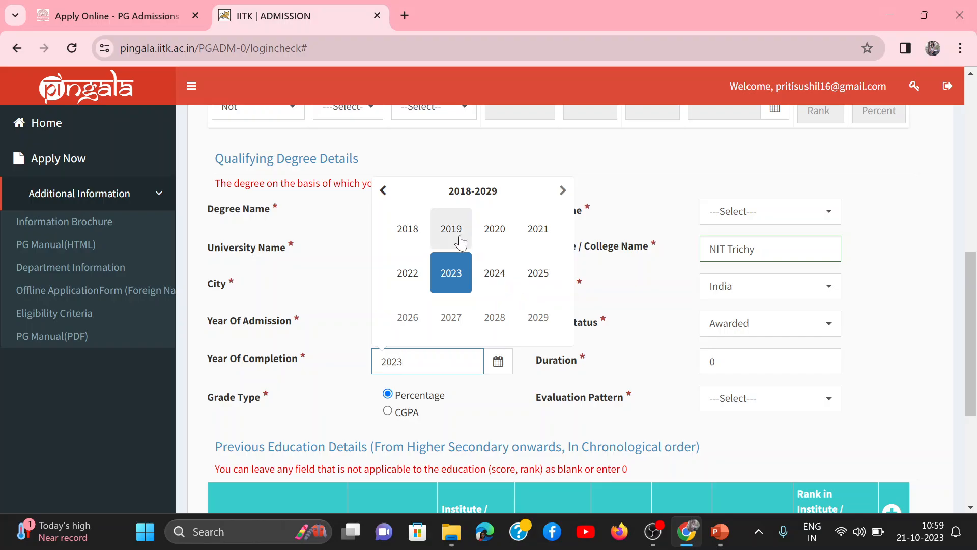
pyautogui.click(513, 242)
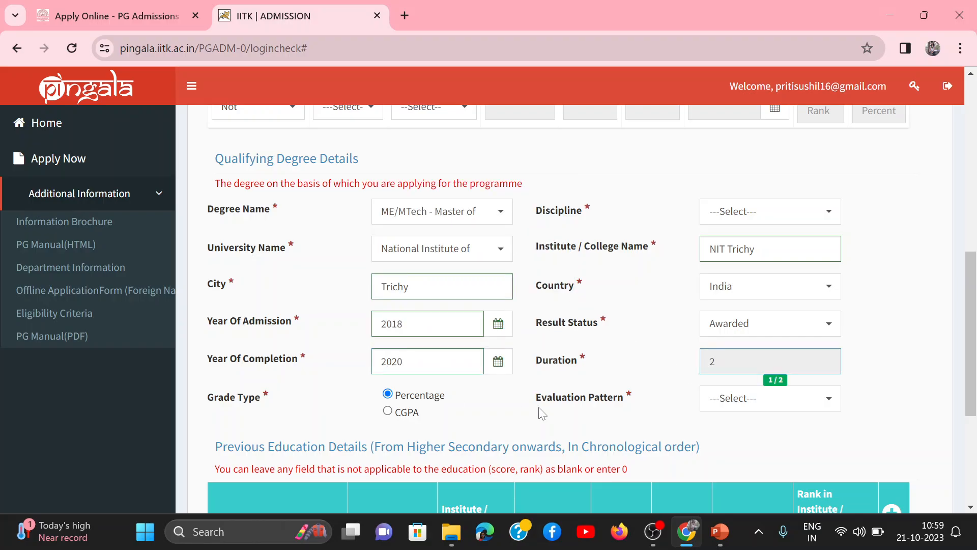
# - Choose CGPA as the Grade Type and Semester as the Evaluation Pattern of the qualifying degree
pyautogui.scroll(-1, 580, 422)
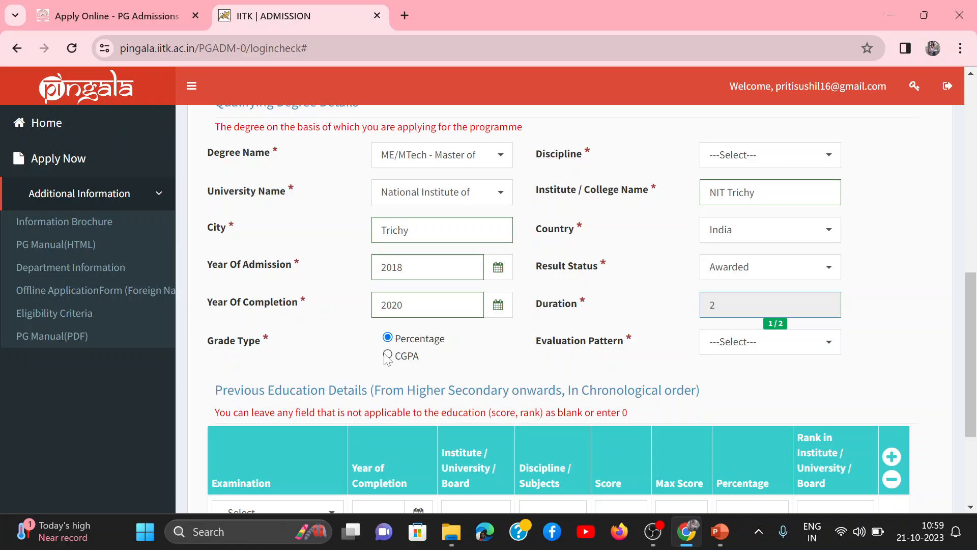
pyautogui.click(388, 354)
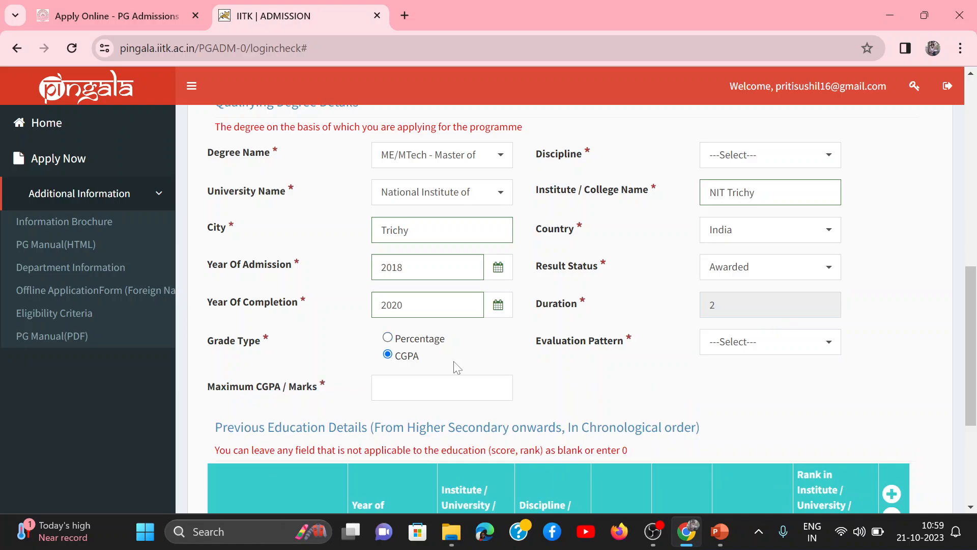
pyautogui.click(718, 350)
pyautogui.click(727, 427)
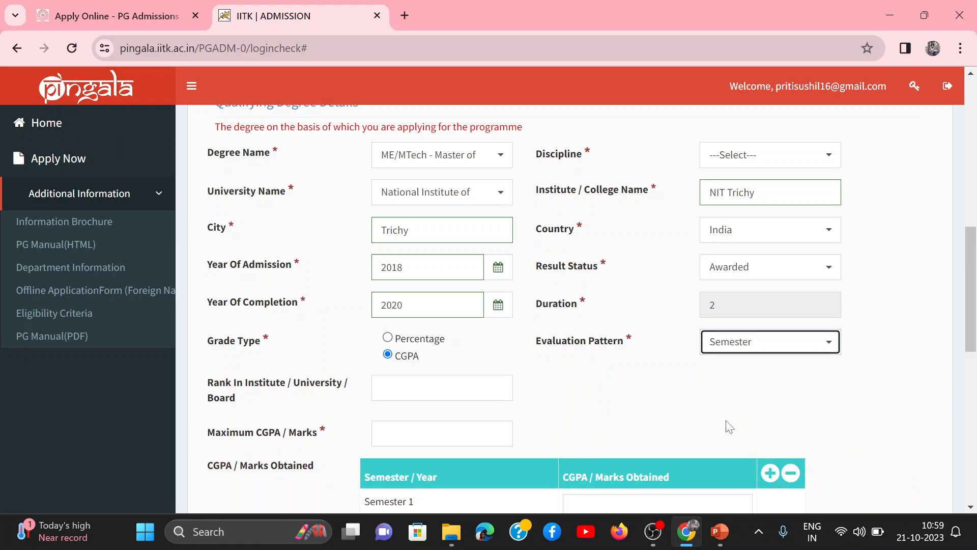
# - Leave the institute rank blank and enter 8 as the Maximum CGPA / Marks
pyautogui.click(381, 387)
pyautogui.scroll(-2, 570, 309)
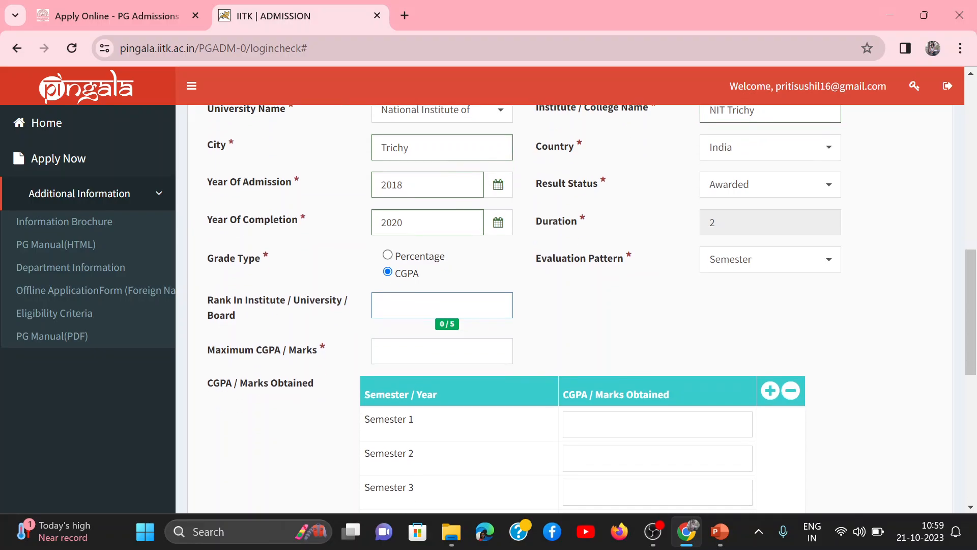
pyautogui.click(381, 343)
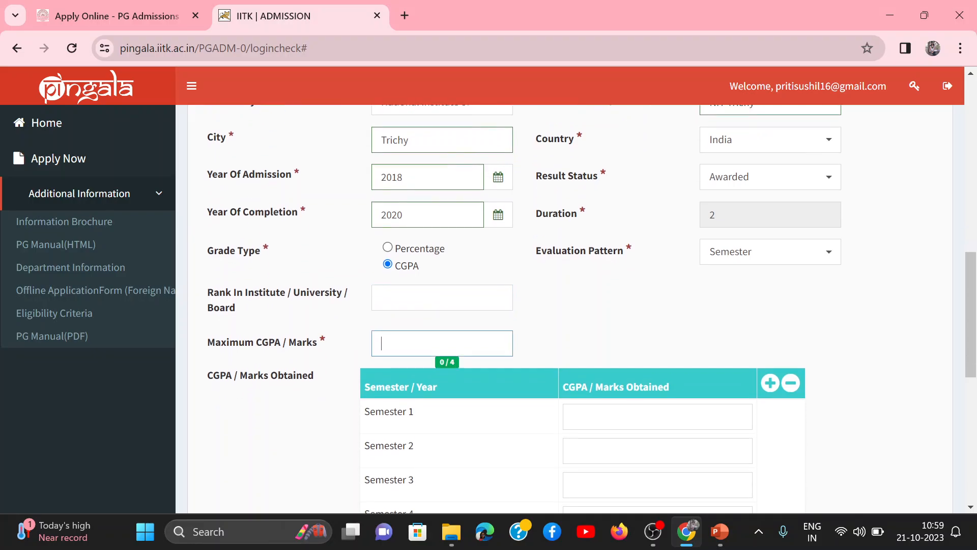
pyautogui.write('8')
# - Enter 8 as the CGPA / Marks Obtained for each of Semesters 1 to 4
pyautogui.scroll(-5, 394, 349)
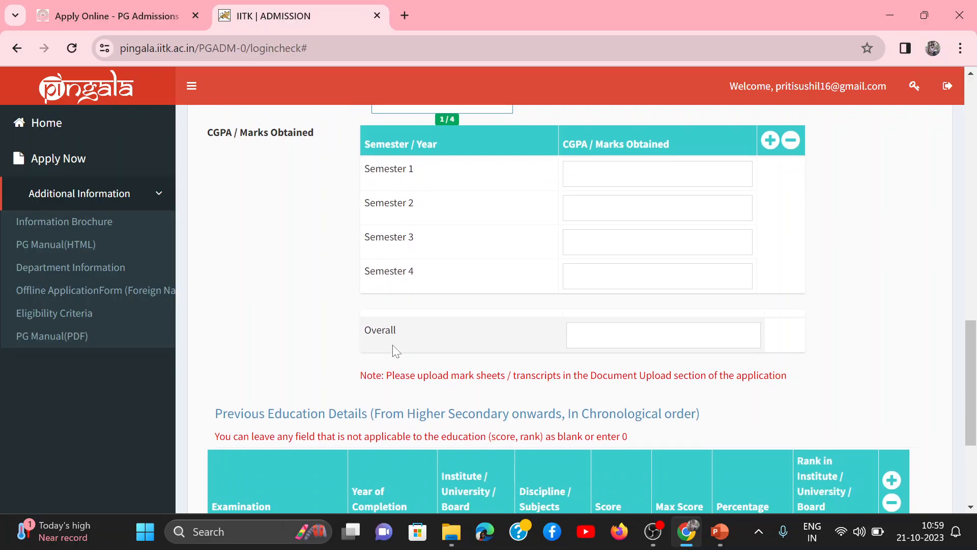
pyautogui.click(571, 172)
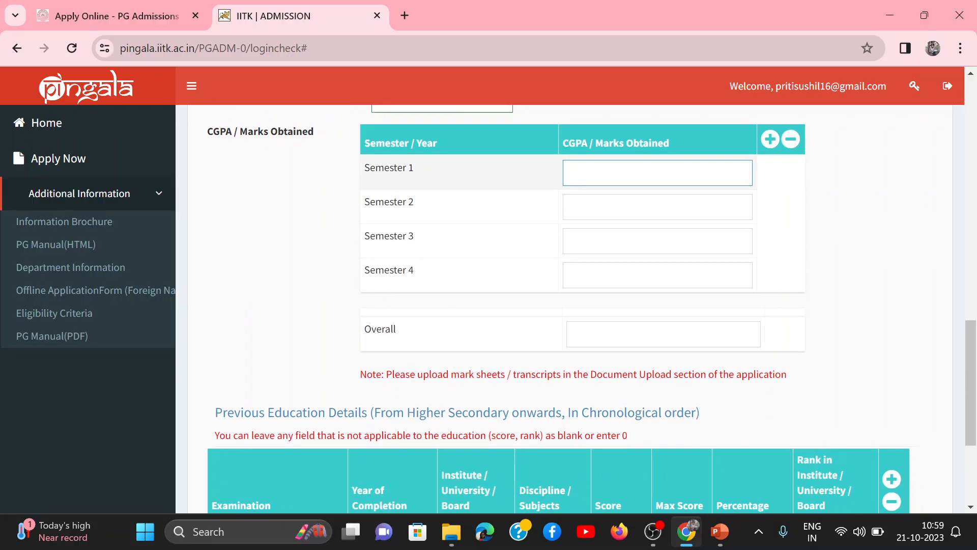
pyautogui.write('8')
pyautogui.click(613, 202)
pyautogui.write('8')
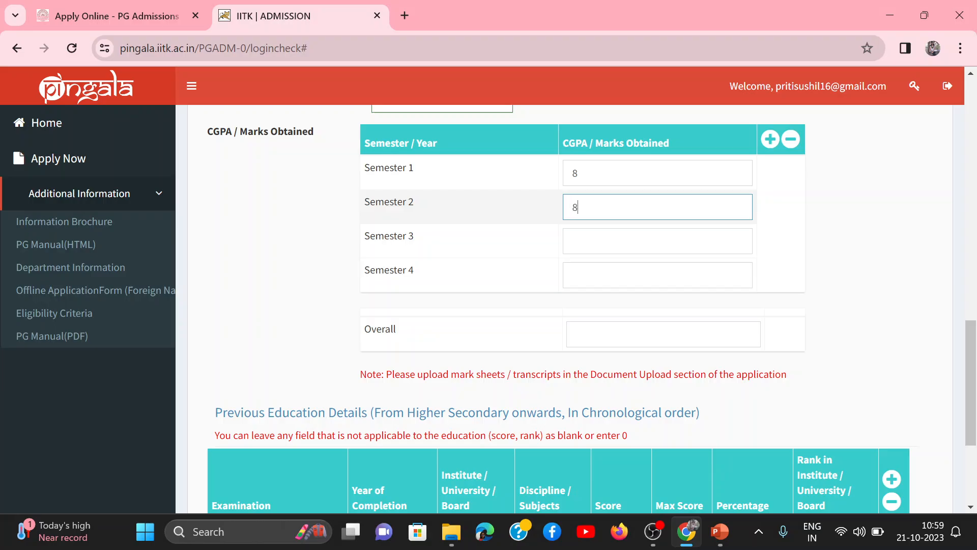
pyautogui.click(573, 240)
pyautogui.write('8')
pyautogui.click(573, 275)
pyautogui.write('8')
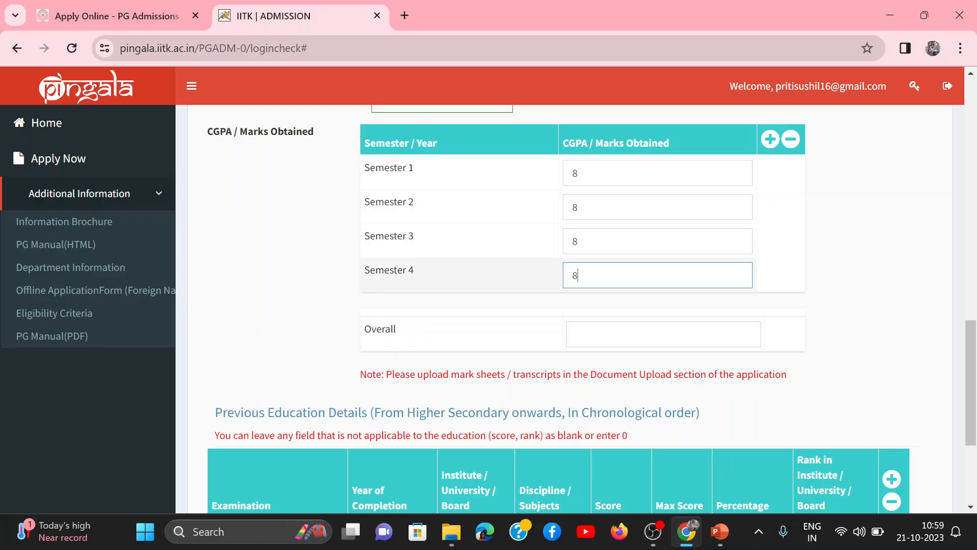
# - Enter 8 as the Overall CGPA of the qualifying degree
pyautogui.click(441, 340)
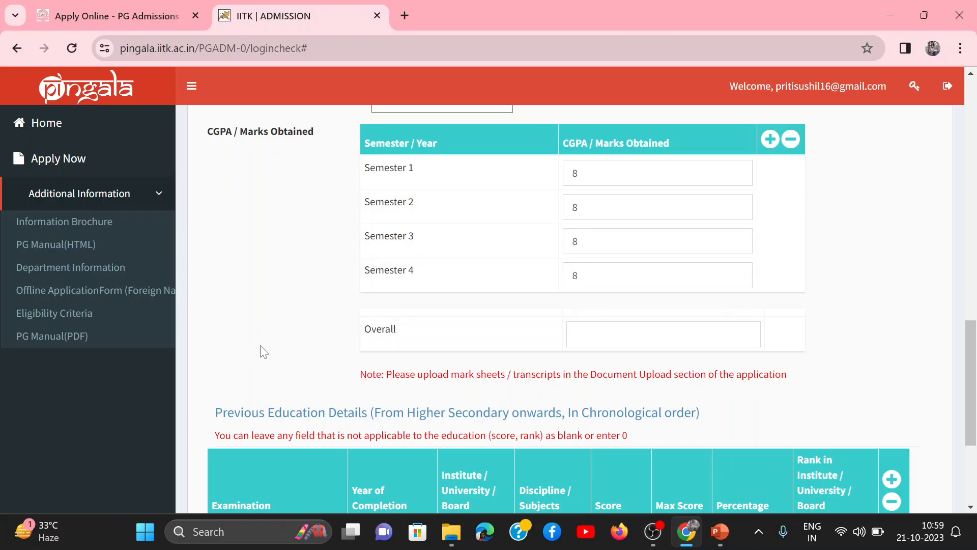
pyautogui.click(571, 335)
pyautogui.write('8')
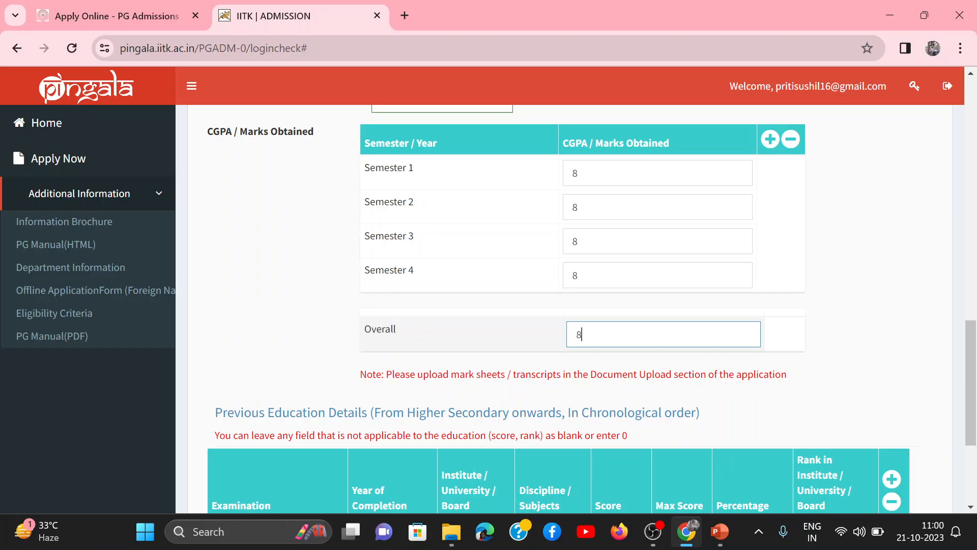
pyautogui.click(878, 339)
# - Review the note on uploading mark sheets and the heading of the Previous Education Details section
pyautogui.scroll(-4, 878, 339)
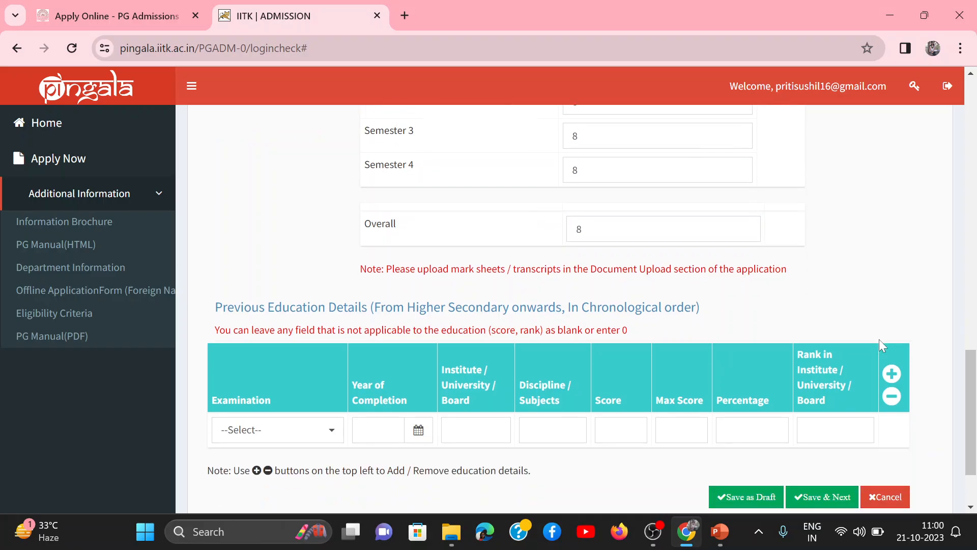
pyautogui.scroll(3, 878, 339)
pyautogui.scroll(-3, 878, 339)
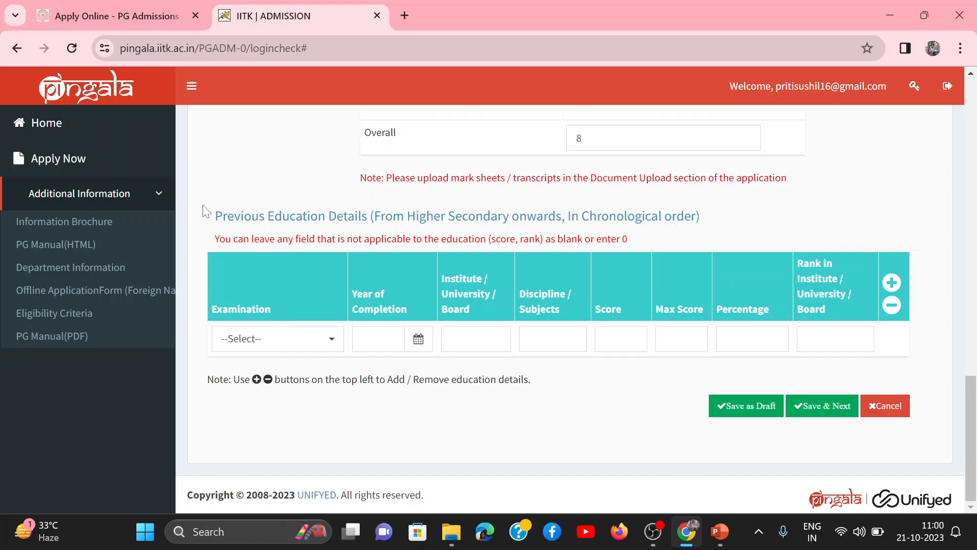
pyautogui.moveTo(214, 215); pyautogui.dragTo(440, 216)
pyautogui.moveTo(786, 177); pyautogui.dragTo(423, 177)
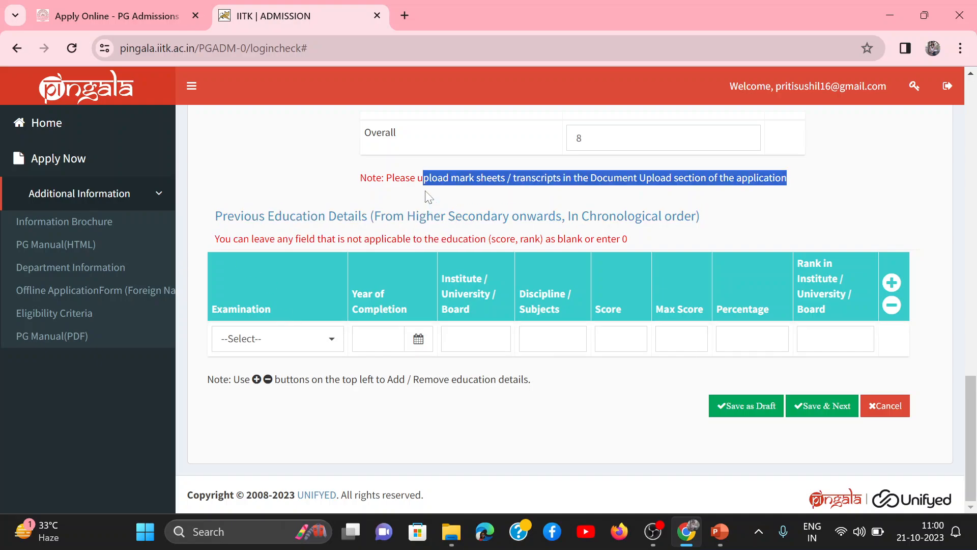
pyautogui.click(450, 443)
# - In the first Previous Education row, set Examination to Secondary or equivalent and Year of Completion to 2011
pyautogui.click(270, 340)
pyautogui.click(269, 338)
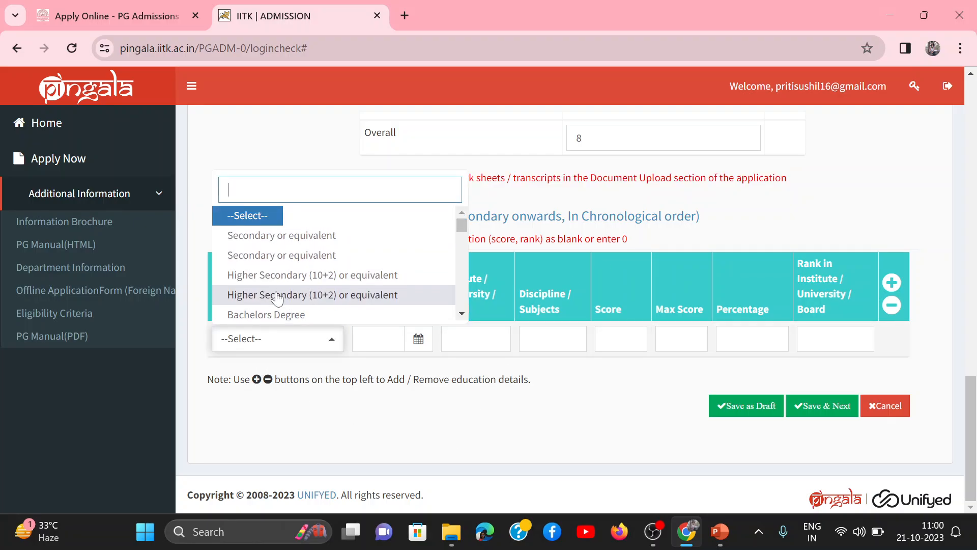
pyautogui.click(294, 232)
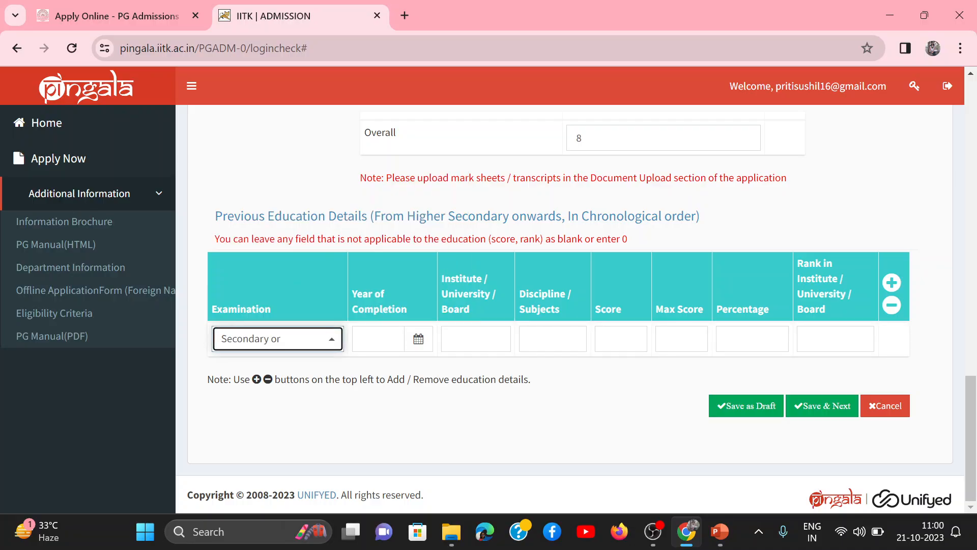
pyautogui.click(418, 340)
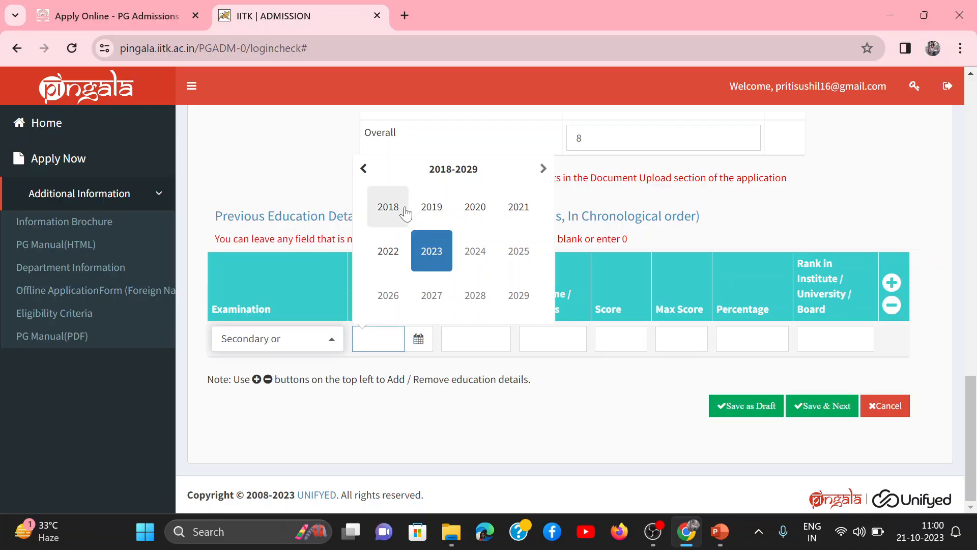
pyautogui.click(365, 171)
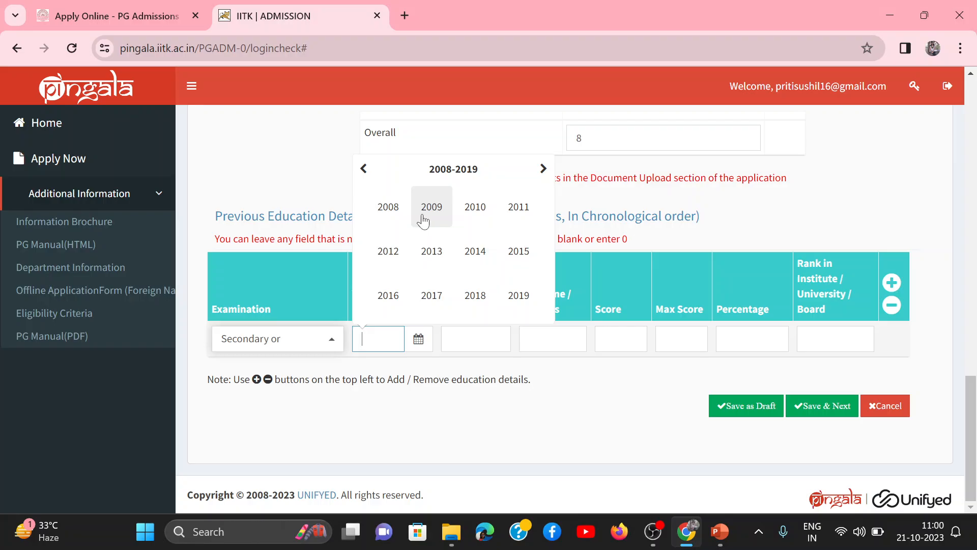
pyautogui.click(527, 216)
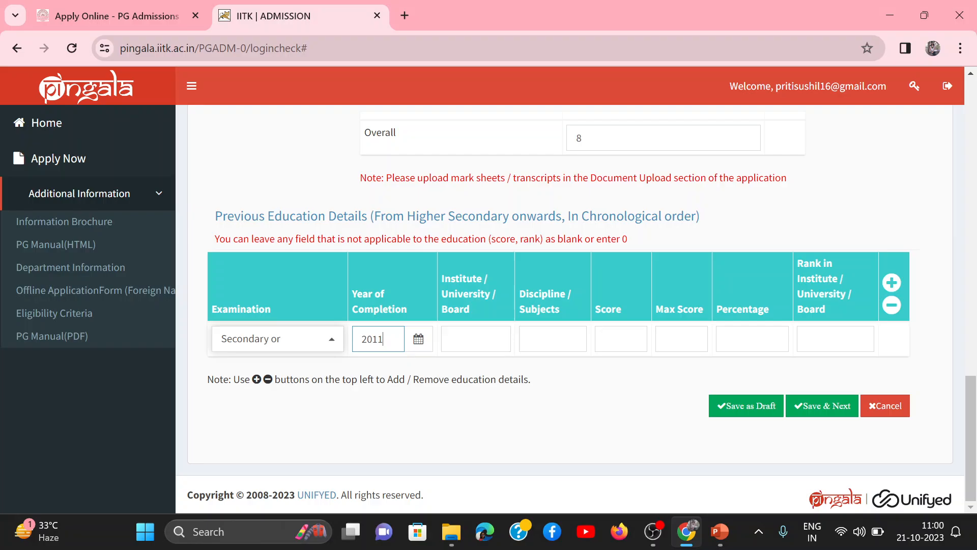
# - Enter "SSC" as the board and "science" as the Discipline / Subjects of the Secondary examination
pyautogui.click(483, 332)
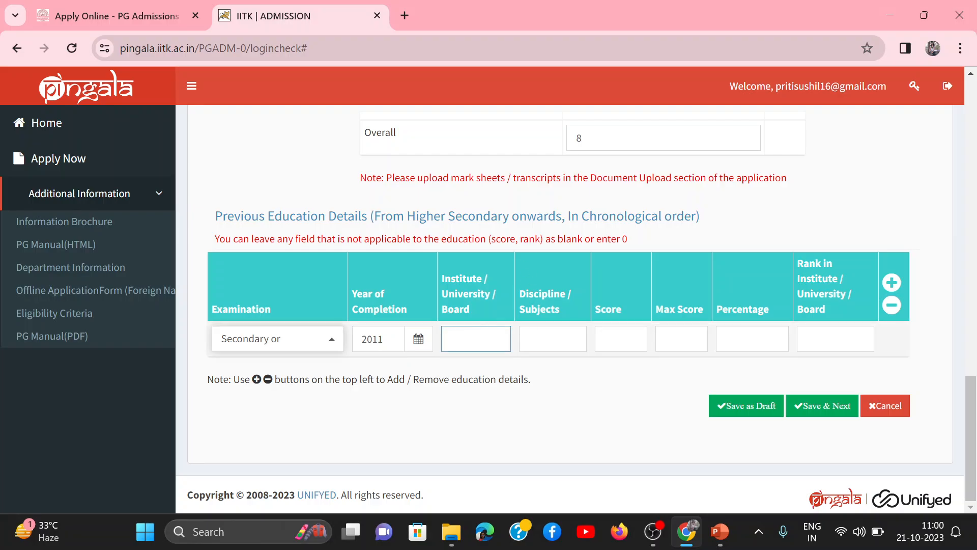
pyautogui.write('SSC')
pyautogui.click(529, 339)
pyautogui.write('s')
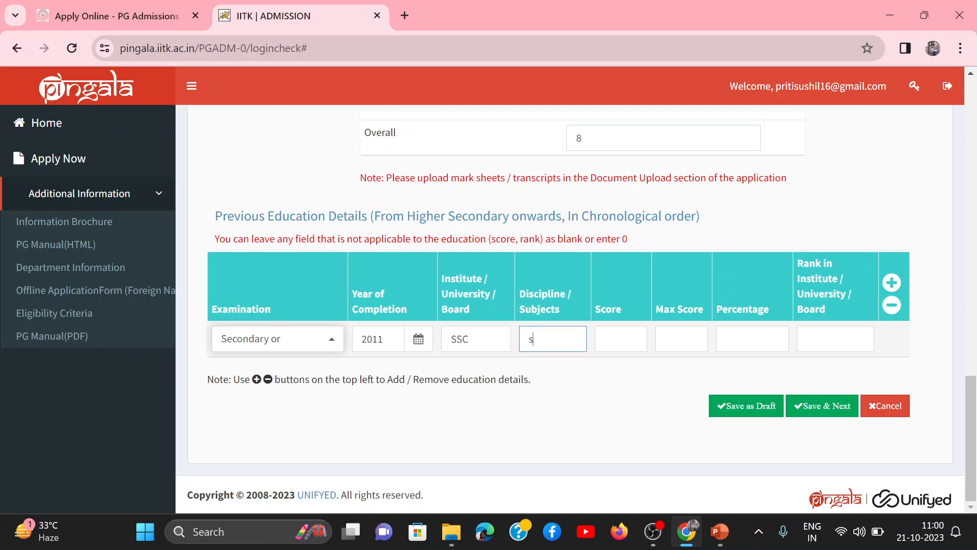
pyautogui.write('cience')
# - Enter a Score of 78 with a Max Score of 100 and a rank of 5 for the Secondary examination
pyautogui.click(604, 339)
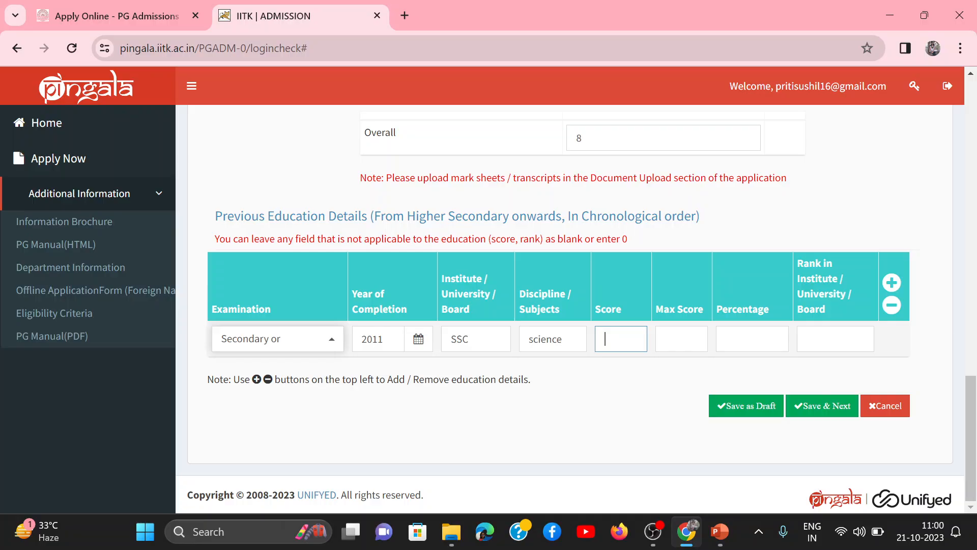
pyautogui.write('78')
pyautogui.press('Tab')
pyautogui.write('100')
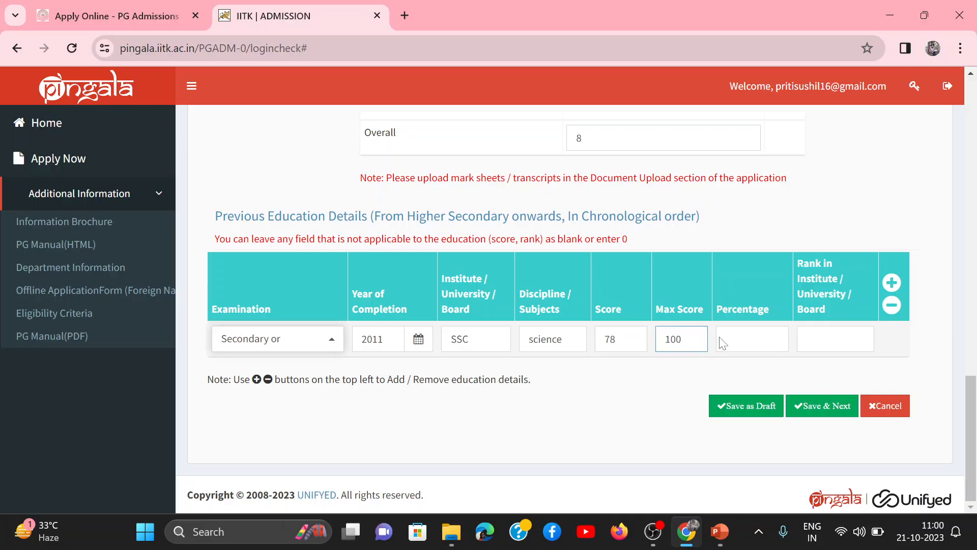
pyautogui.click(722, 343)
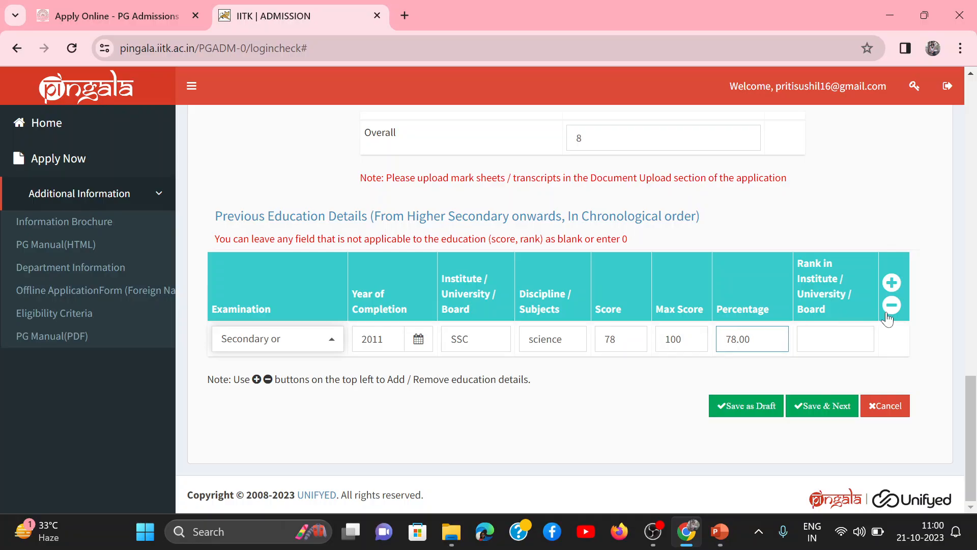
pyautogui.click(820, 338)
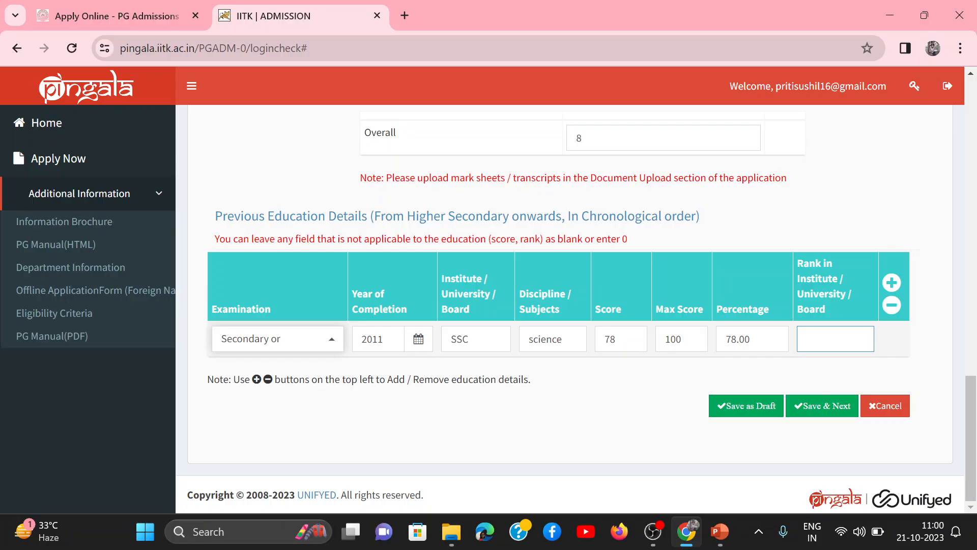
pyautogui.write('5')
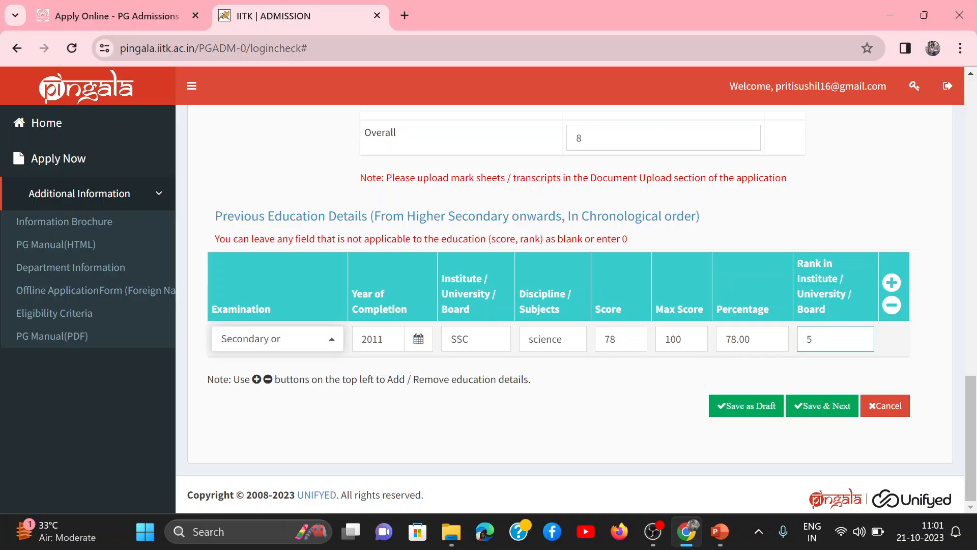
# - Add a second Previous Education row and set its Examination to Higher Secondary (10+2) or equivalent
pyautogui.click(891, 284)
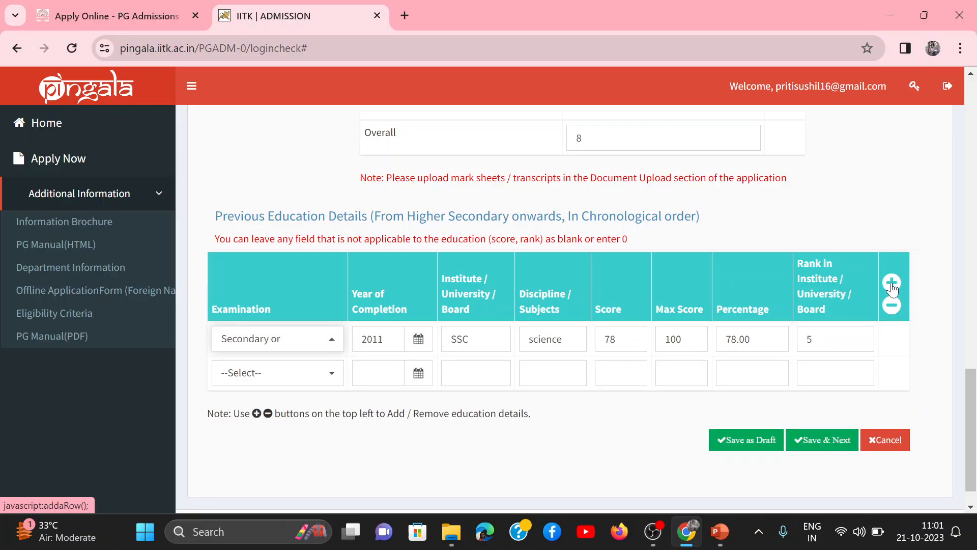
pyautogui.click(280, 374)
pyautogui.click(305, 308)
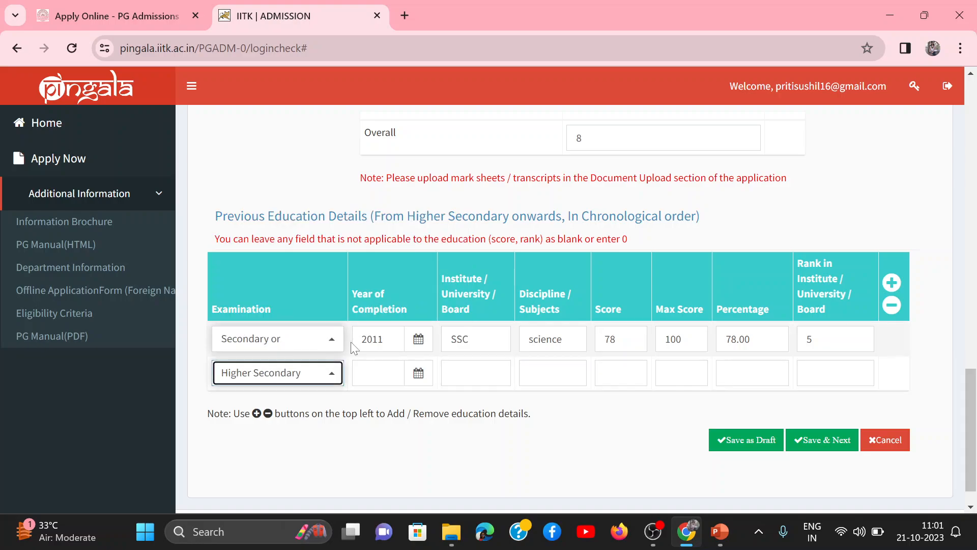
# - Set the Year of Completion to 2013 for the Higher Secondary row
pyautogui.click(416, 373)
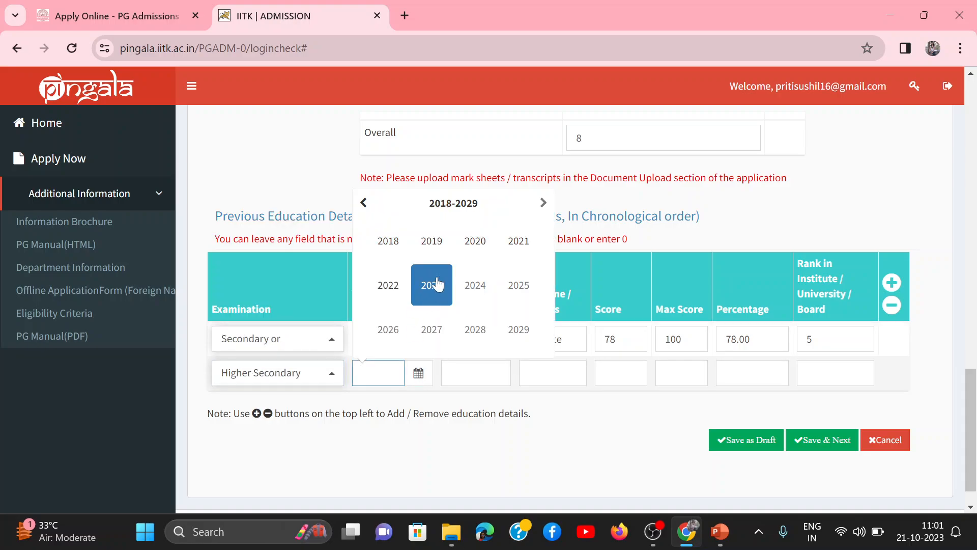
pyautogui.click(363, 204)
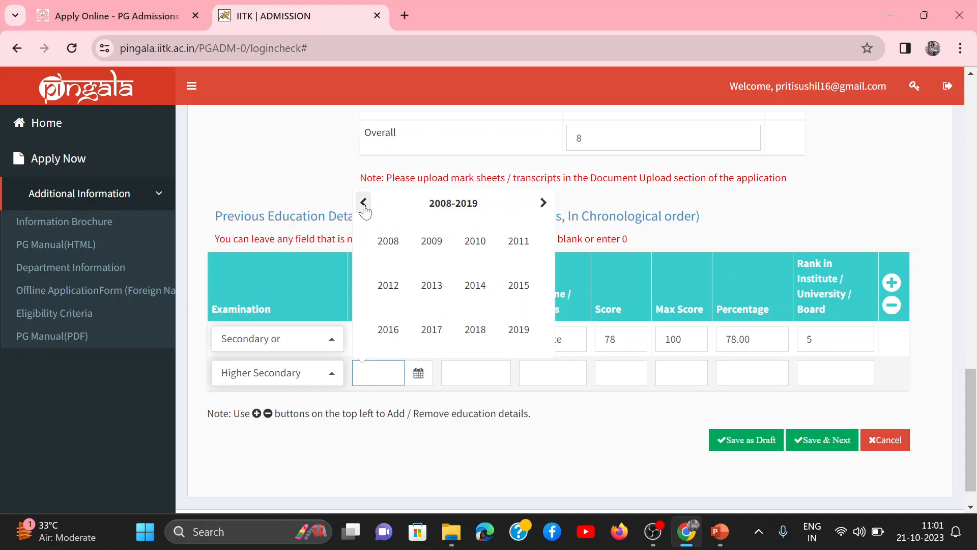
pyautogui.click(431, 285)
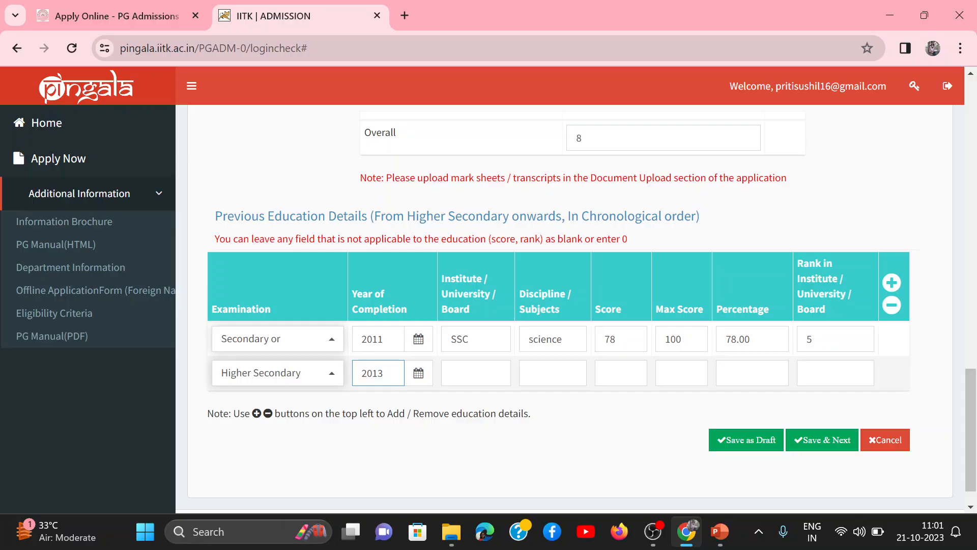
# - Enter "HSC" as the board and "science" as the Discipline / Subjects of the Higher Secondary examination
pyautogui.click(452, 373)
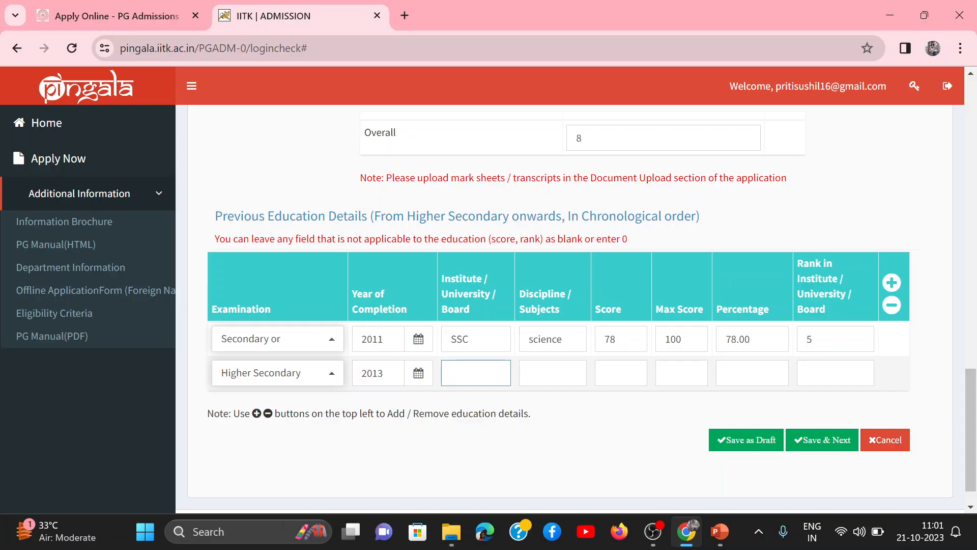
pyautogui.write('HSC')
pyautogui.press('Tab')
pyautogui.write('sci')
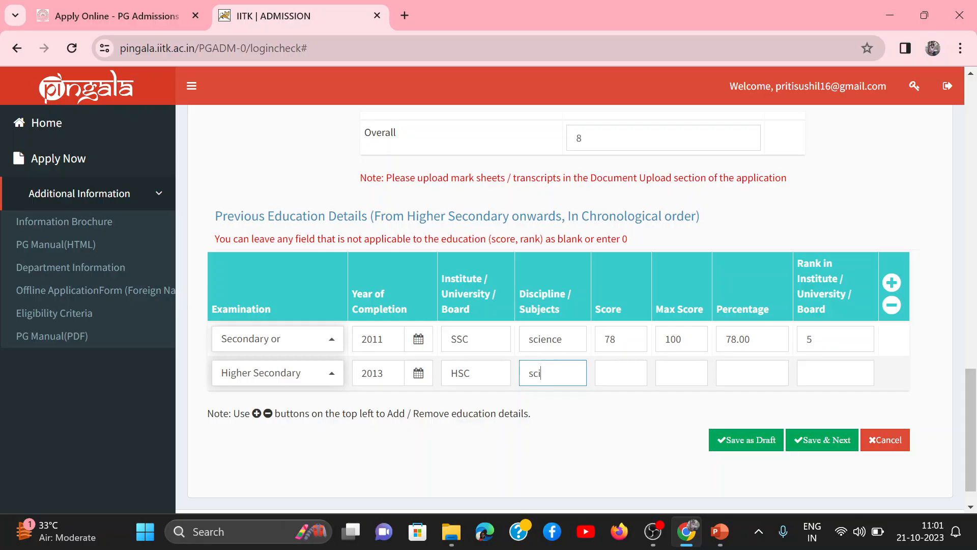
pyautogui.write('ence')
pyautogui.press('Tab')
# - Enter a Score of 80 with a Max Score of 100 for the Higher Secondary examination, leaving its rank blank
pyautogui.write('80')
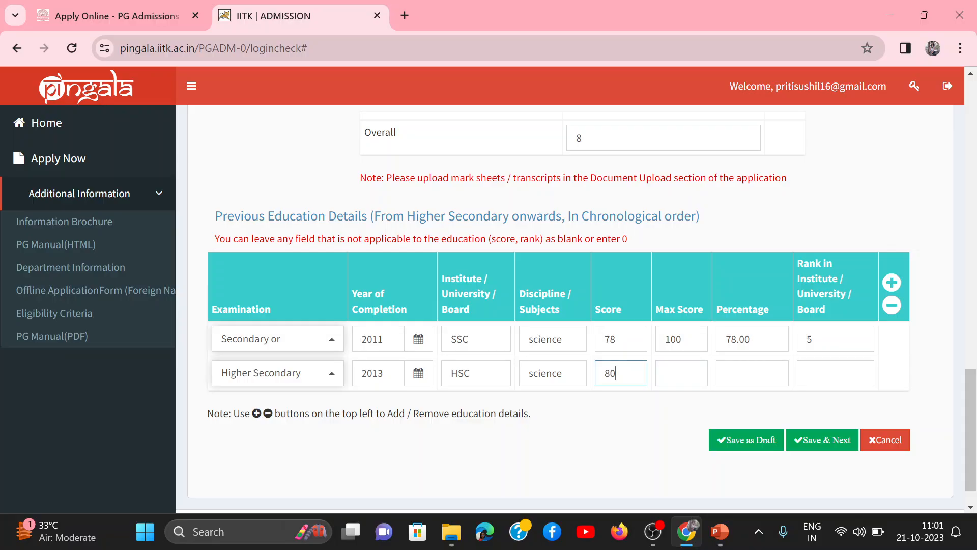
pyautogui.doubleClick(642, 310)
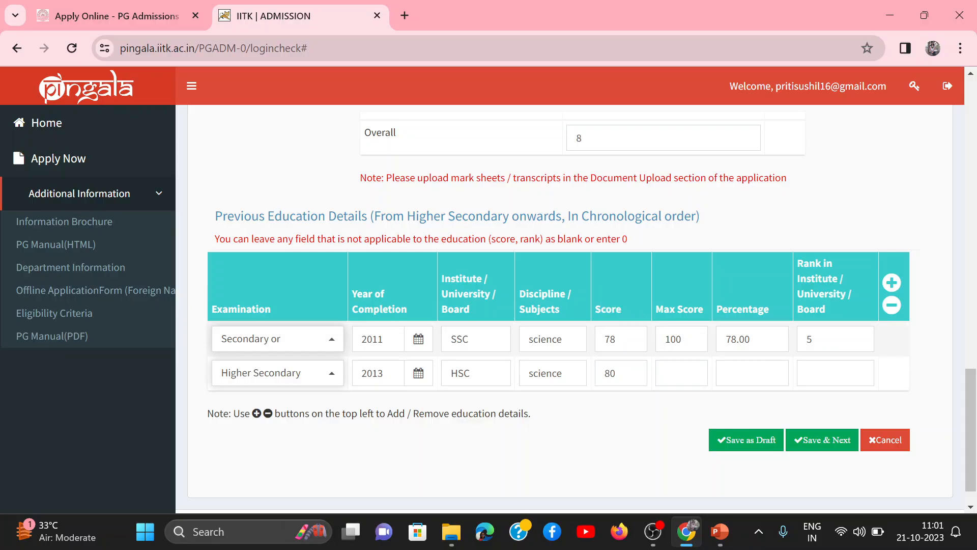
pyautogui.click(605, 339)
pyautogui.moveTo(605, 339); pyautogui.dragTo(611, 339)
pyautogui.click(671, 339)
pyautogui.doubleClick(681, 338)
pyautogui.doubleClick(613, 339)
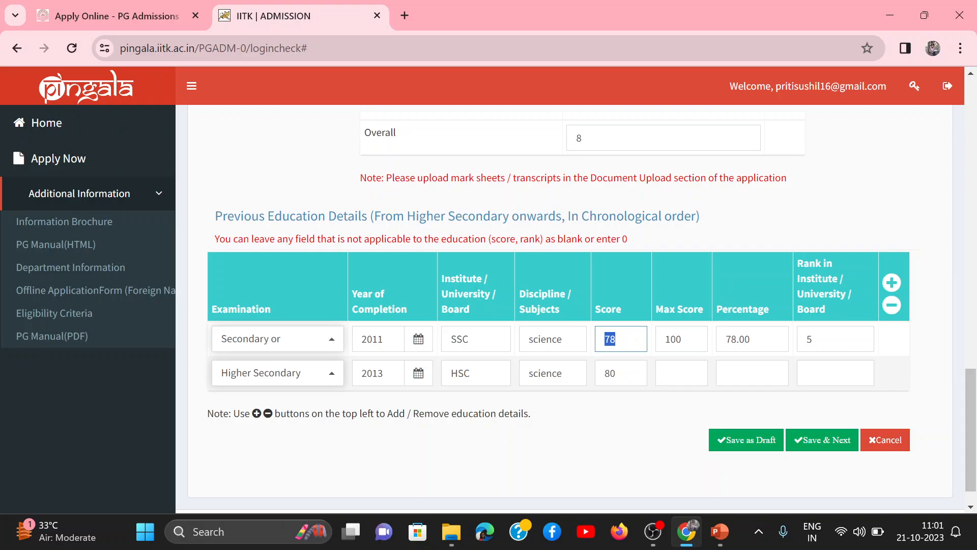
pyautogui.click(666, 373)
pyautogui.write('100')
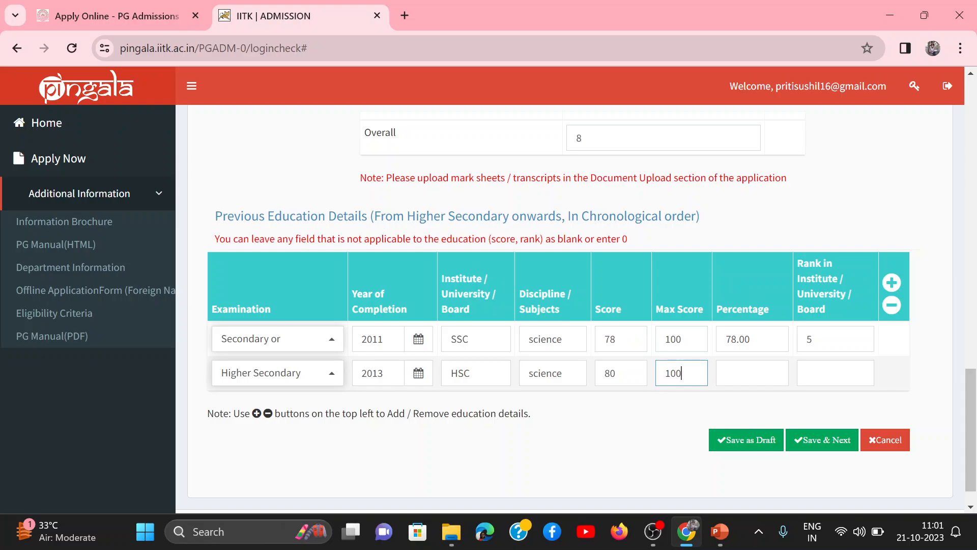
pyautogui.press('Tab')
pyautogui.press('Tab')
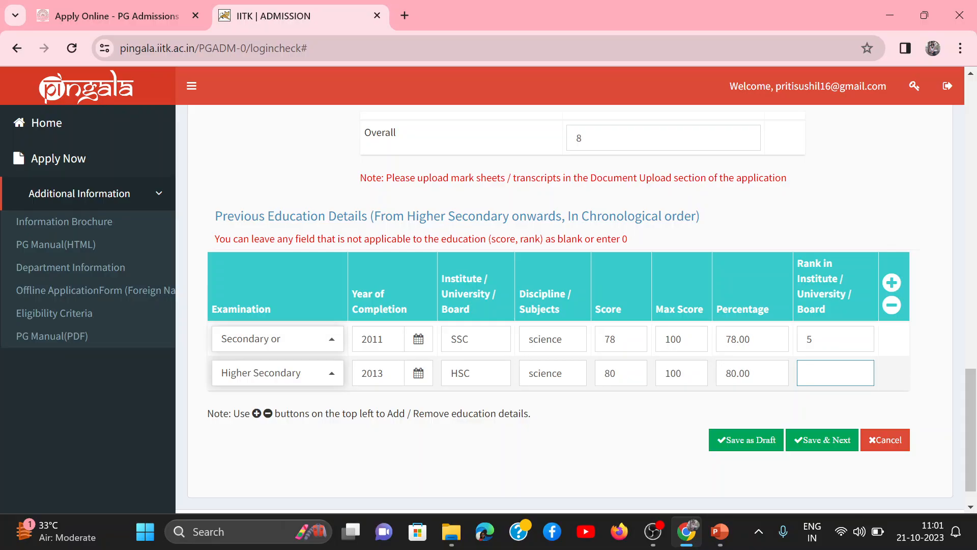
# - Add a third Previous Education row and set its Examination to BE/BTech - Bachelor of Engineering/Technology
pyautogui.click(891, 282)
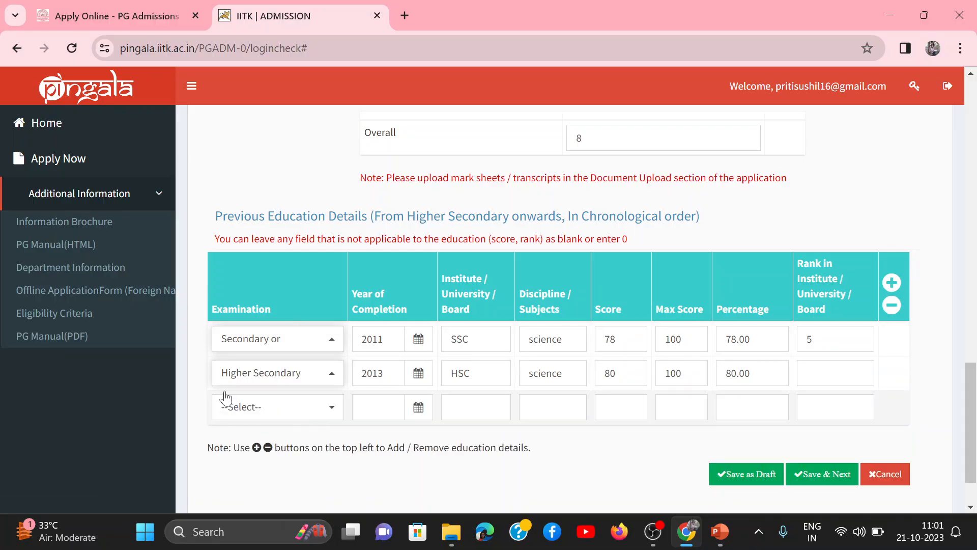
pyautogui.scroll(-1, 262, 376)
pyautogui.click(274, 362)
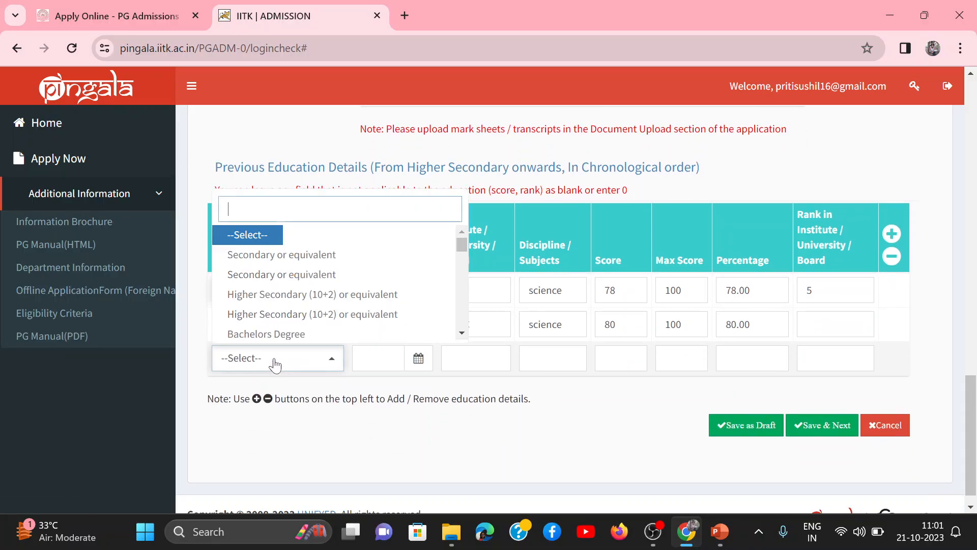
pyautogui.scroll(-1, 302, 311)
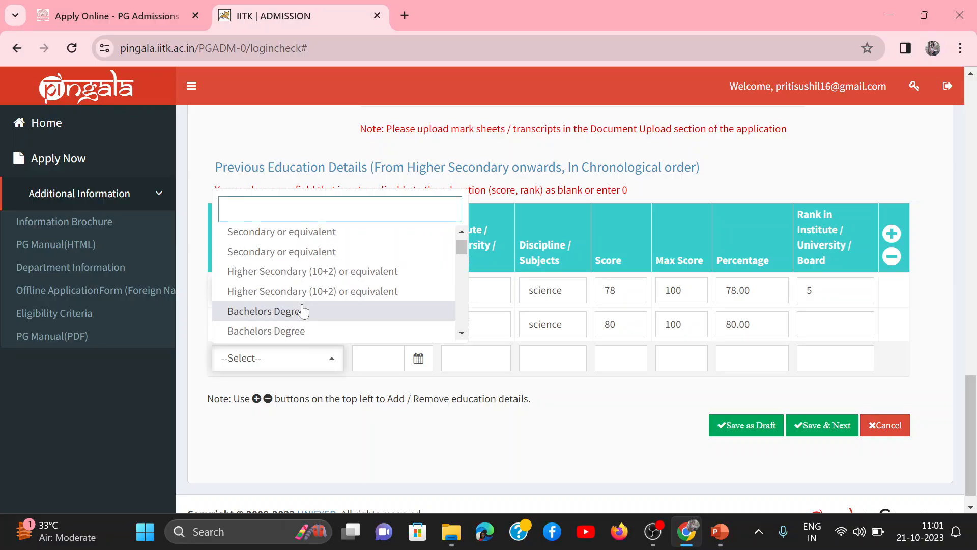
pyautogui.scroll(-4, 300, 313)
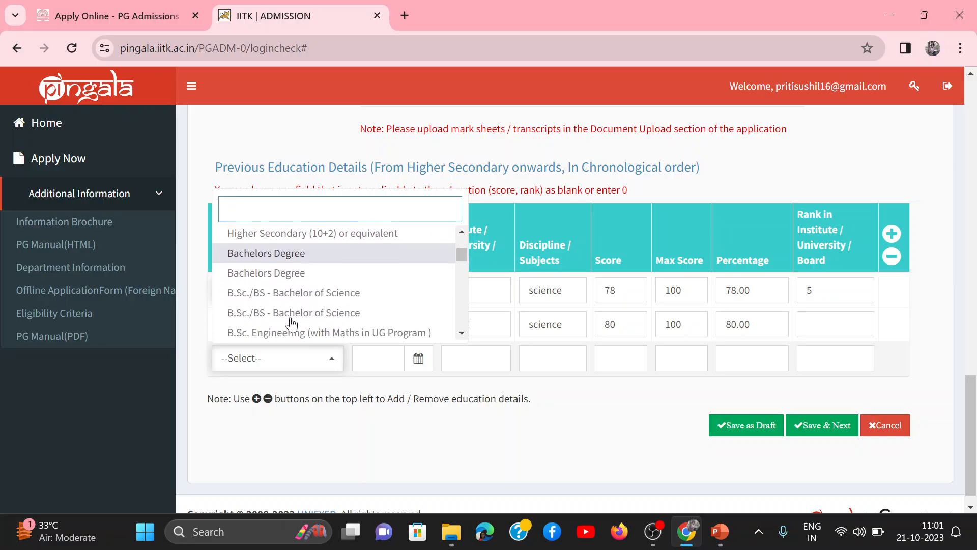
pyautogui.scroll(-5, 291, 324)
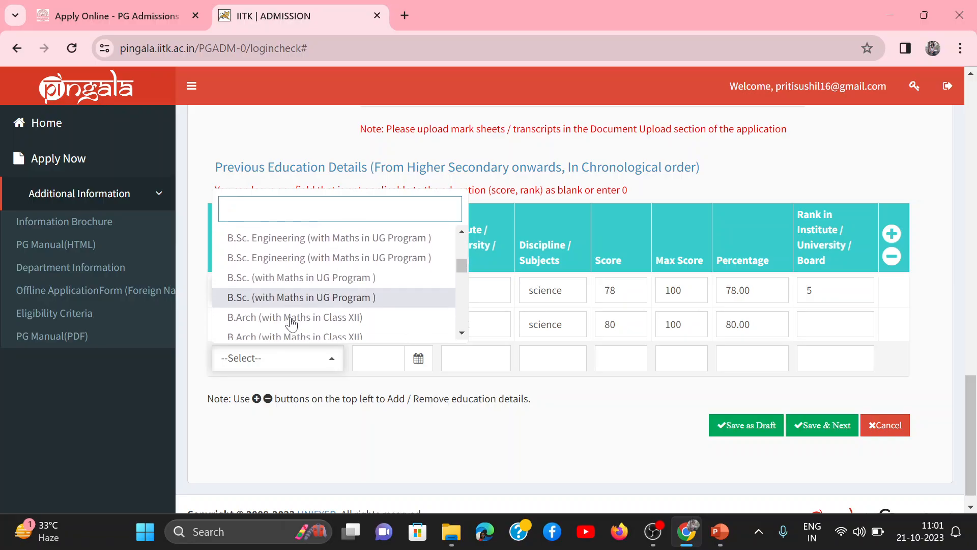
pyautogui.scroll(-6, 291, 323)
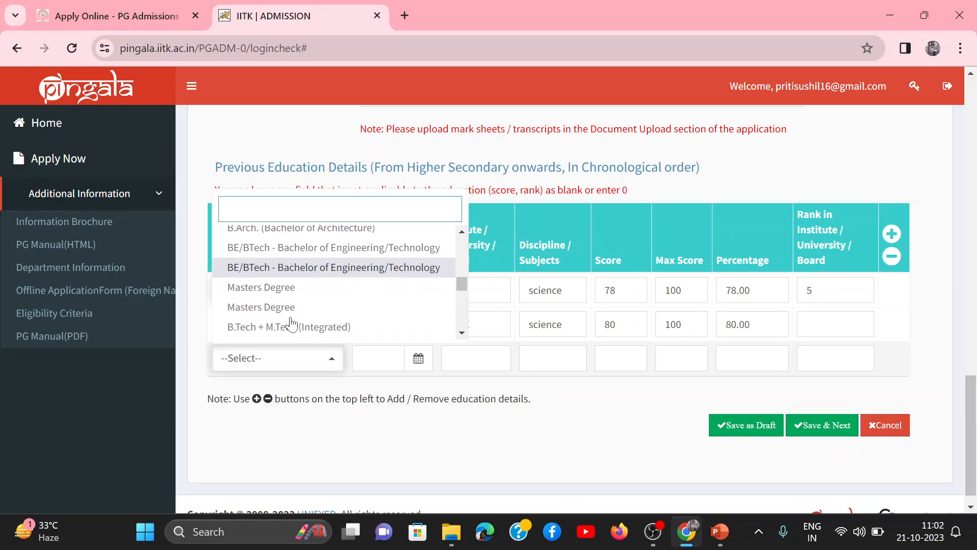
pyautogui.click(296, 242)
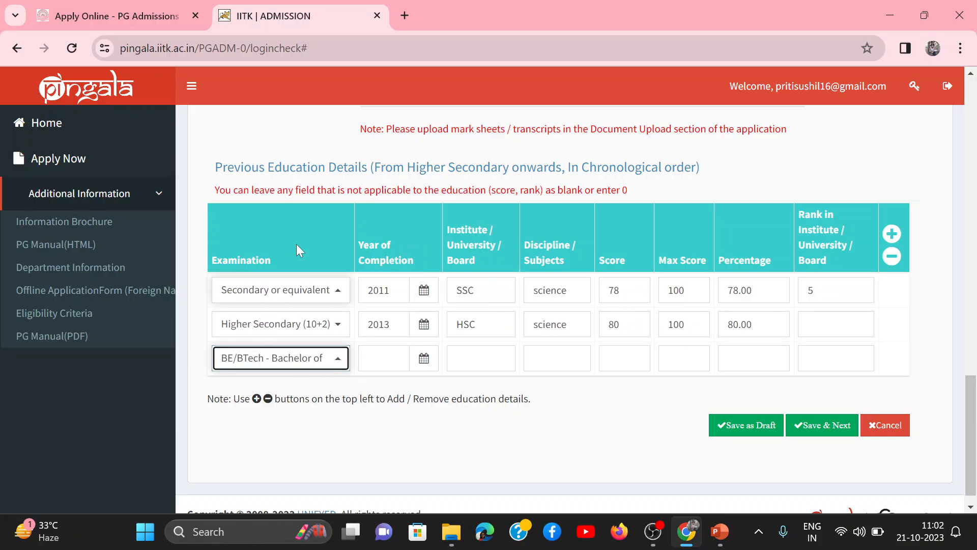
# - Set the Year of Completion to 2017 for the BE/BTech row
pyautogui.click(383, 358)
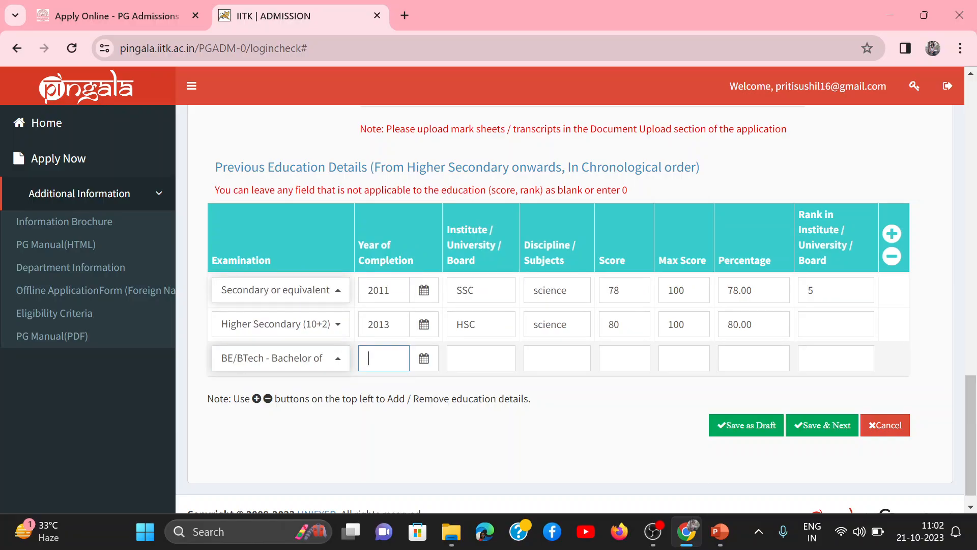
pyautogui.write('20')
pyautogui.write('17')
# - Enter "BATU" as the university and "chemical engg" as the Discipline / Subjects of the BE/BTech degree
pyautogui.click(456, 358)
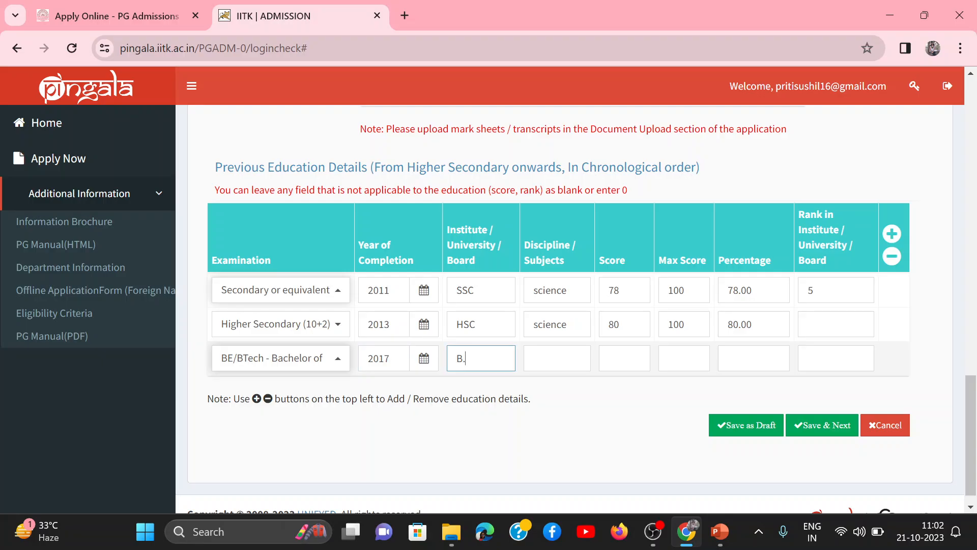
pyautogui.write('BATU')
pyautogui.press('Tab')
pyautogui.write('chem')
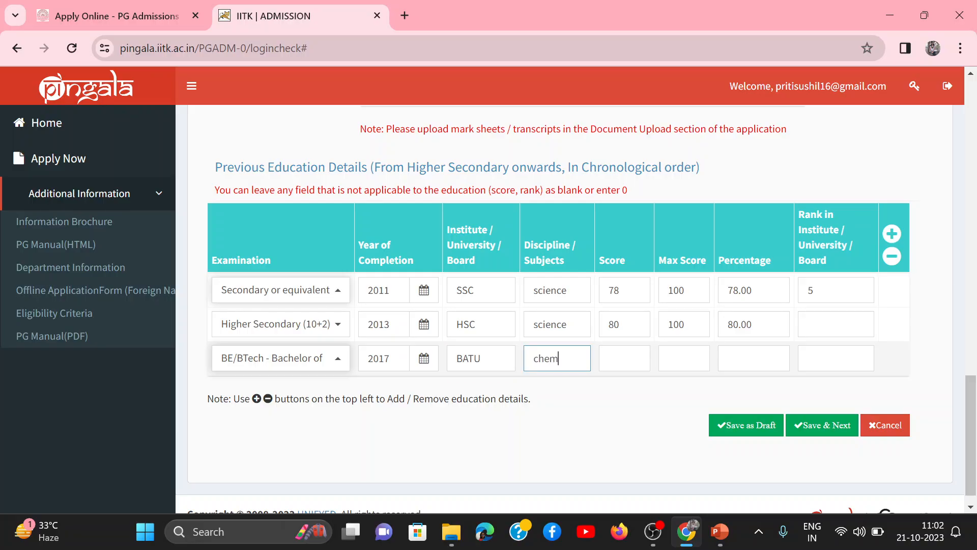
pyautogui.write('ical engg')
pyautogui.press('Tab')
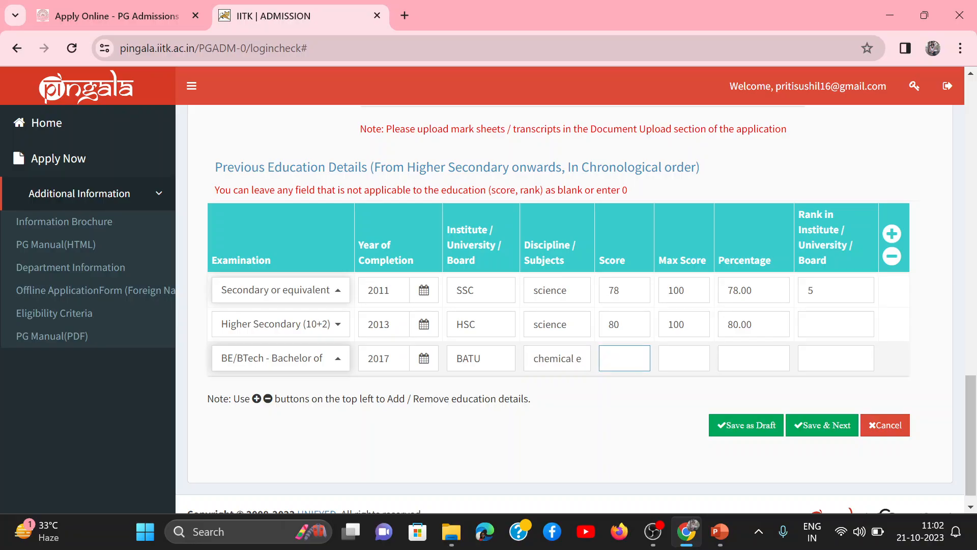
# - Try to enter a Score of 78 with a Max Score of 100 for the BE/BTech degree
pyautogui.write('78')
pyautogui.press('Tab')
pyautogui.write('100')
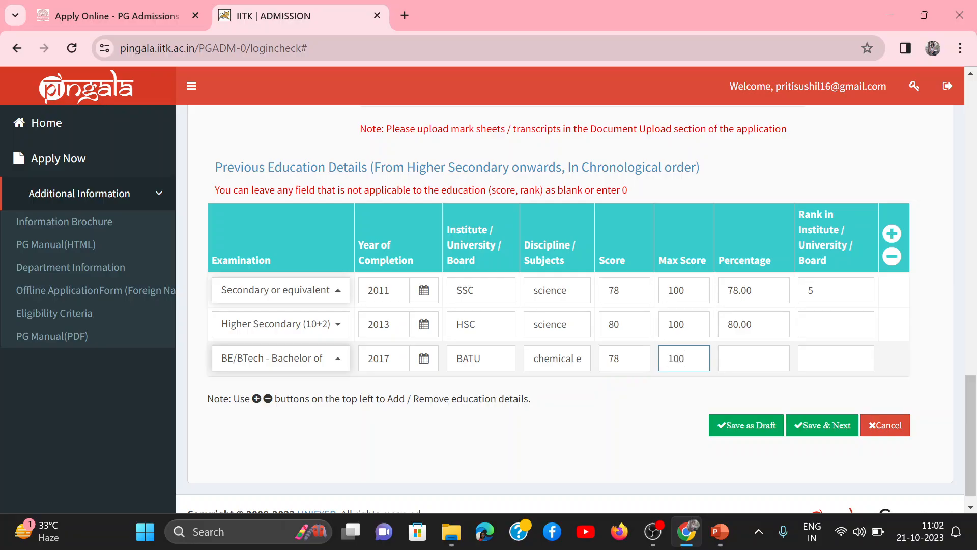
pyautogui.press('BackSpace')
pyautogui.click(615, 359)
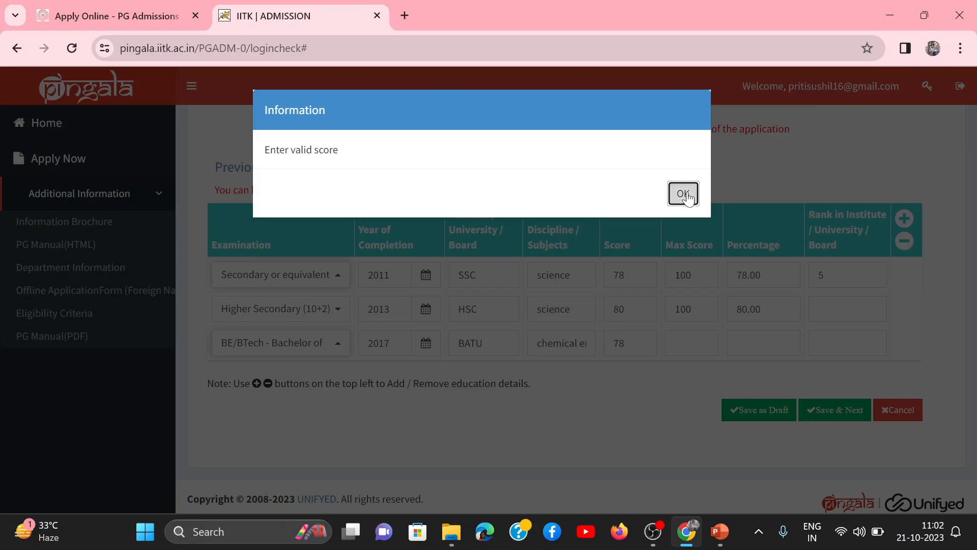
pyautogui.click(683, 194)
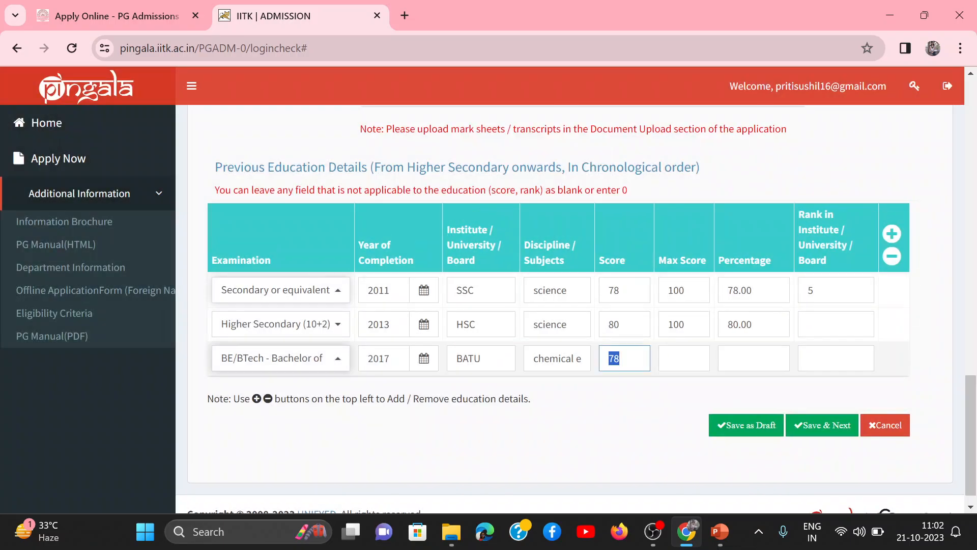
# - Set the BE/BTech Score to 8.9 with a Max Score of 10, and submit the Academic Details for saving
pyautogui.write('8.9')
pyautogui.click(668, 357)
pyautogui.write('10')
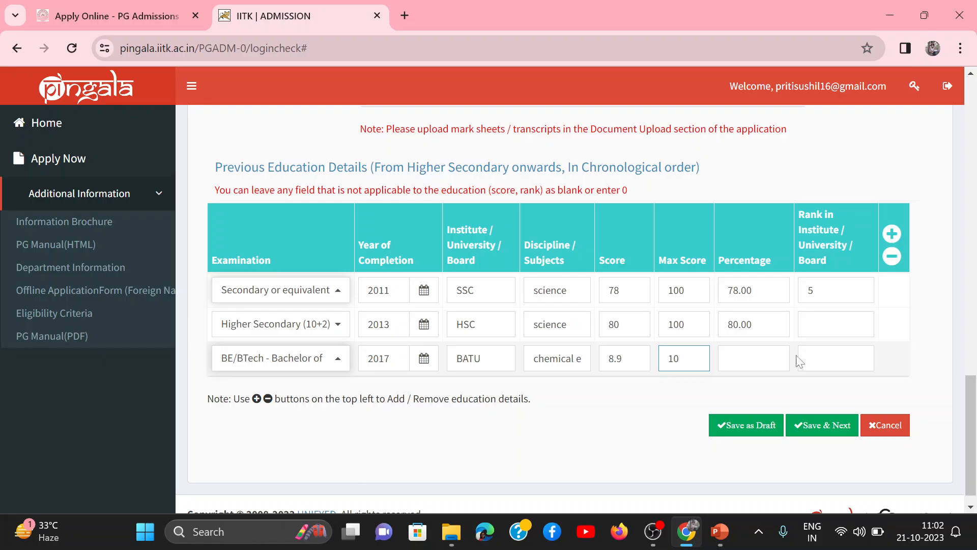
pyautogui.click(801, 361)
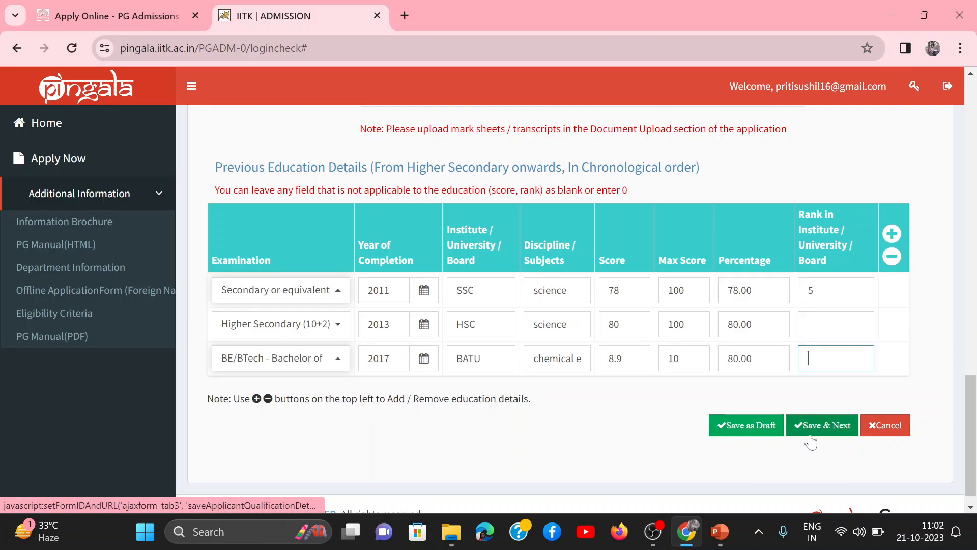
pyautogui.click(825, 423)
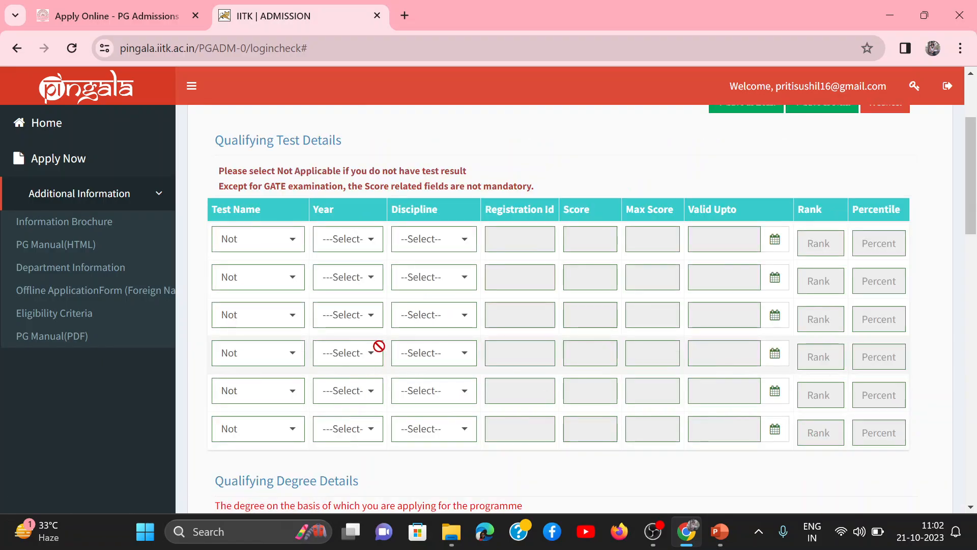
# - In Qualifying Degree Details, set the Discipline to Others and specify it as "Chemical engg"
pyautogui.scroll(-2, 487, 283)
pyautogui.scroll(-4, 488, 284)
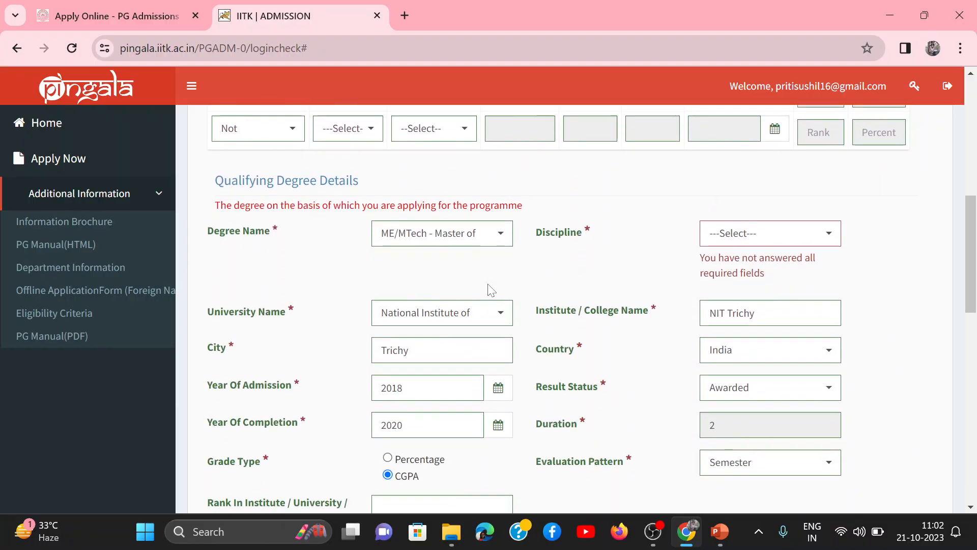
pyautogui.scroll(-1, 489, 286)
pyautogui.click(804, 219)
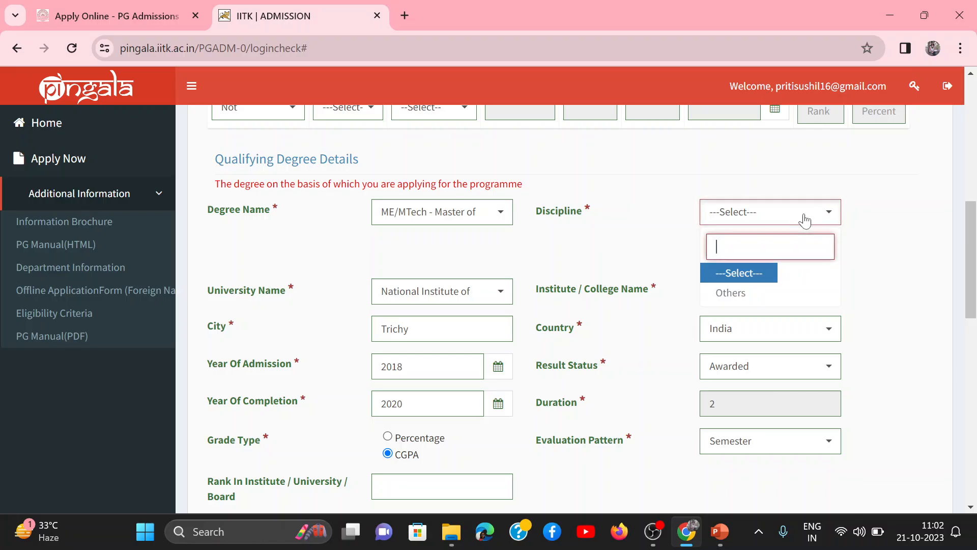
pyautogui.click(737, 292)
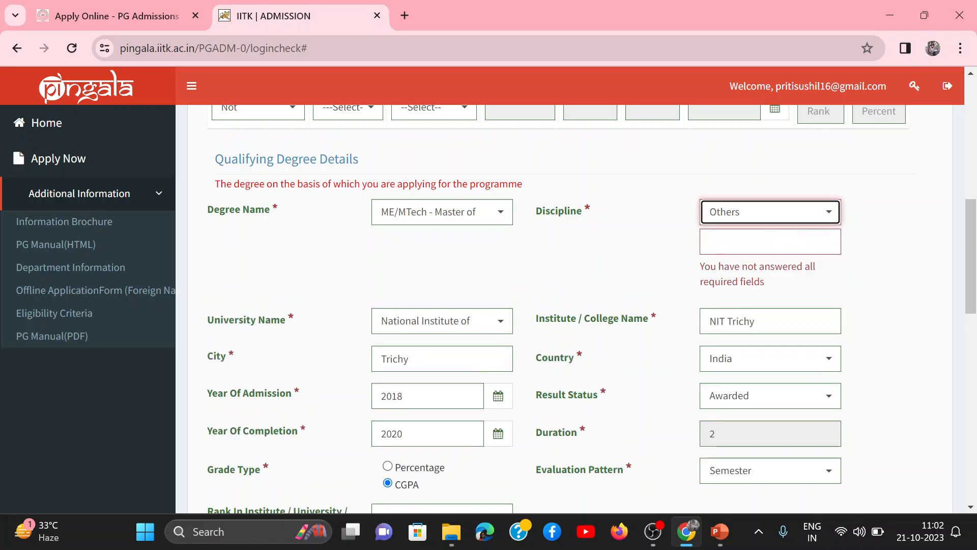
pyautogui.press('Tab')
pyautogui.write('C')
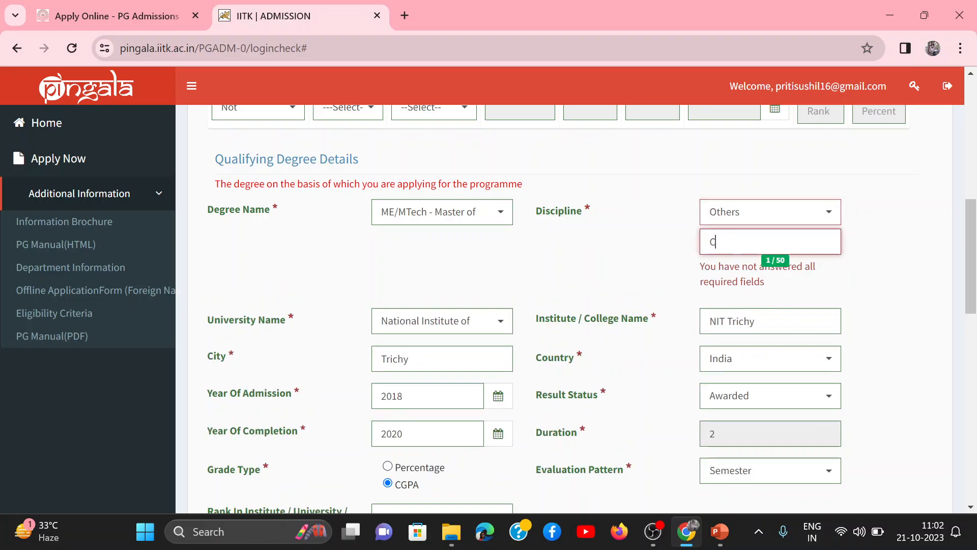
pyautogui.write('hemical engg')
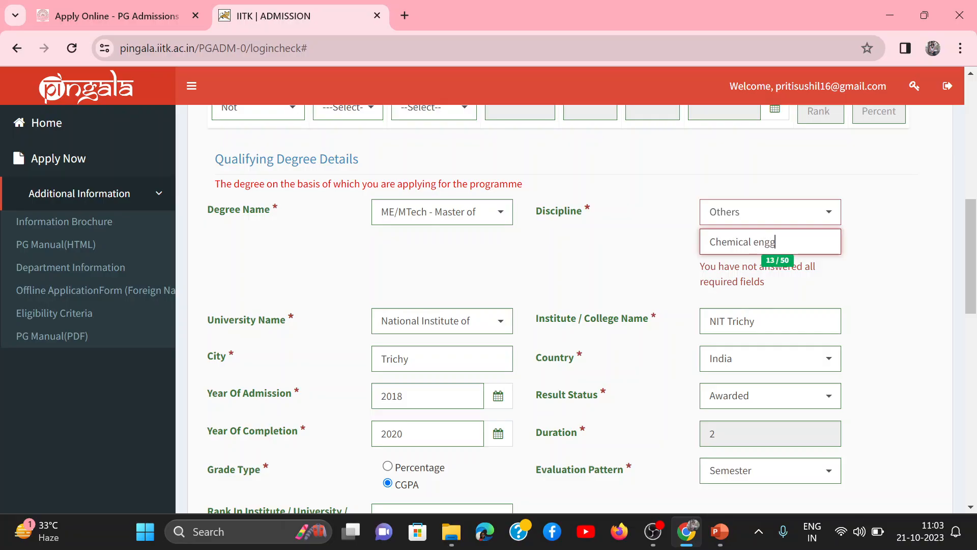
pyautogui.click(863, 297)
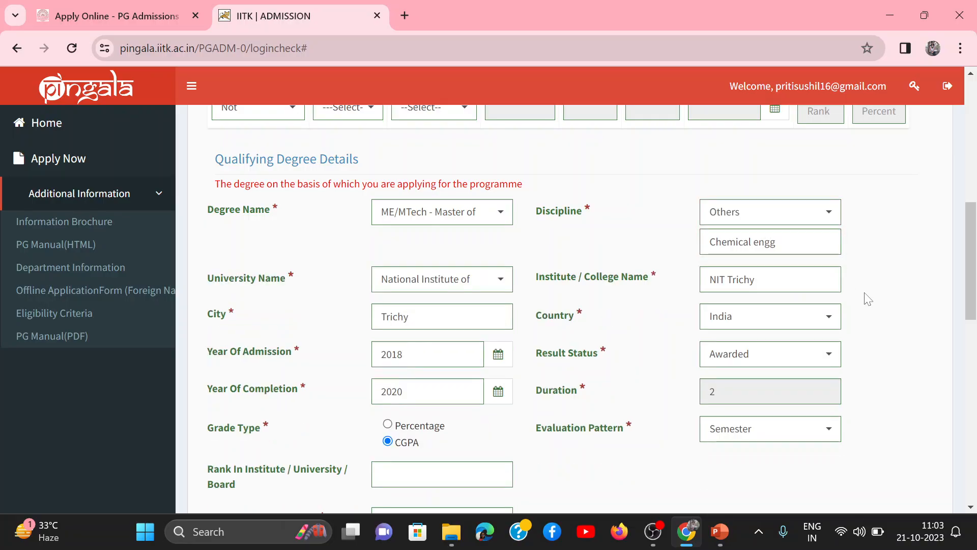
# - Save the completed Academic Details and proceed to the Publication & Referee Details section
pyautogui.scroll(-5, 865, 298)
pyautogui.scroll(-10, 867, 298)
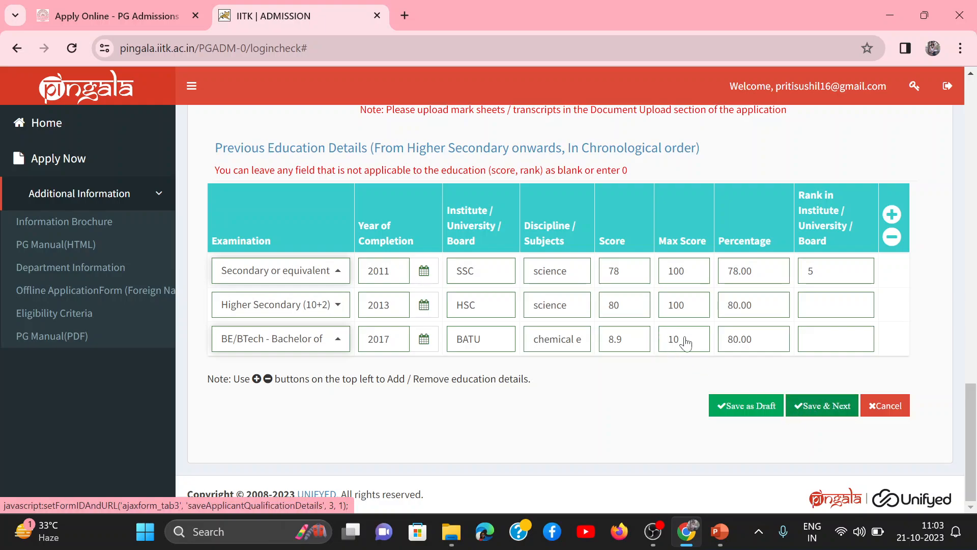
pyautogui.scroll(1, 786, 352)
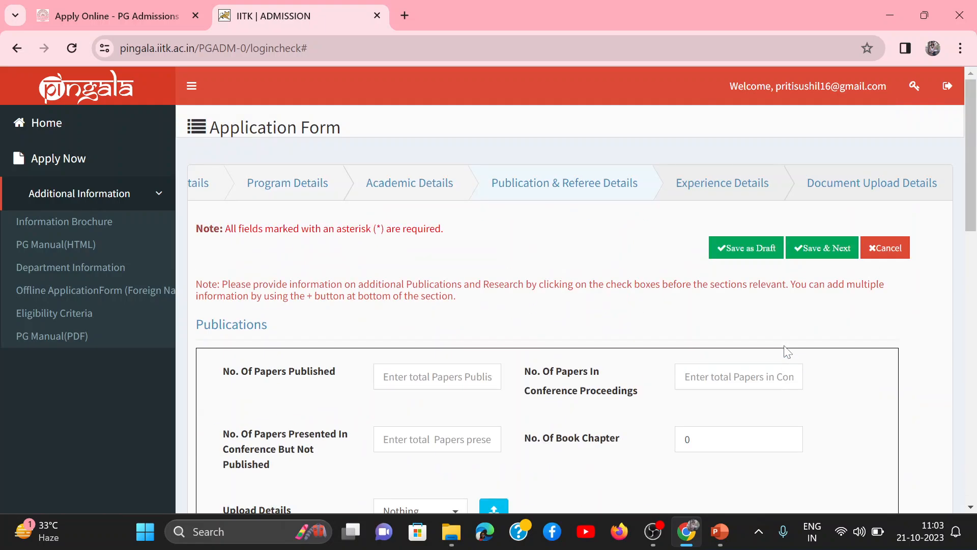
# - Review the Publications fields and read the note on the minimum number of referees for PhD applications
pyautogui.scroll(-1, 786, 352)
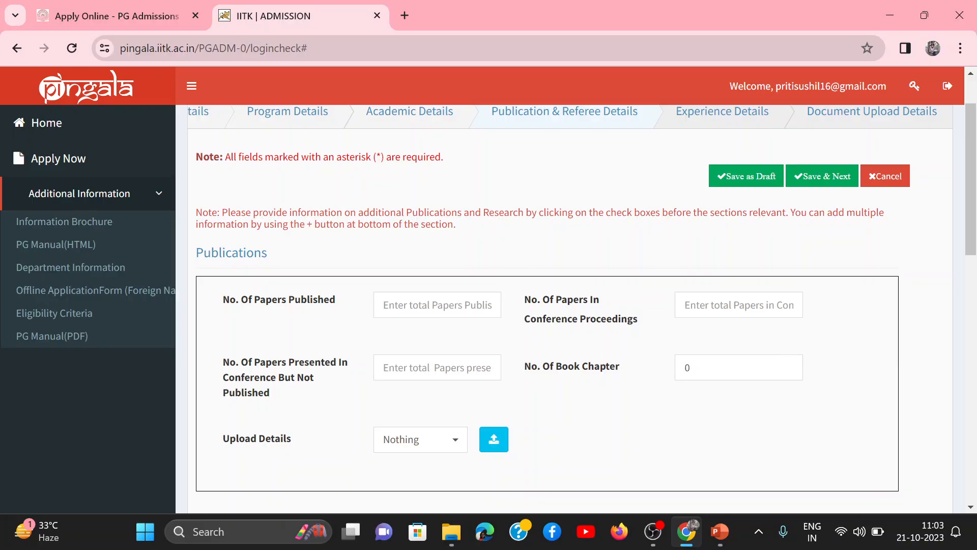
pyautogui.scroll(-2, 500, 355)
pyautogui.scroll(-6, 501, 355)
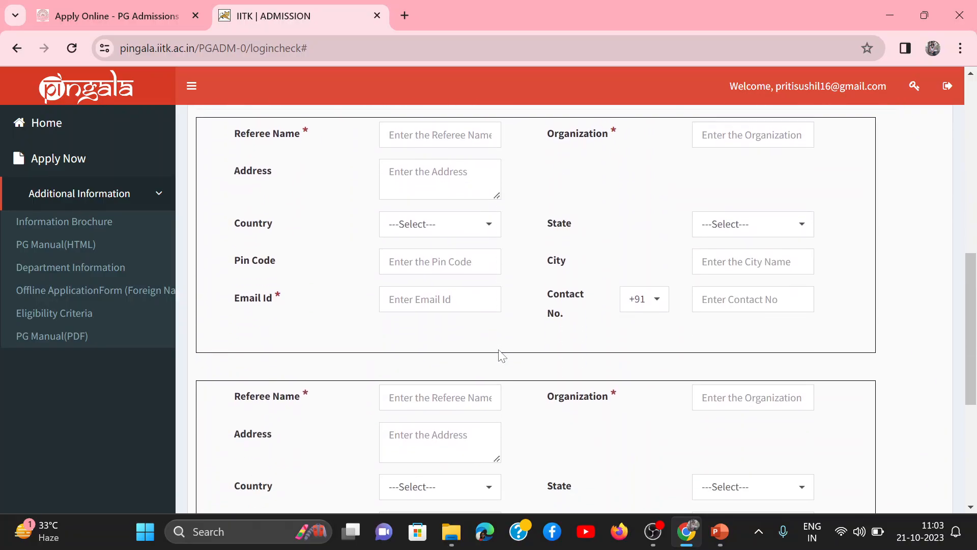
pyautogui.scroll(2, 501, 354)
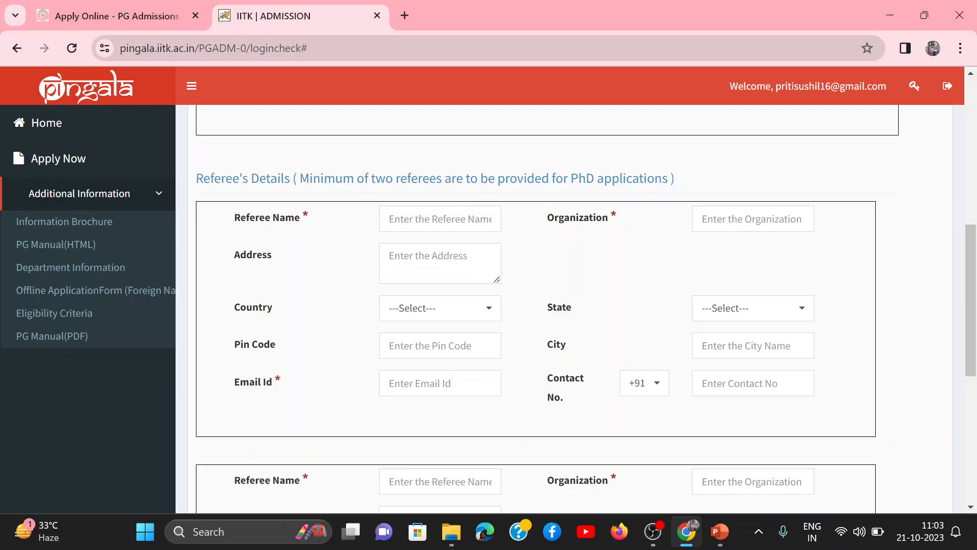
pyautogui.moveTo(300, 178); pyautogui.dragTo(668, 179)
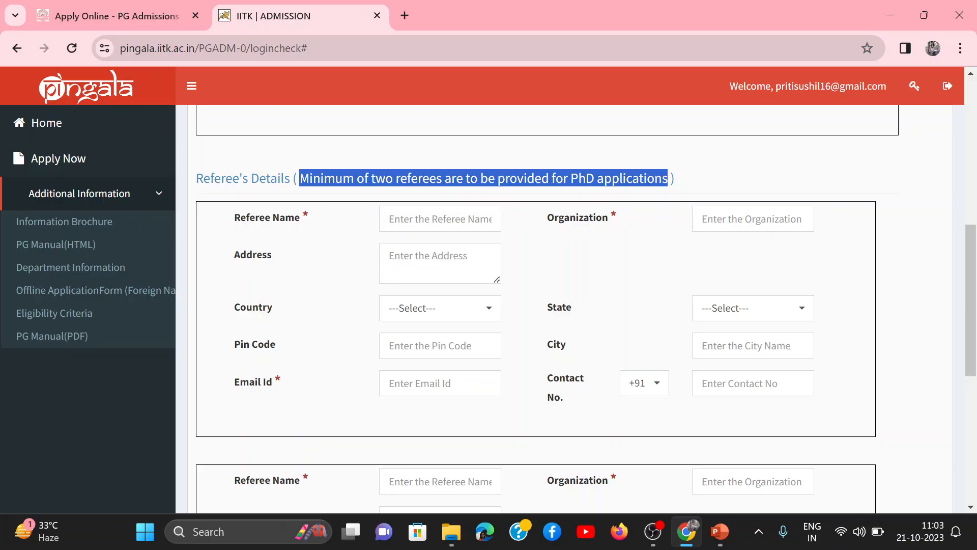
pyautogui.click(768, 184)
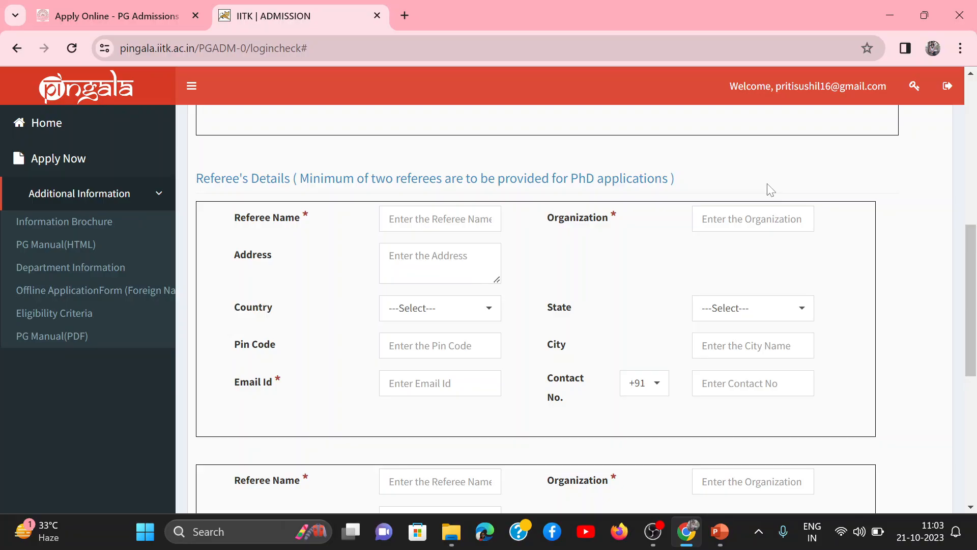
# - Examine the required and optional fields in both referee blocks, along with the rest of the Publication & Referee Details form
pyautogui.scroll(-1, 767, 184)
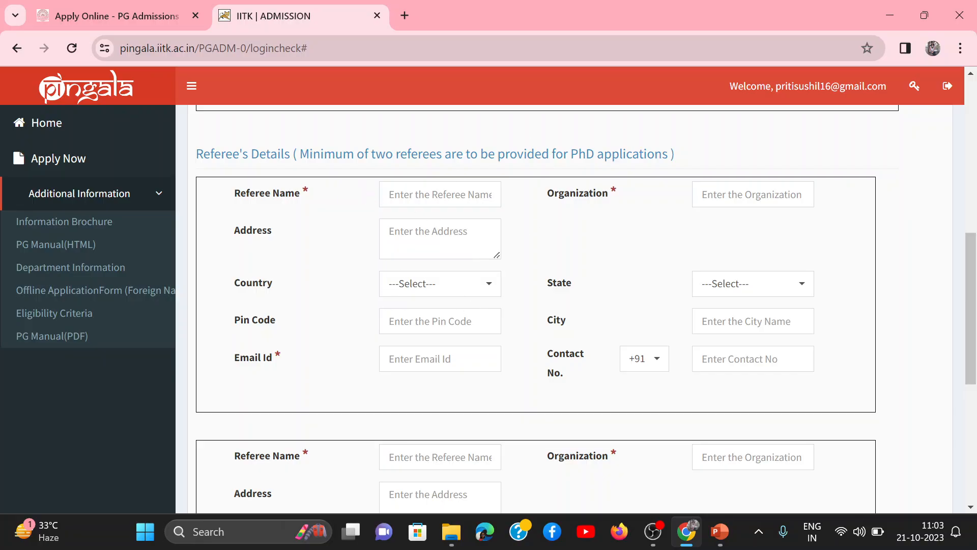
pyautogui.scroll(-2, 520, 327)
pyautogui.scroll(1, 520, 328)
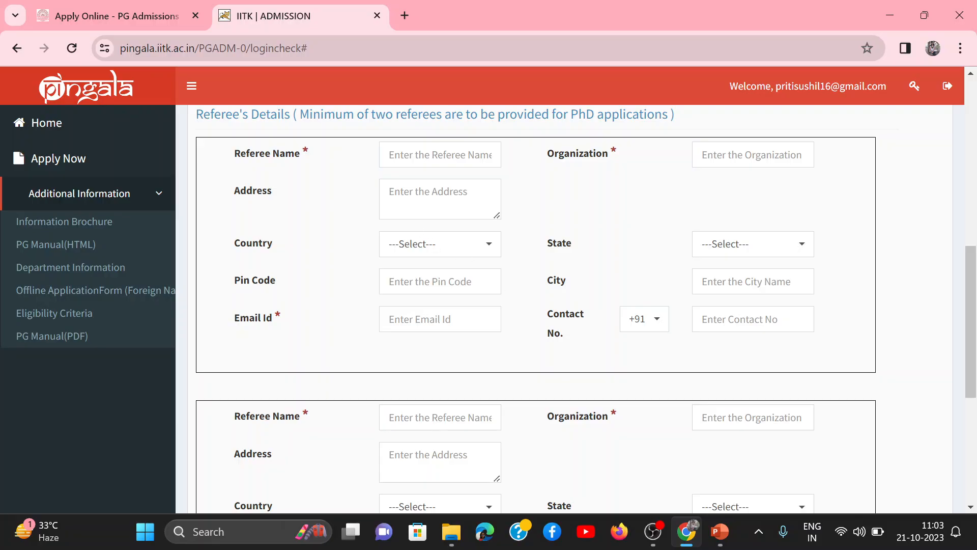
pyautogui.scroll(-2, 557, 282)
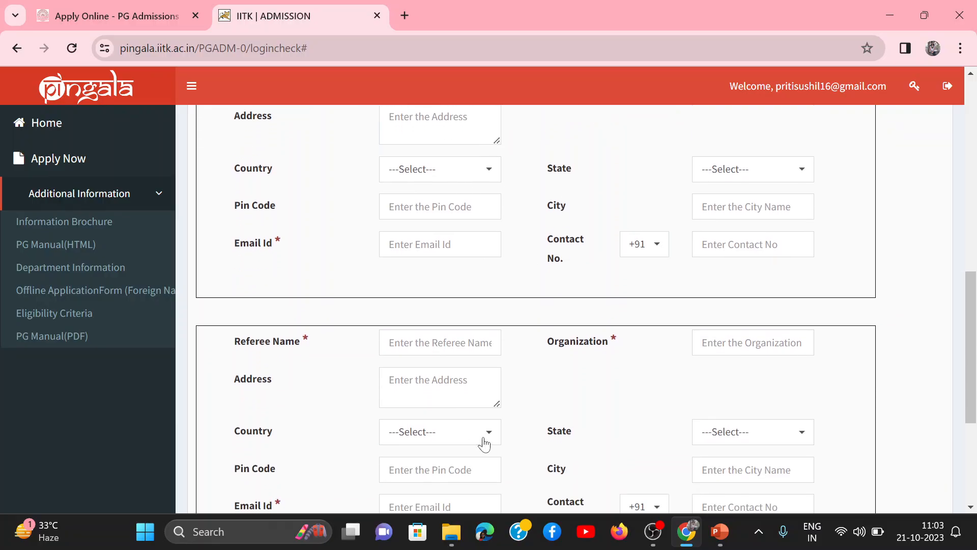
pyautogui.scroll(-5, 514, 434)
pyautogui.scroll(3, 517, 434)
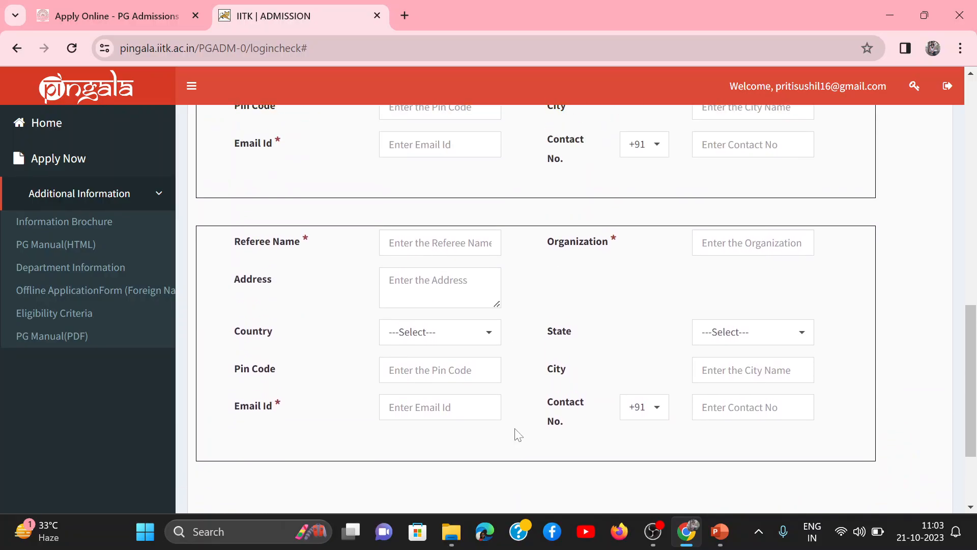
pyautogui.scroll(2, 518, 434)
pyautogui.scroll(5, 518, 434)
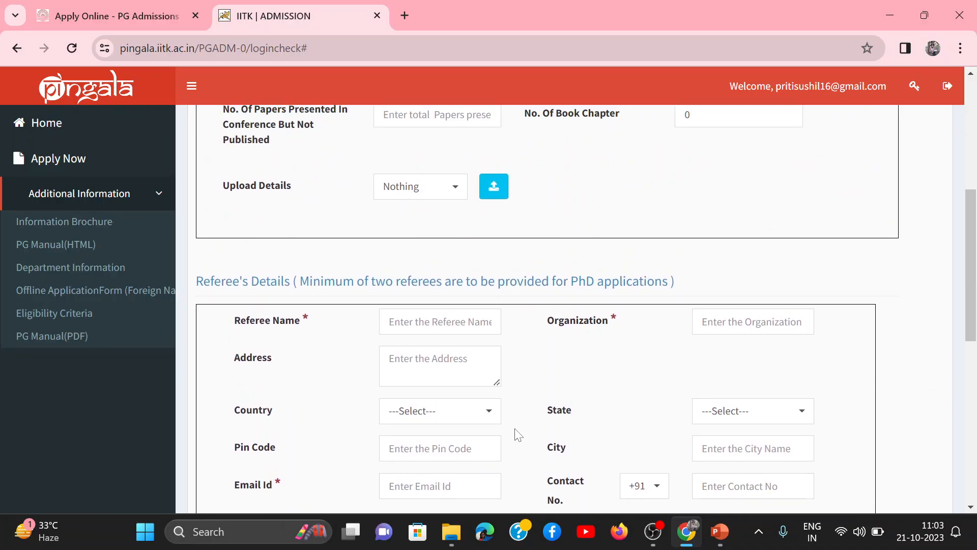
pyautogui.scroll(-7, 518, 434)
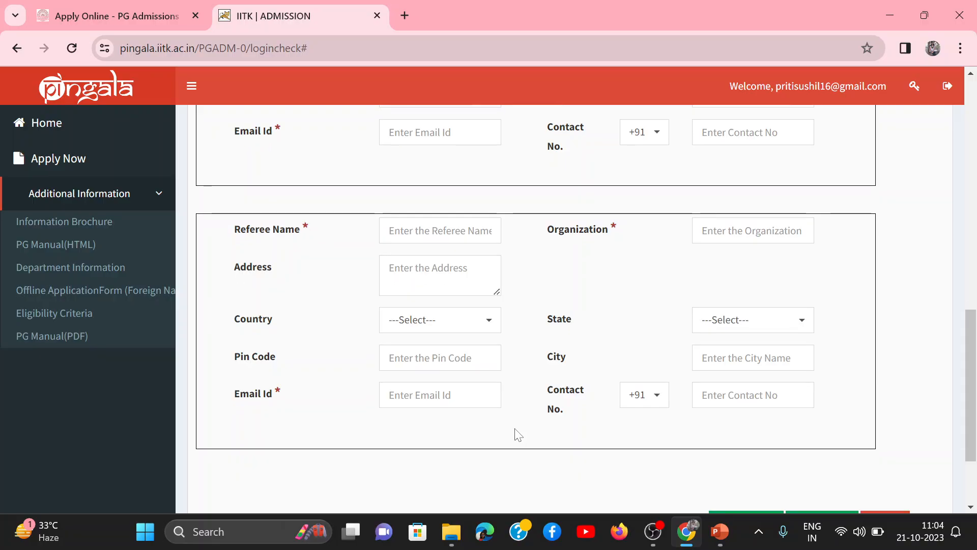
pyautogui.scroll(-1, 518, 434)
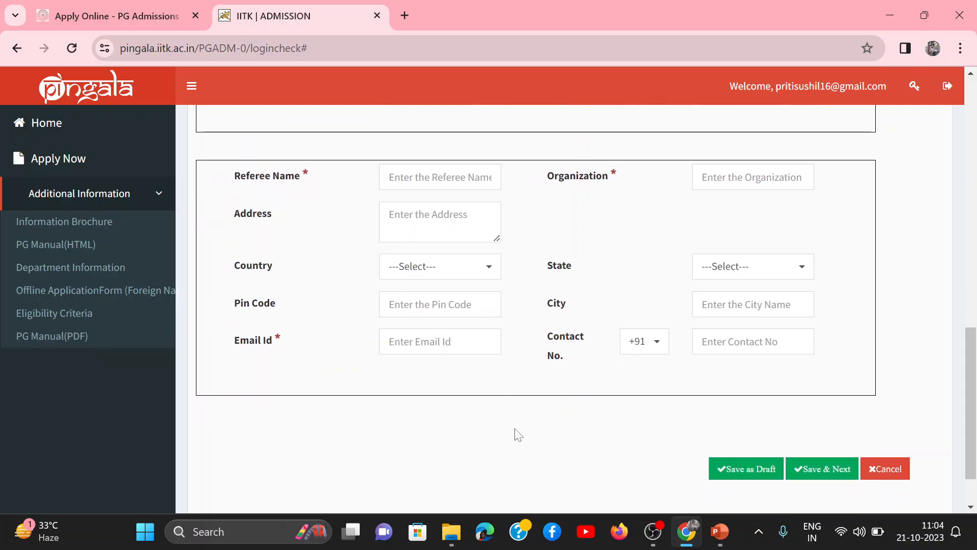
pyautogui.scroll(12, 518, 434)
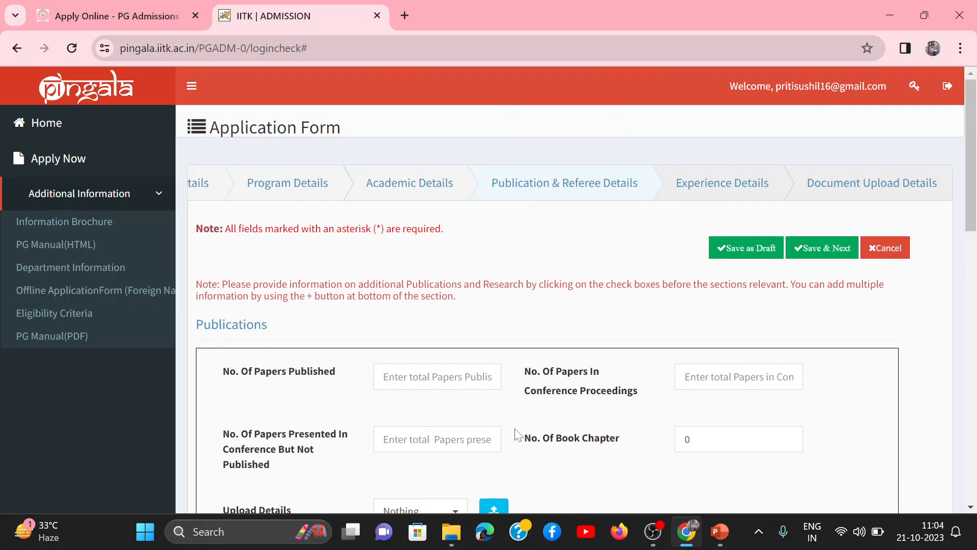
pyautogui.scroll(-12, 515, 432)
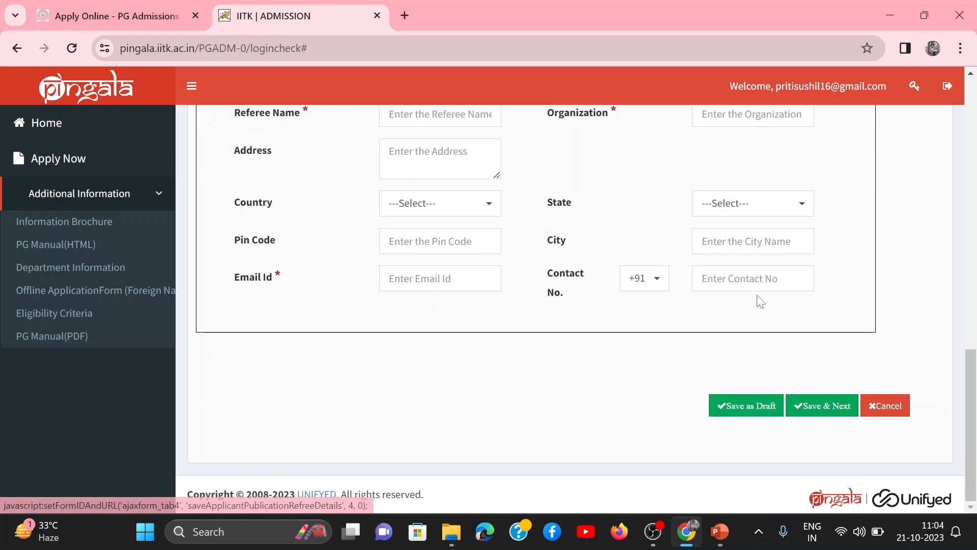
pyautogui.scroll(3, 656, 397)
pyautogui.scroll(5, 653, 395)
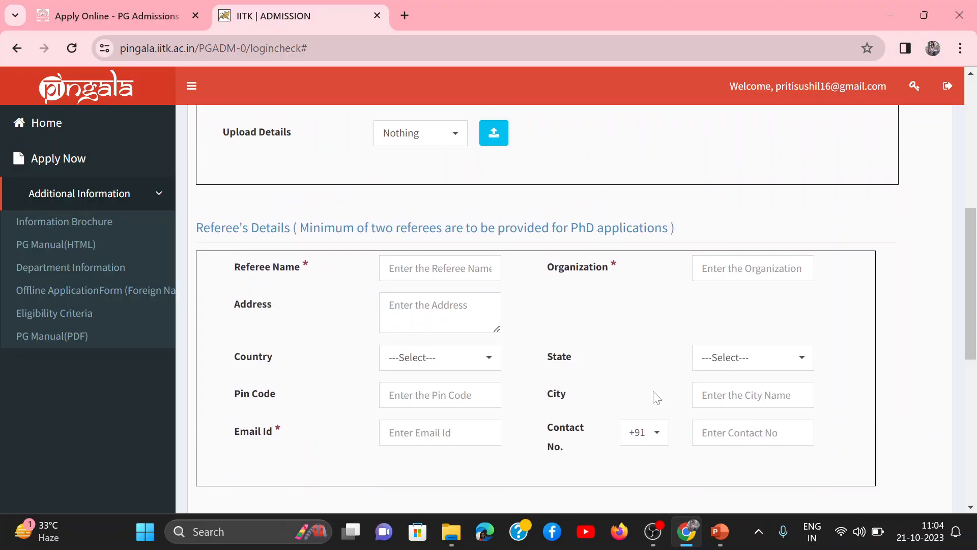
pyautogui.click(440, 268)
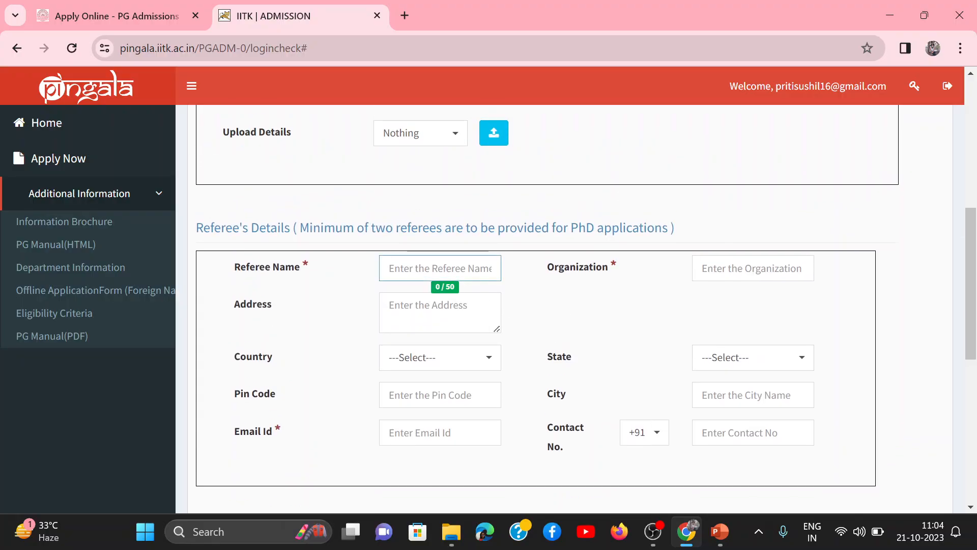
pyautogui.write('NA')
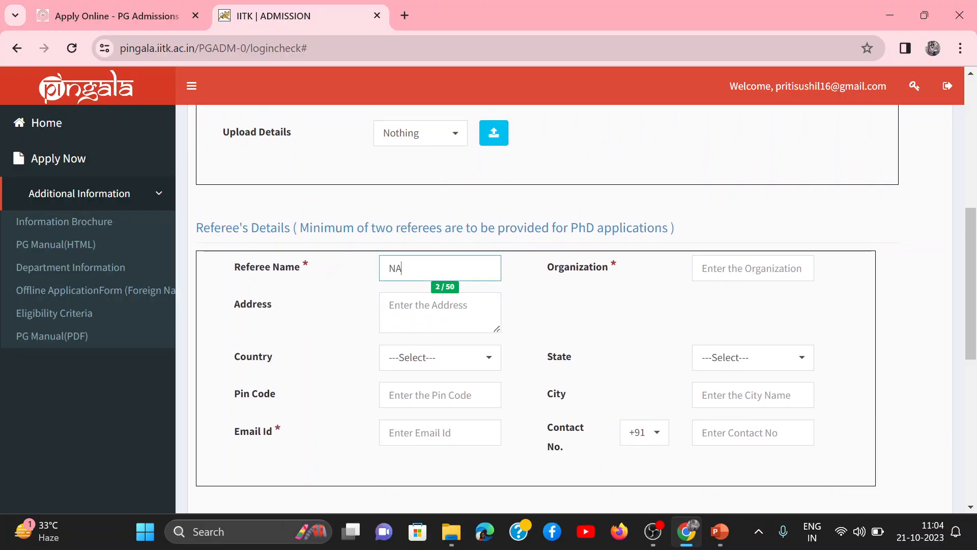
pyautogui.press('BackSpace')
pyautogui.press('BackSpace')
# - Try to open the Experience Details section directly from Publication & Referee Details
pyautogui.scroll(6, 422, 278)
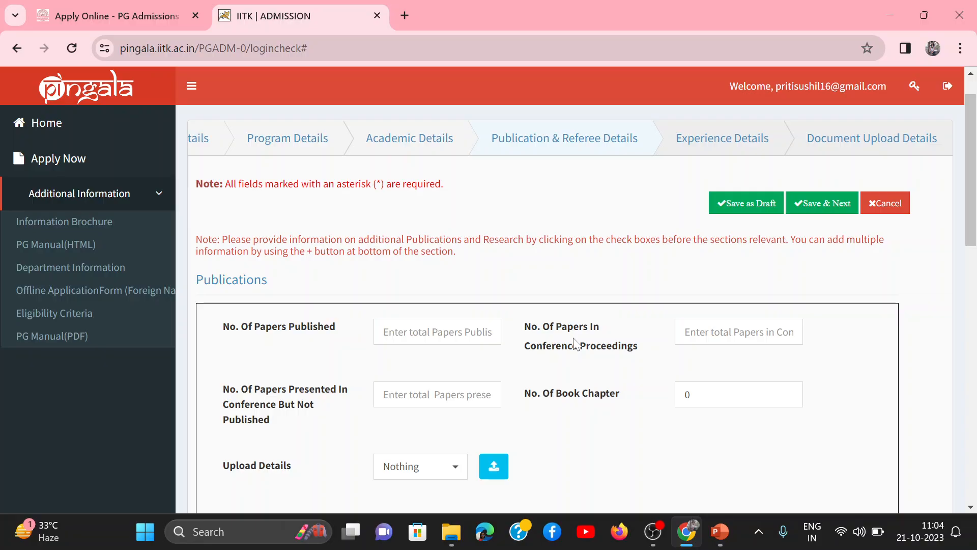
pyautogui.scroll(-3, 575, 345)
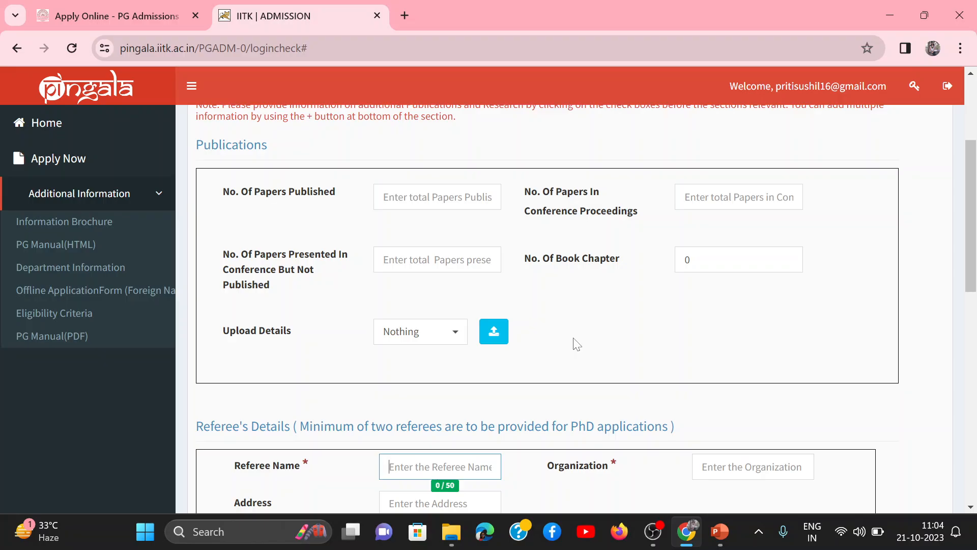
pyautogui.scroll(3, 576, 344)
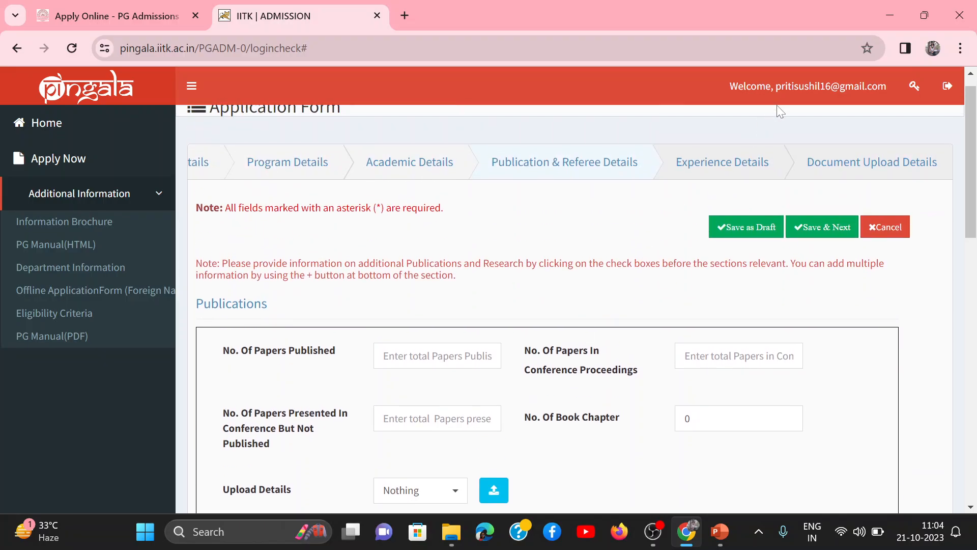
pyautogui.click(732, 164)
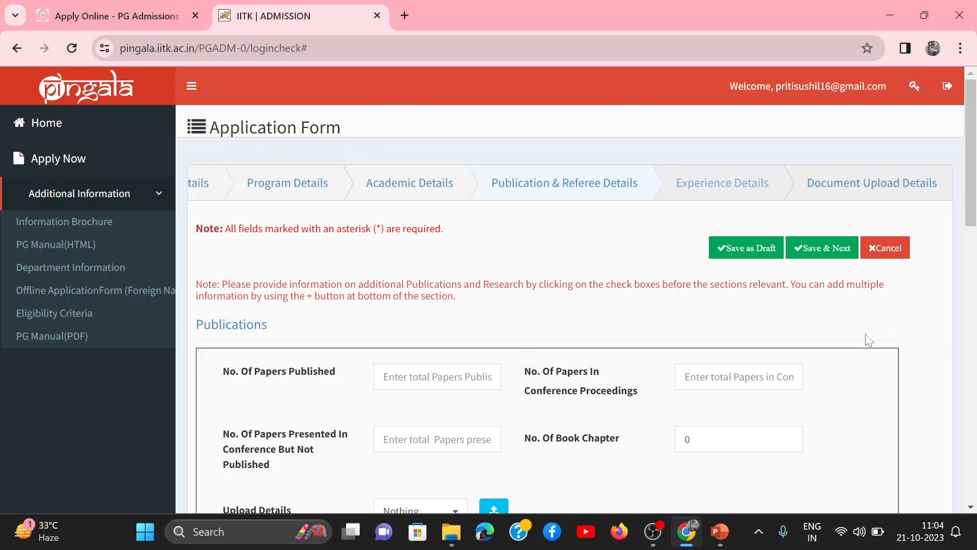
# - Go back to the Program Details section and review the program selection and preferences
pyautogui.scroll(-2, 573, 377)
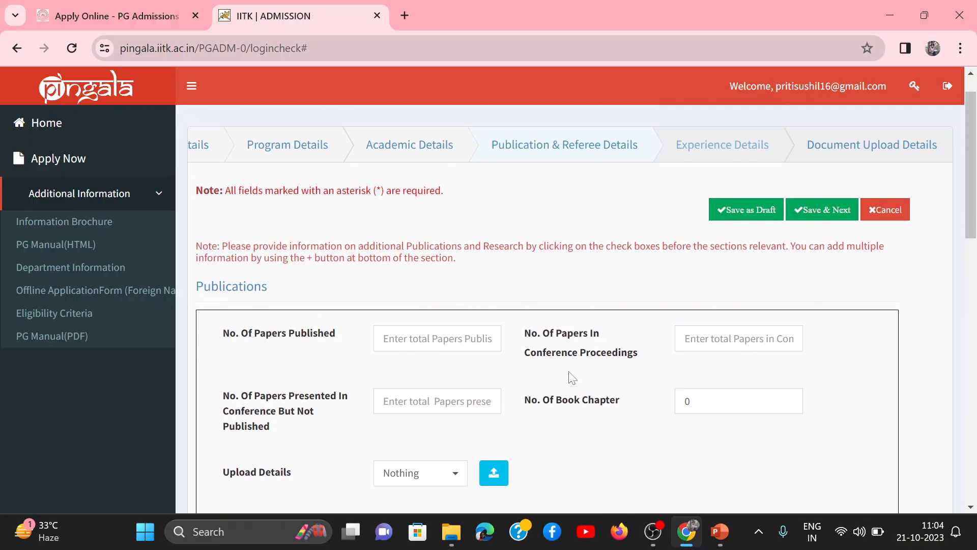
pyautogui.scroll(1, 502, 341)
pyautogui.click(271, 150)
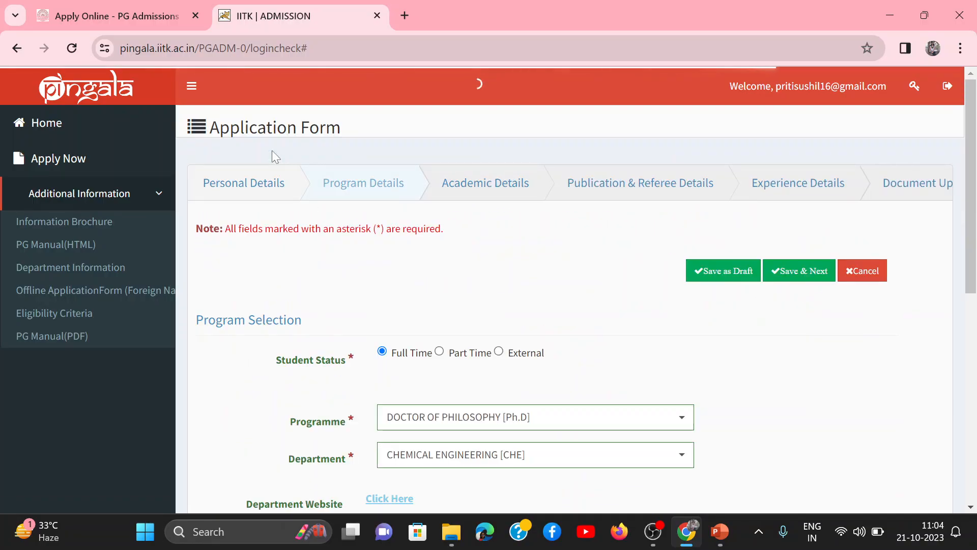
pyautogui.scroll(-5, 486, 306)
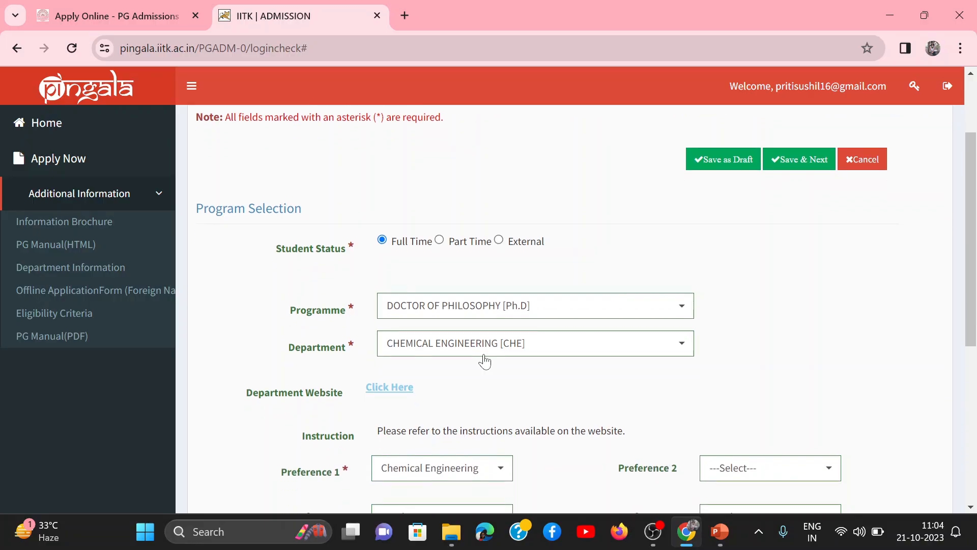
pyautogui.scroll(-4, 484, 359)
pyautogui.scroll(8, 485, 359)
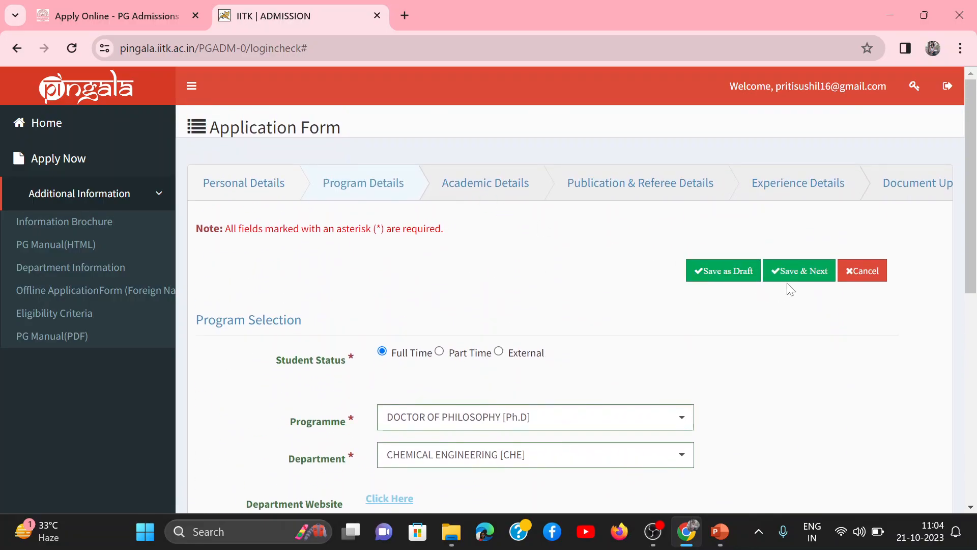
# - Save the Program Details and the Academic Details to return to the Publication & Referee Details section
pyautogui.click(798, 271)
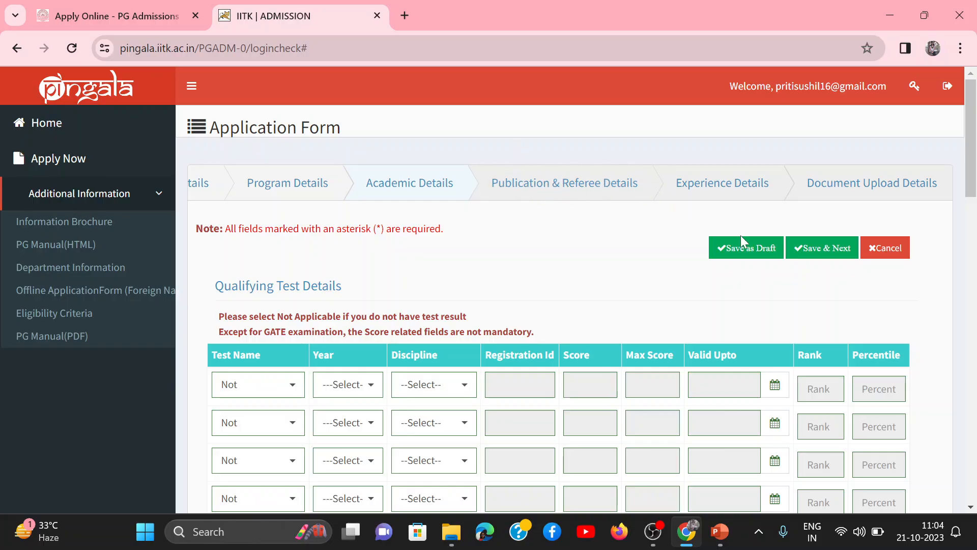
pyautogui.click(811, 259)
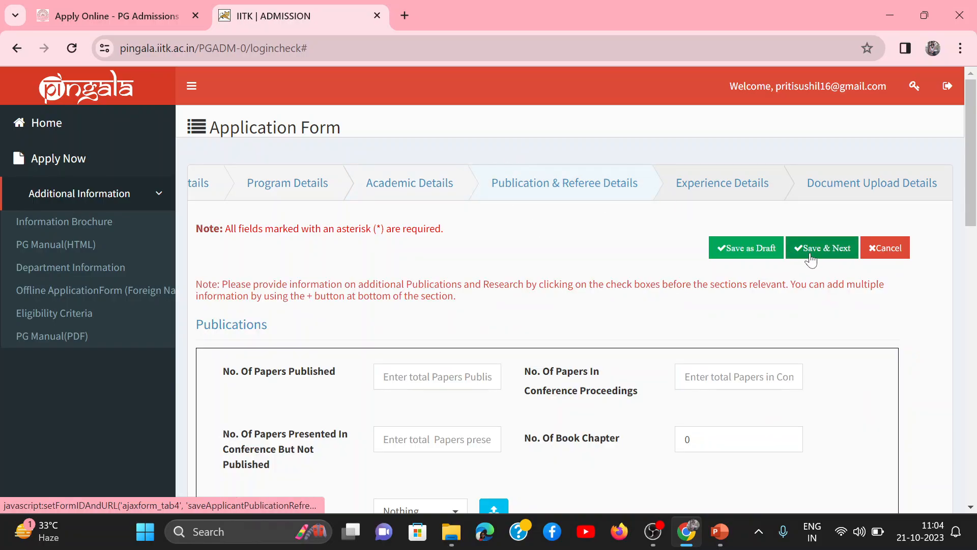
# - Check the required referee fields in Publication & Referee Details, including the second referee's Email Id
pyautogui.scroll(-3, 598, 323)
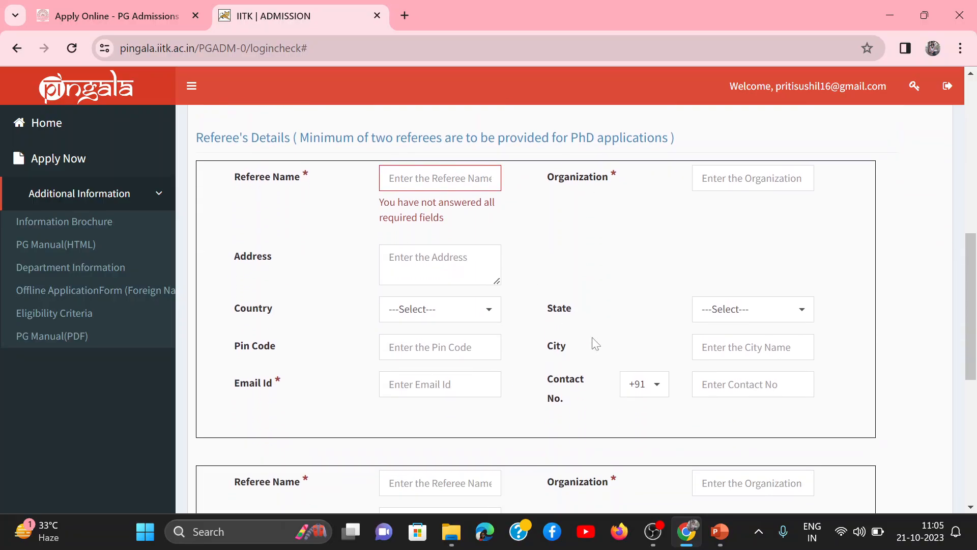
pyautogui.scroll(-6, 518, 386)
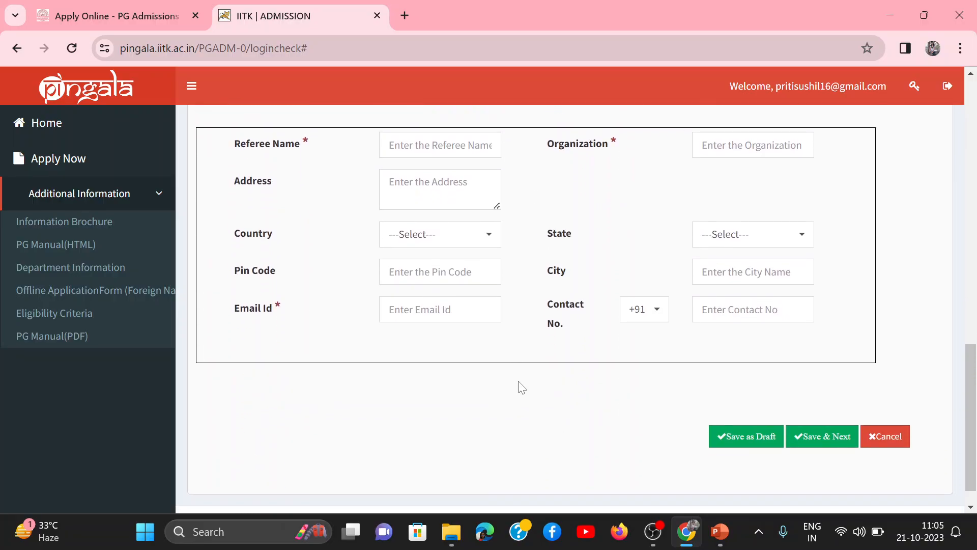
pyautogui.scroll(1, 518, 382)
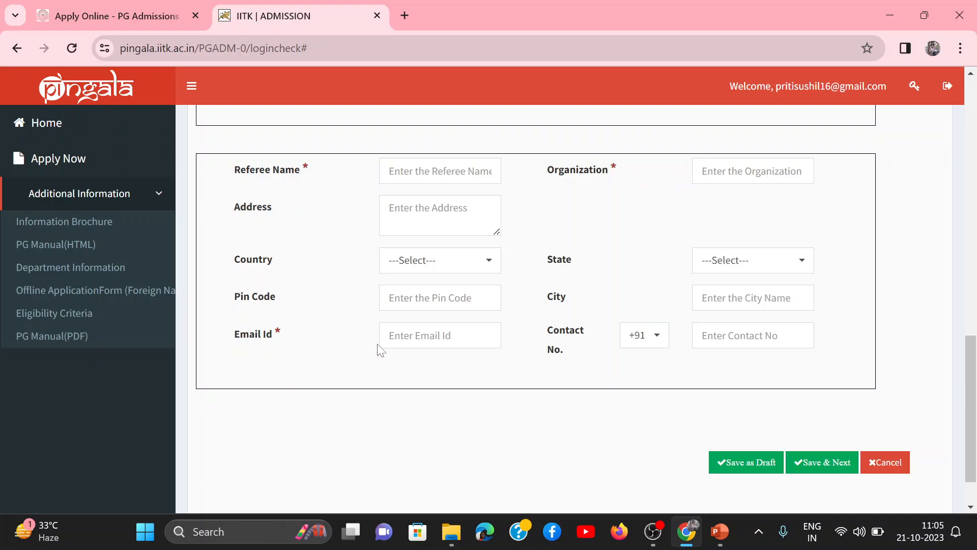
pyautogui.click(440, 335)
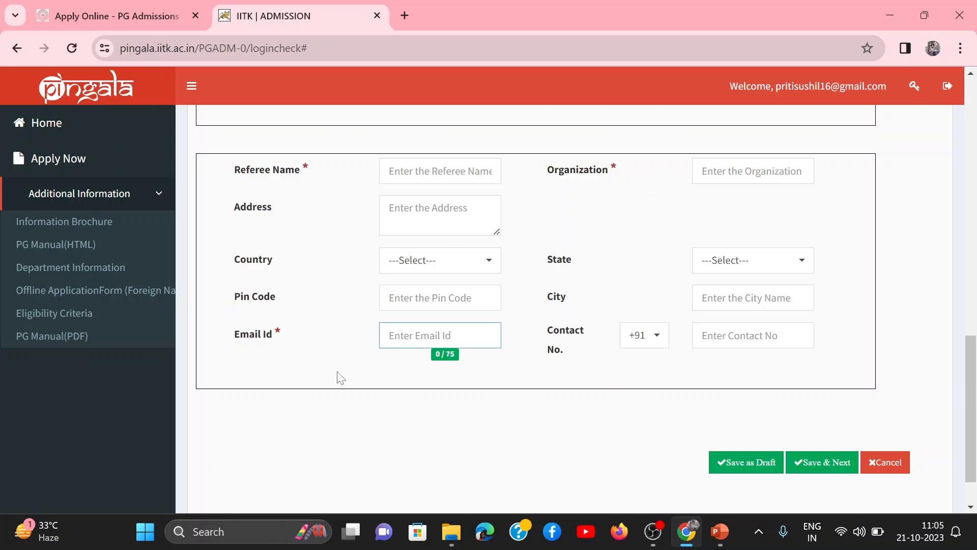
pyautogui.click(438, 472)
pyautogui.scroll(-2, 441, 473)
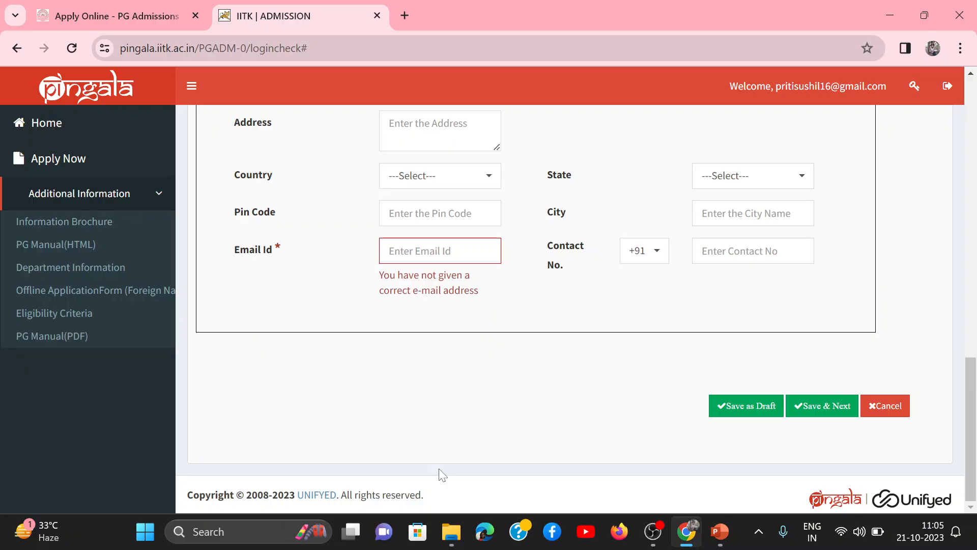
pyautogui.scroll(12, 823, 302)
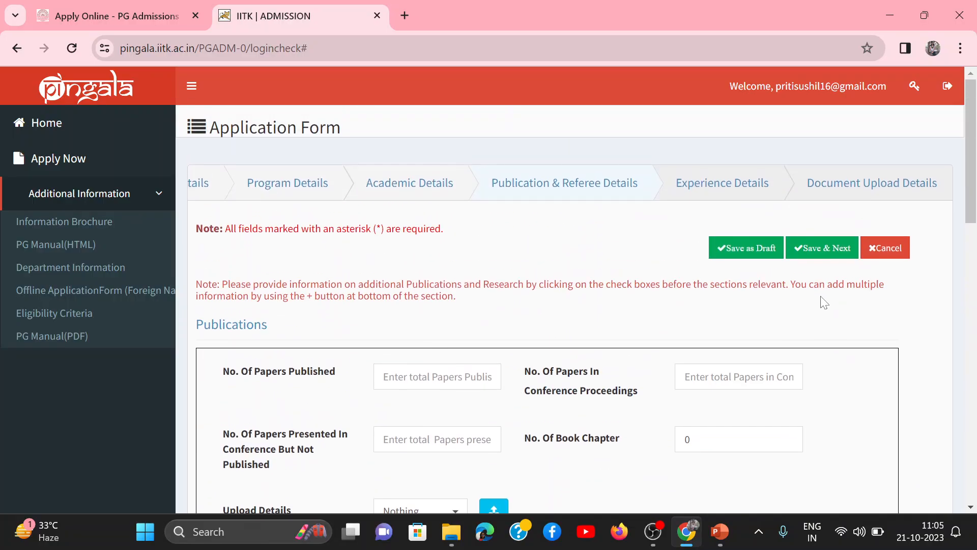